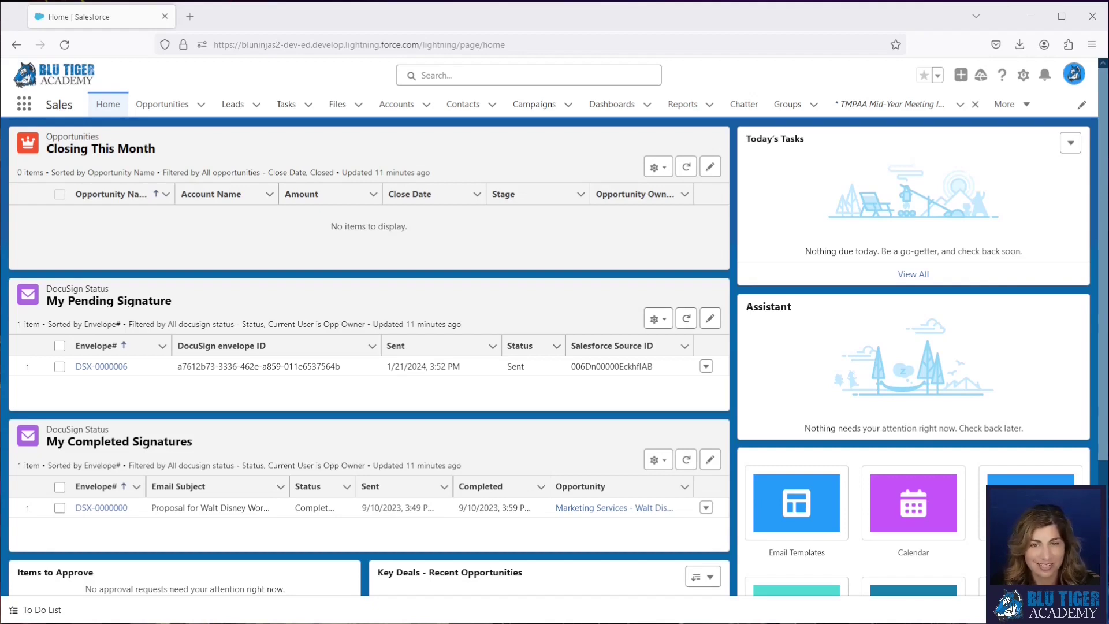
Close the open TMPAA Mid-Year Meeting tab and switch the interface to Salesforce Classic.
click(975, 104)
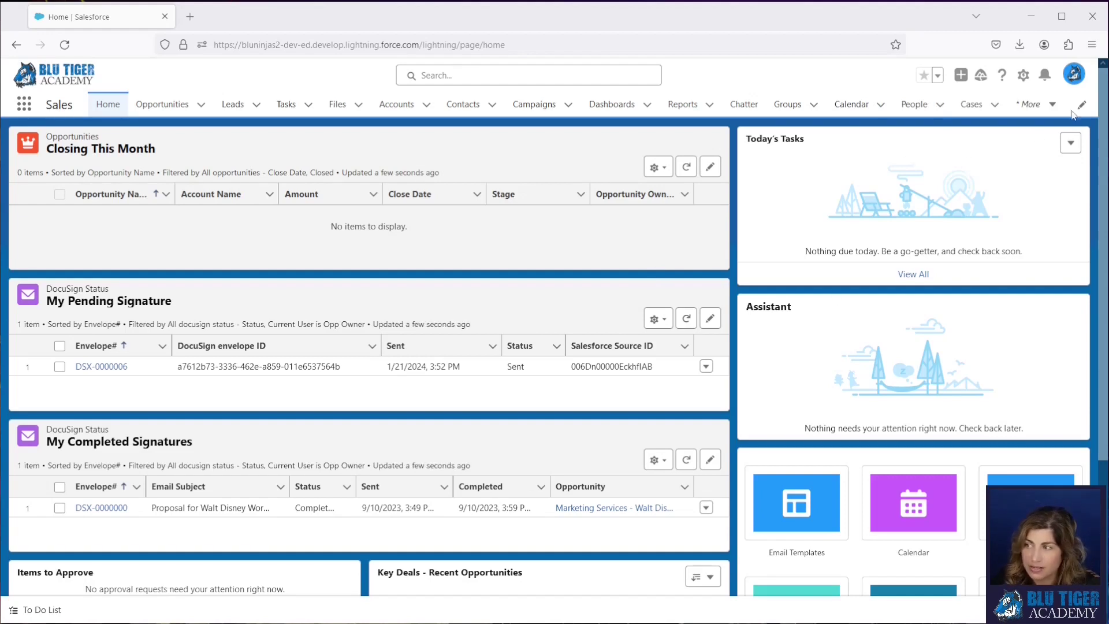
click(1073, 75)
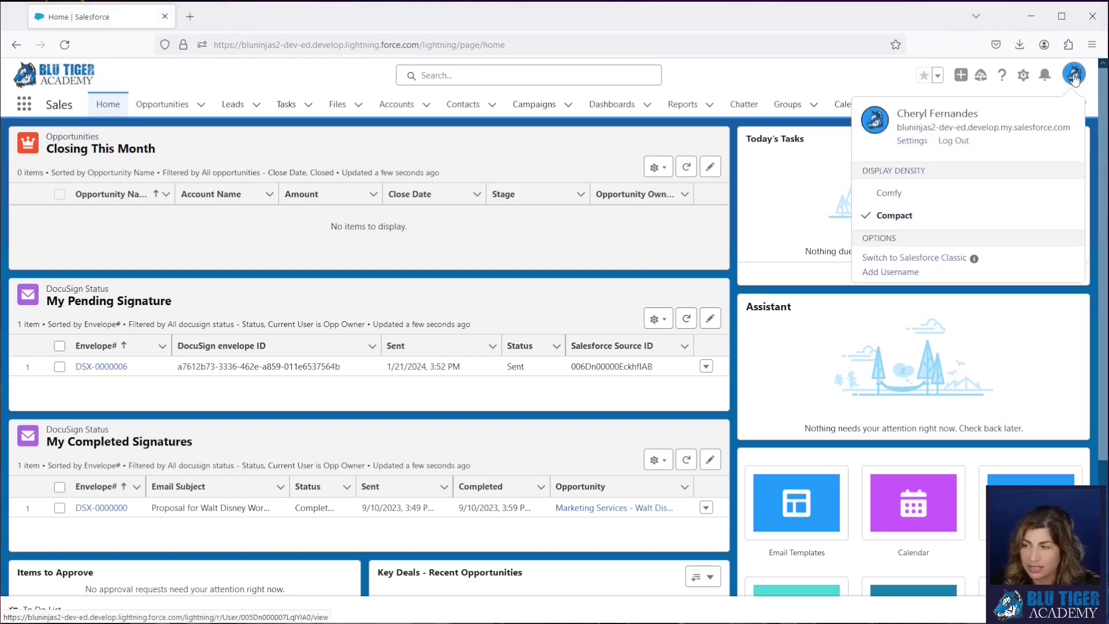
click(941, 261)
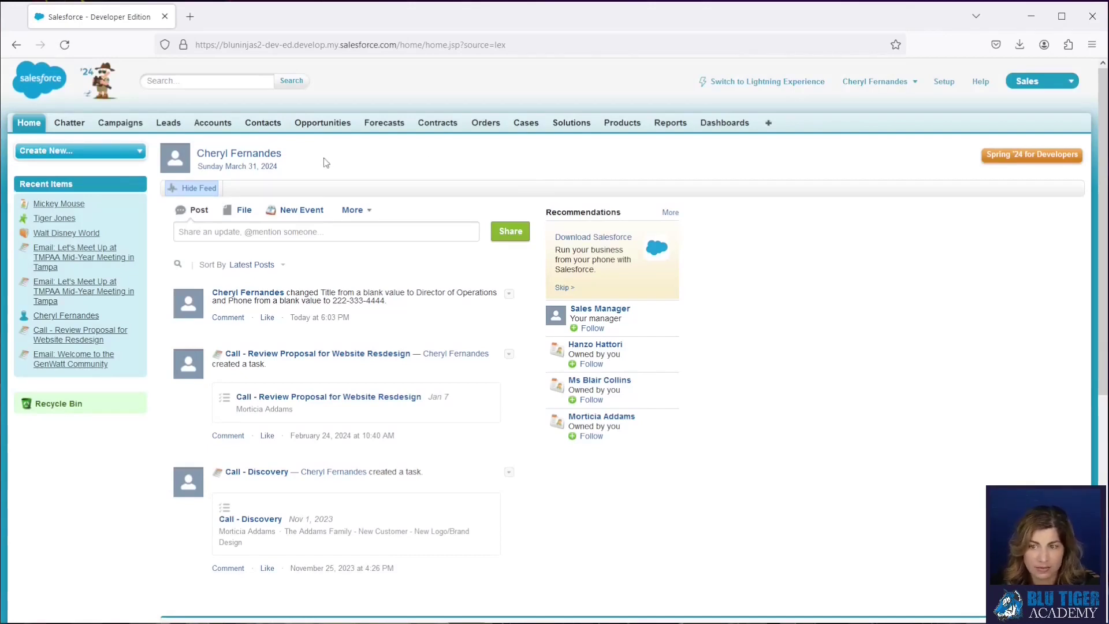
Open the Mass Email Contacts tool and start creating a new recipient view.
click(262, 122)
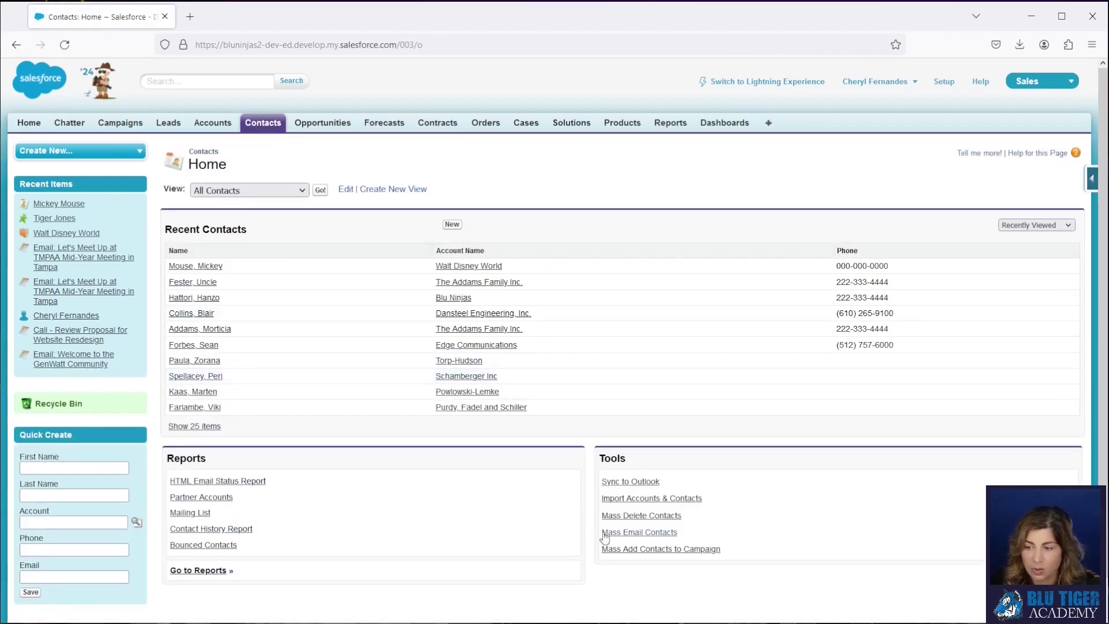
click(632, 533)
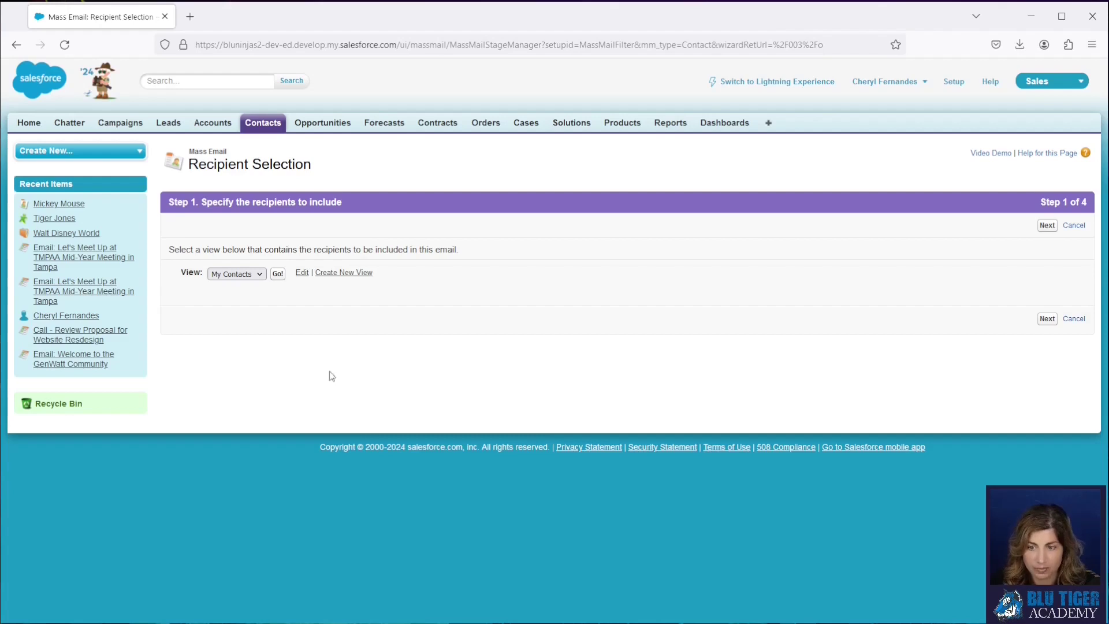
click(329, 274)
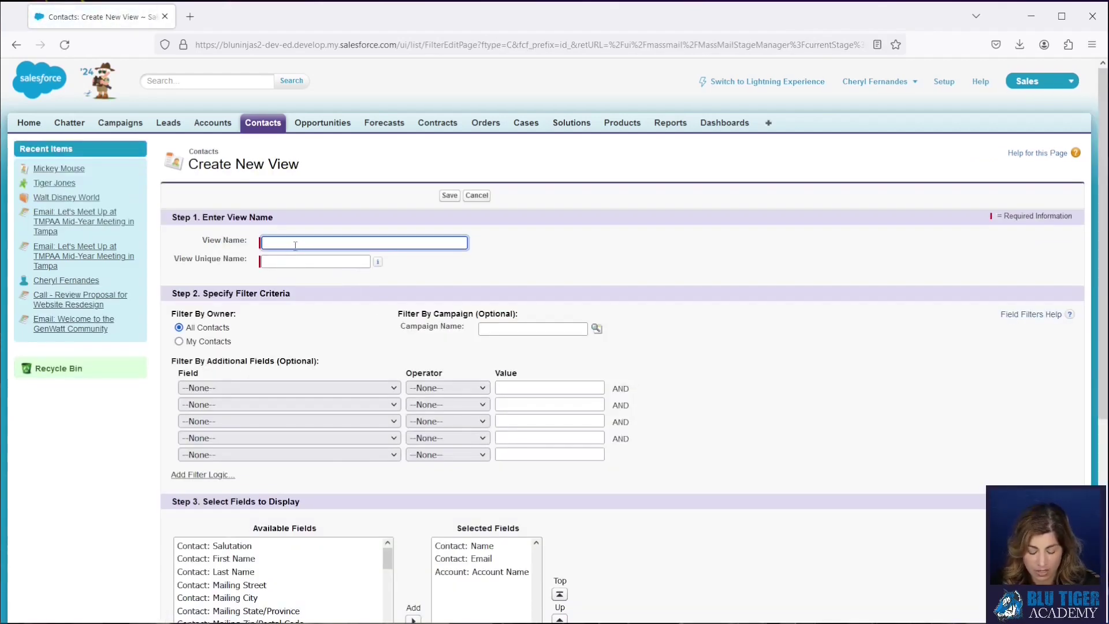
Name the new contact view "Customers for TMPAA Invite" and let its unique name fill in.
text(Custom)
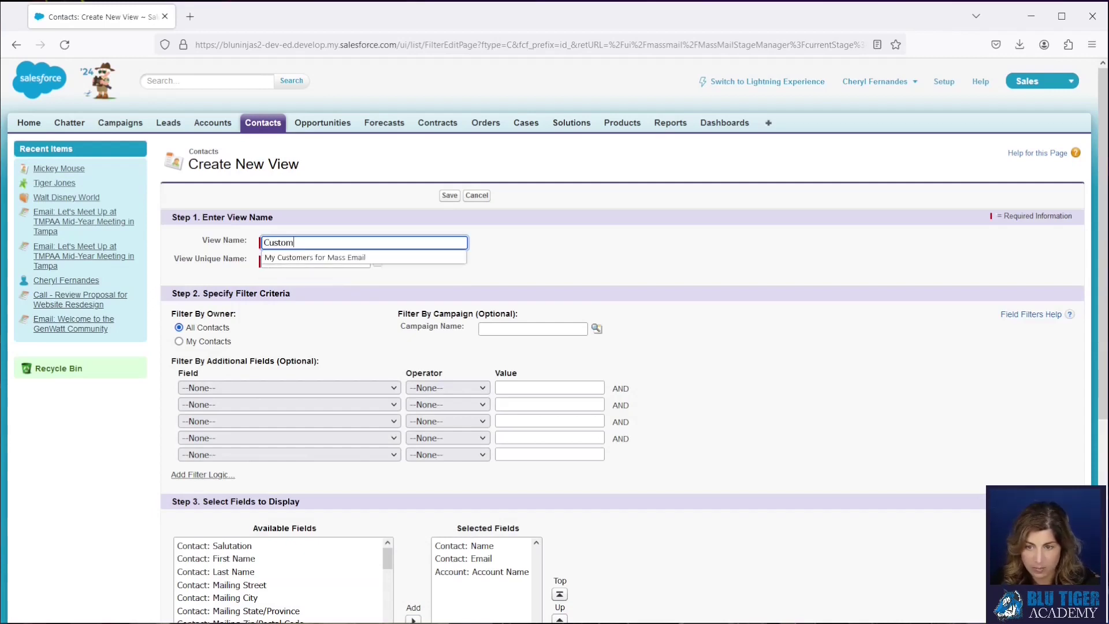
text(er sfor TMPAA)
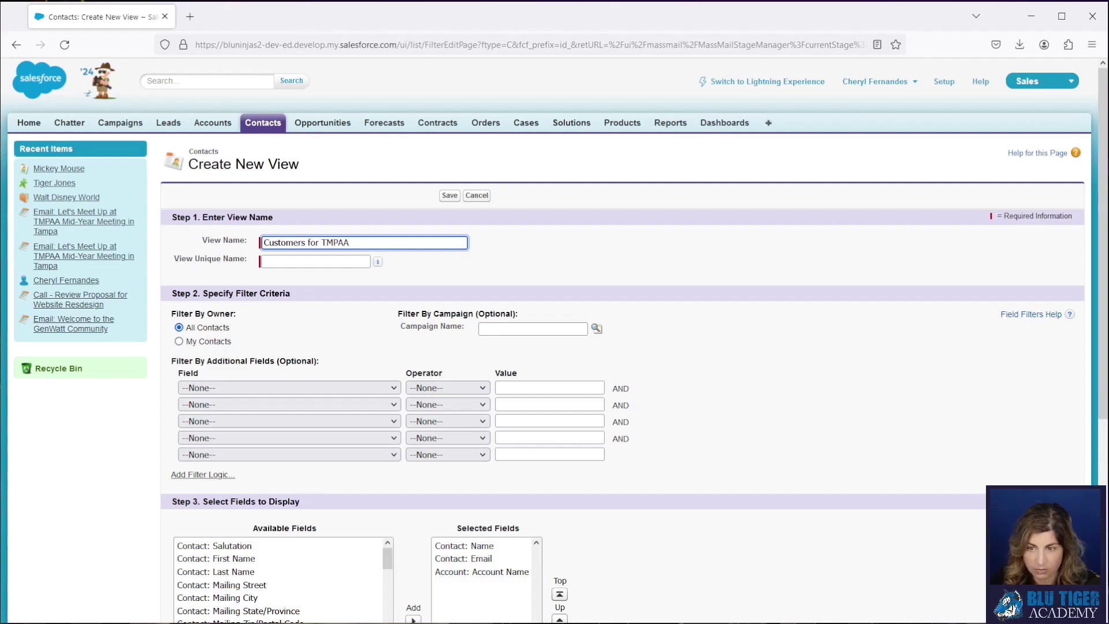
text( Invite)
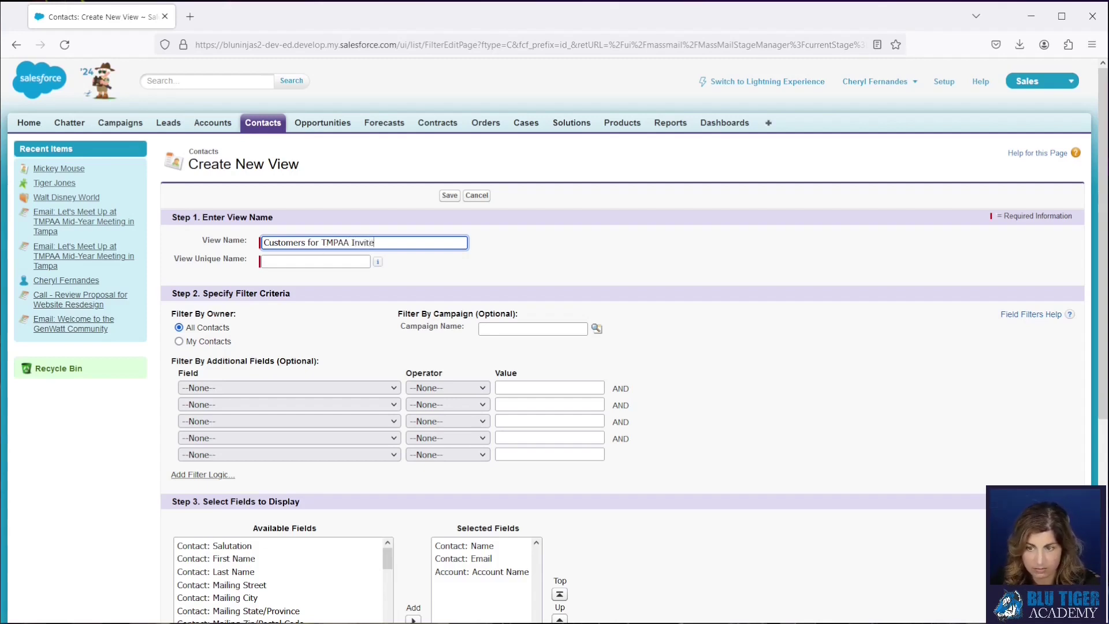
key(Tab)
Add a first filter to the view so that Account: Status equals Customer.
click(313, 386)
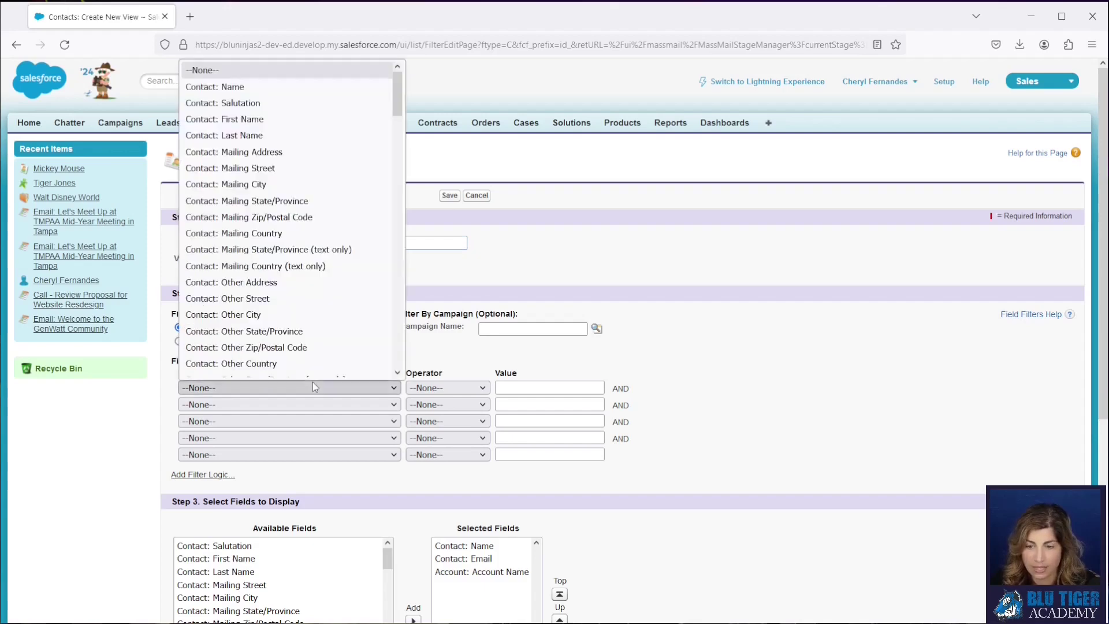
scroll(283, 251, down, 3)
scroll(283, 248, down, 15)
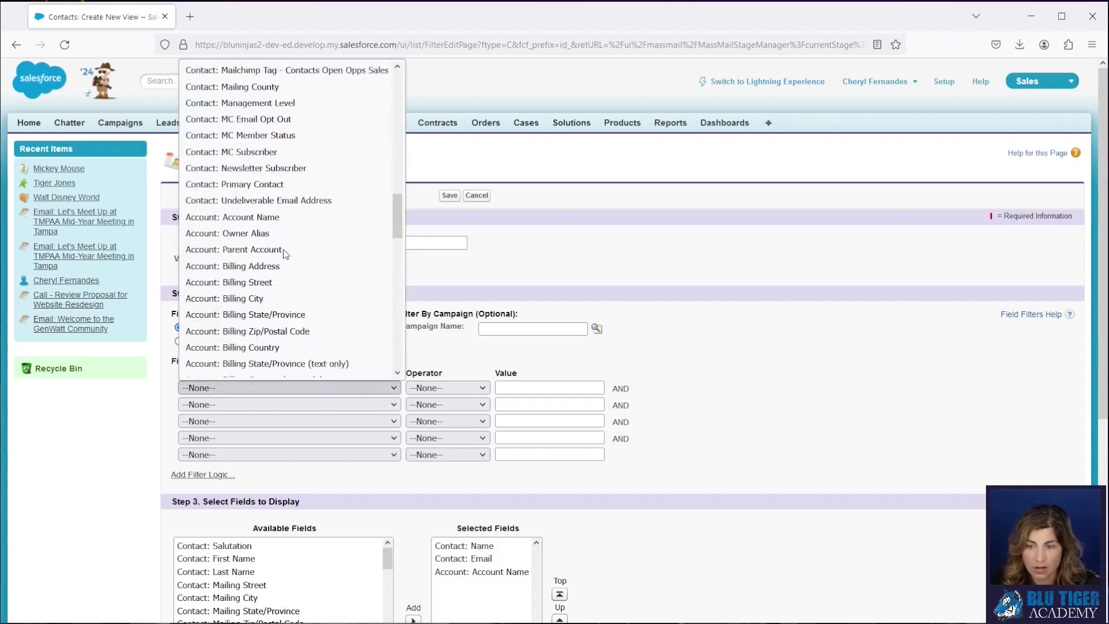
scroll(283, 249, down, 8)
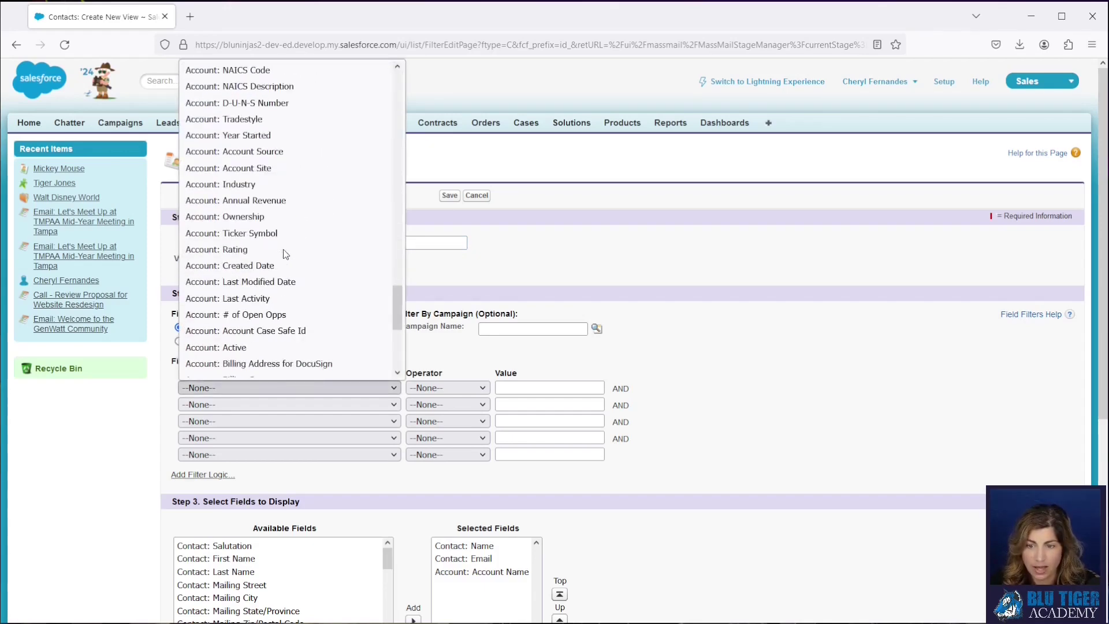
click(269, 254)
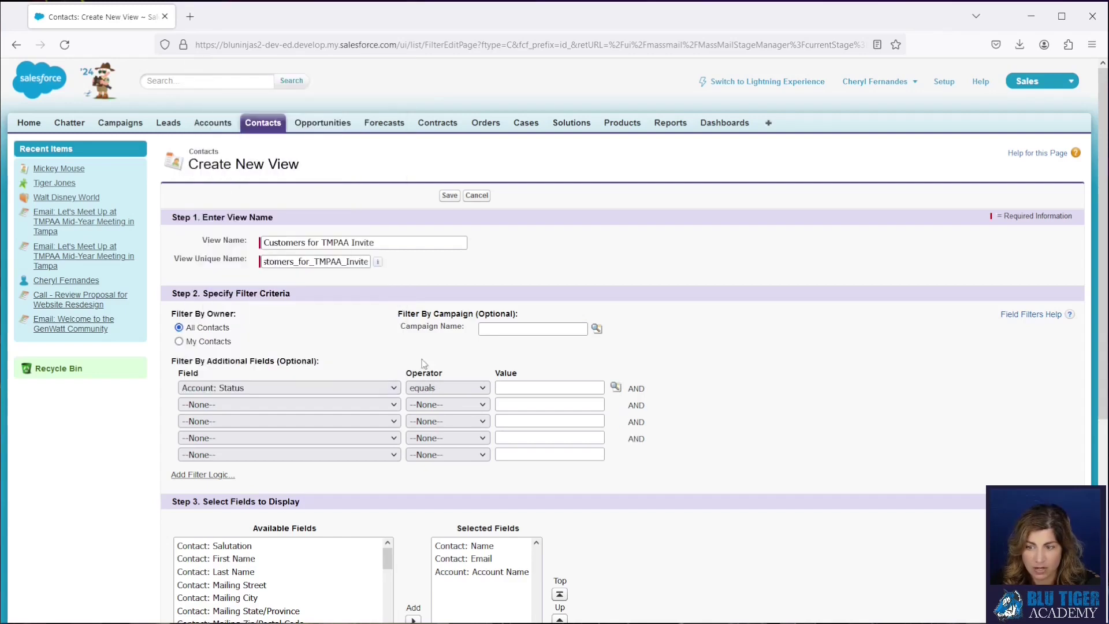
click(510, 388)
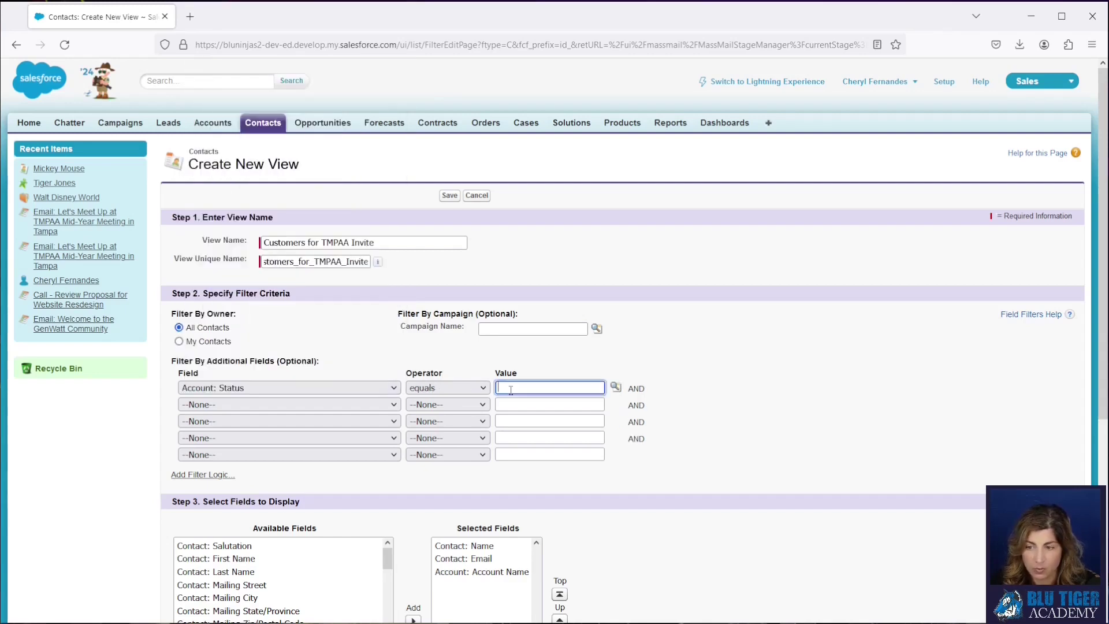
click(615, 386)
click(34, 150)
click(209, 105)
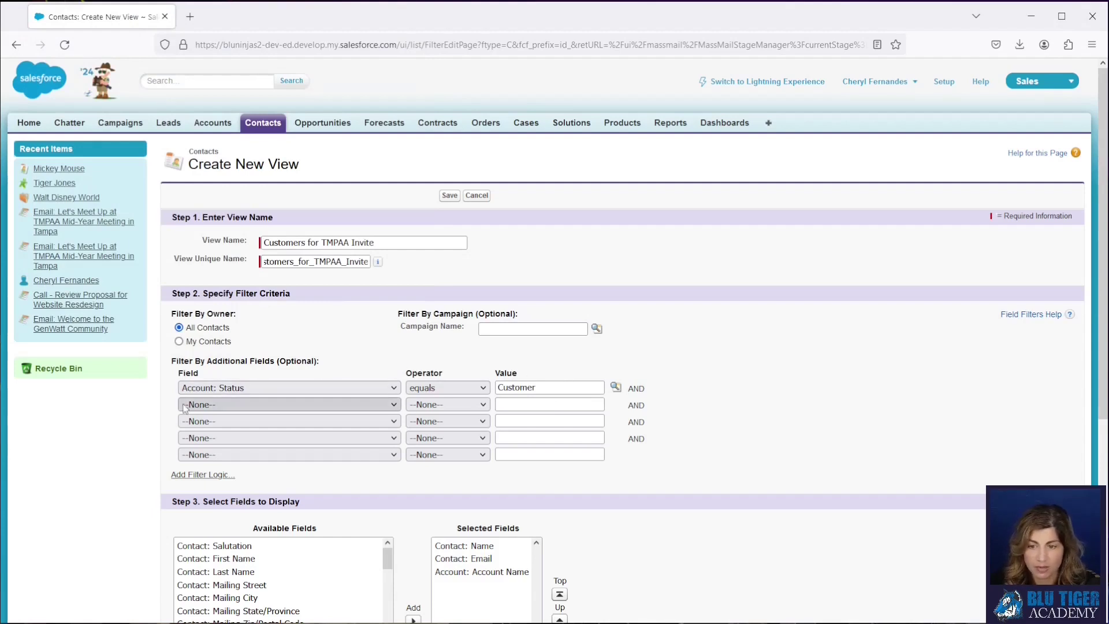
Add a second filter to the view so that Account: Account Name equals Walt Disney World.
click(202, 407)
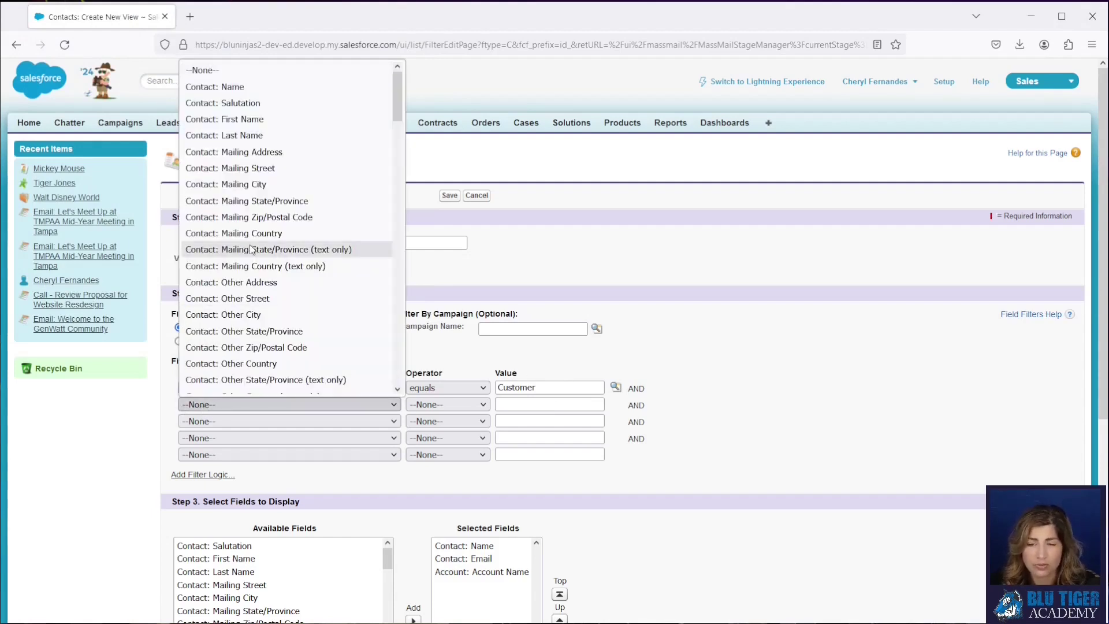
scroll(251, 249, down, 10)
scroll(252, 249, down, 6)
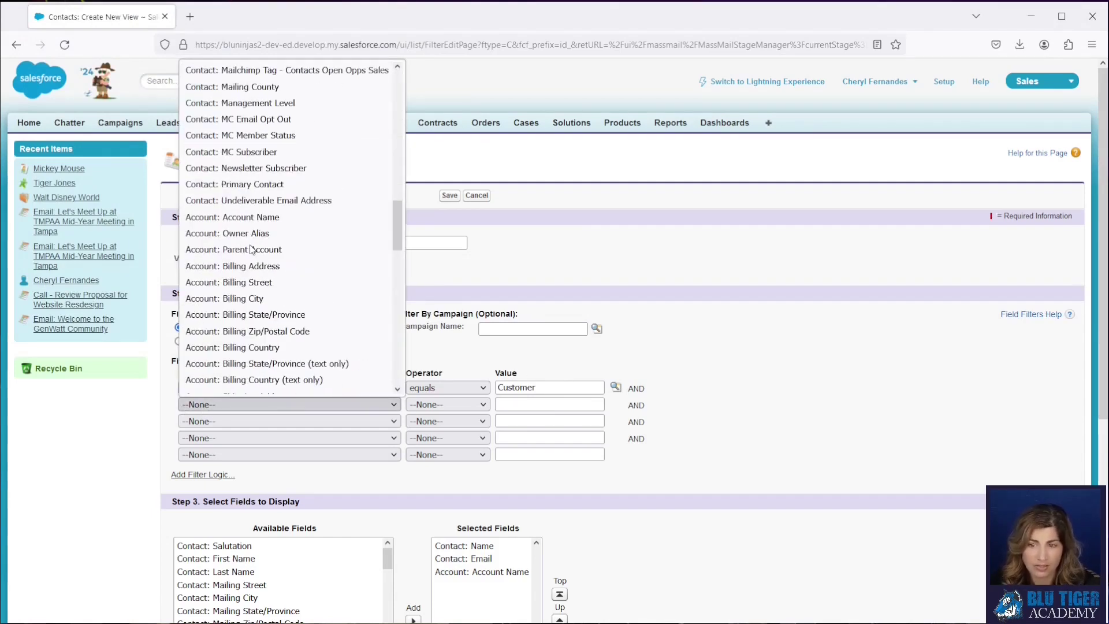
click(252, 218)
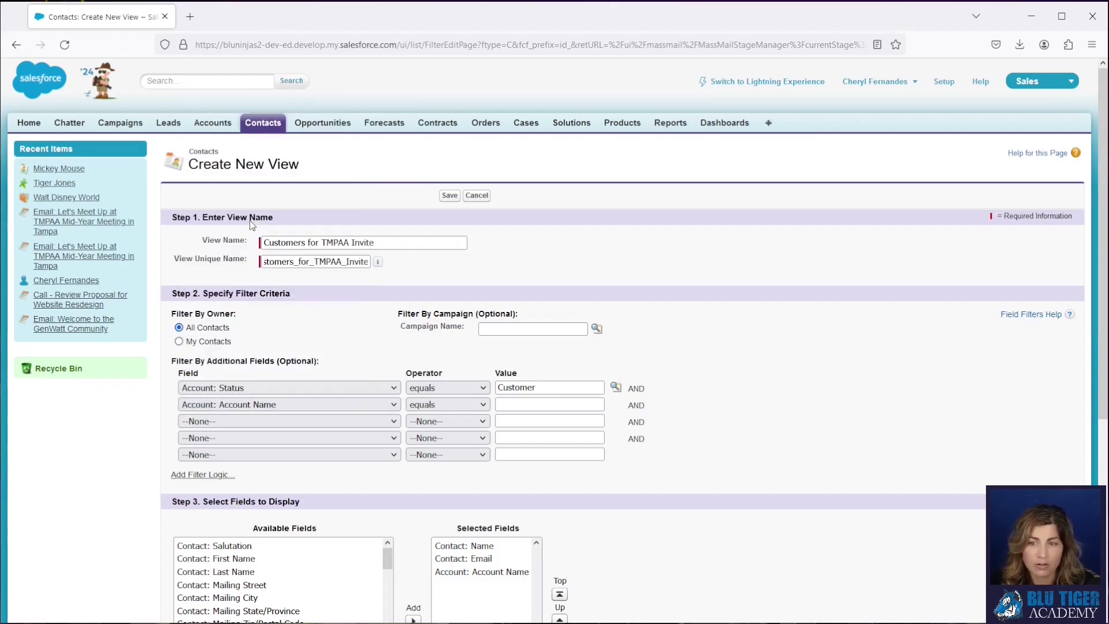
click(517, 407)
text(Walt)
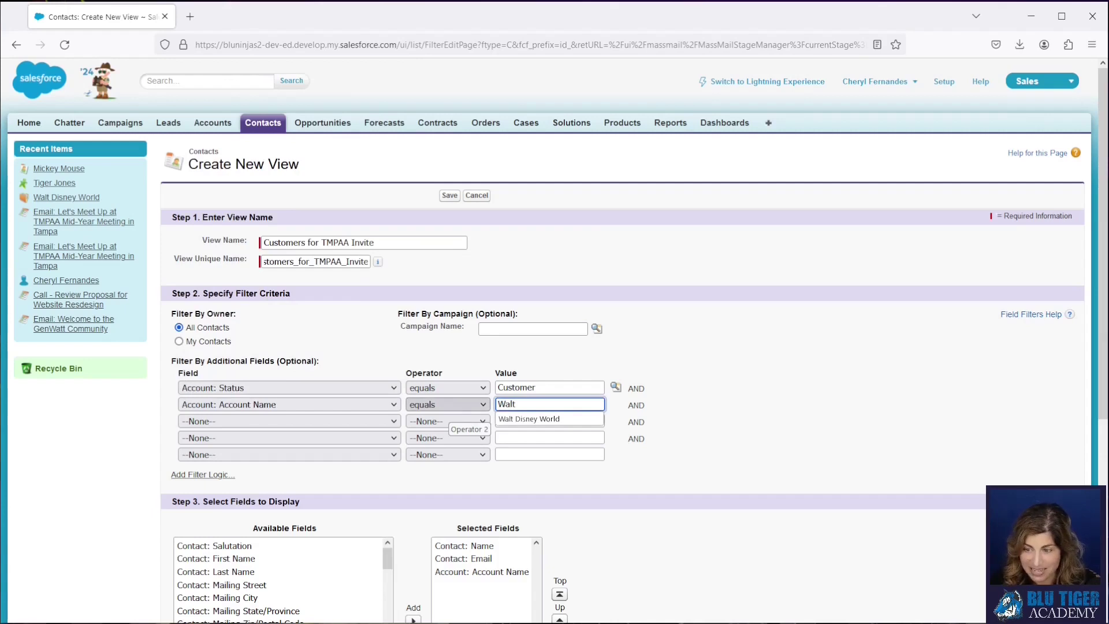
click(528, 419)
click(760, 345)
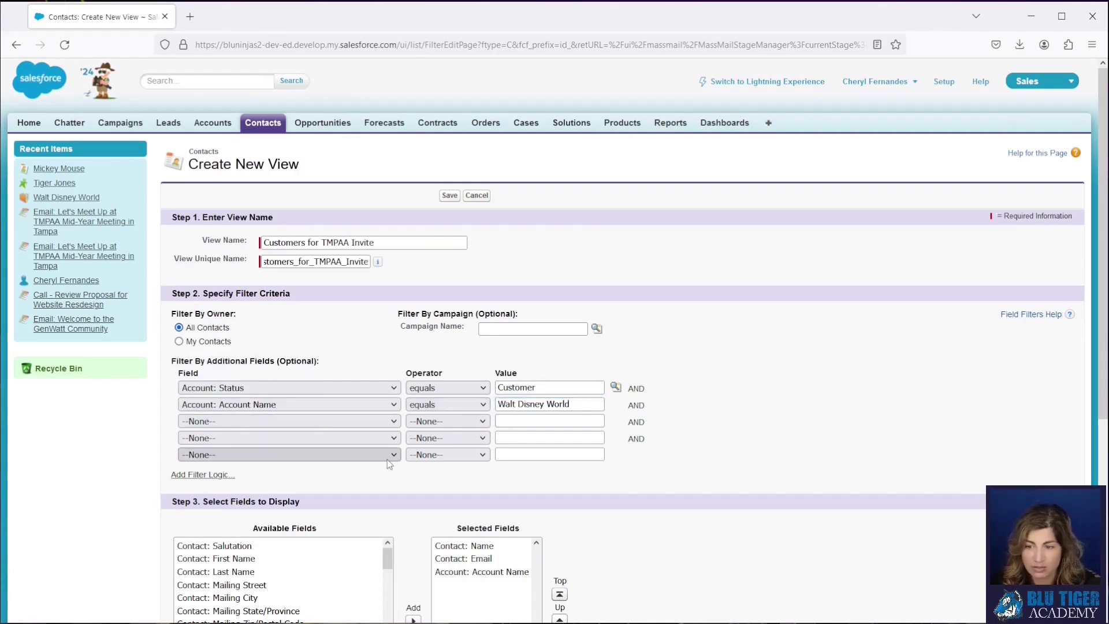
Remove Contact: Email from the view's displayed fields and add Account: Status.
scroll(527, 447, down, 2)
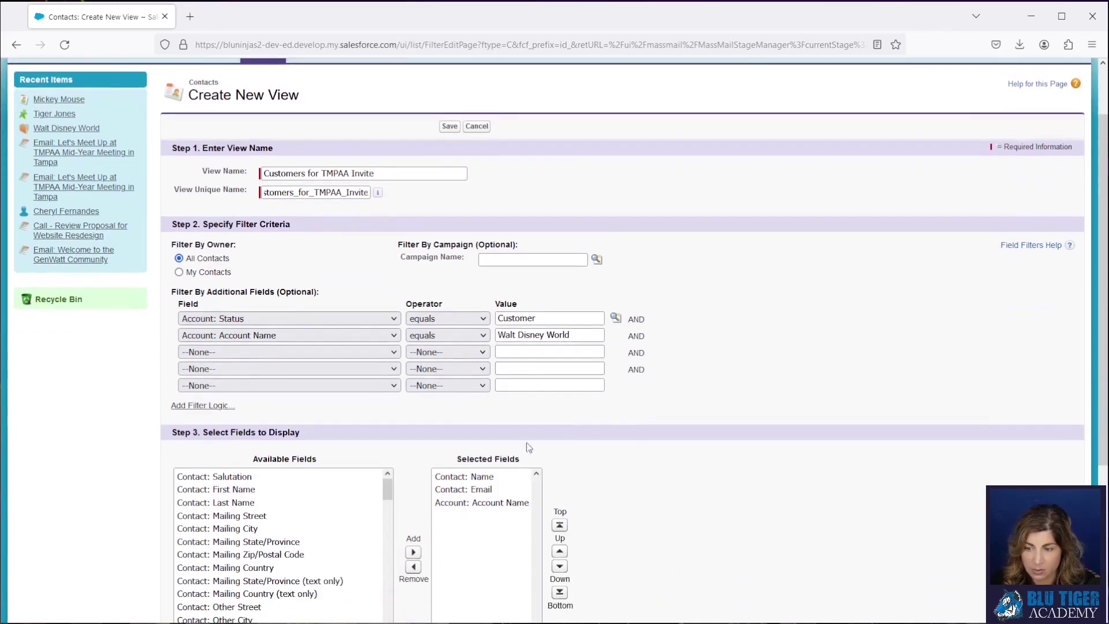
click(478, 489)
click(413, 566)
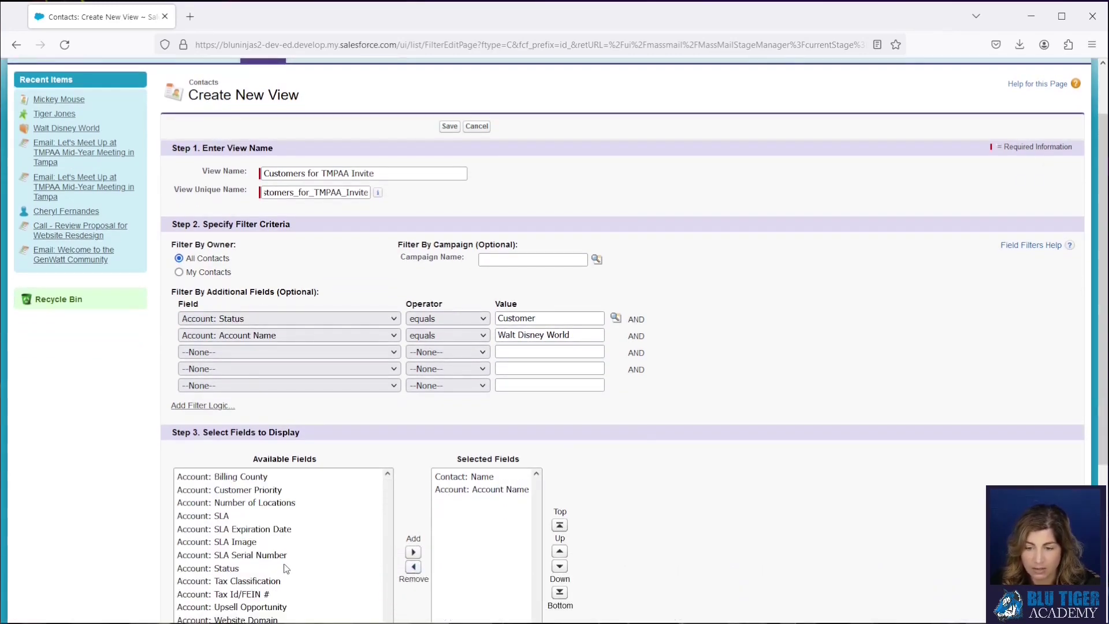
click(286, 568)
click(414, 551)
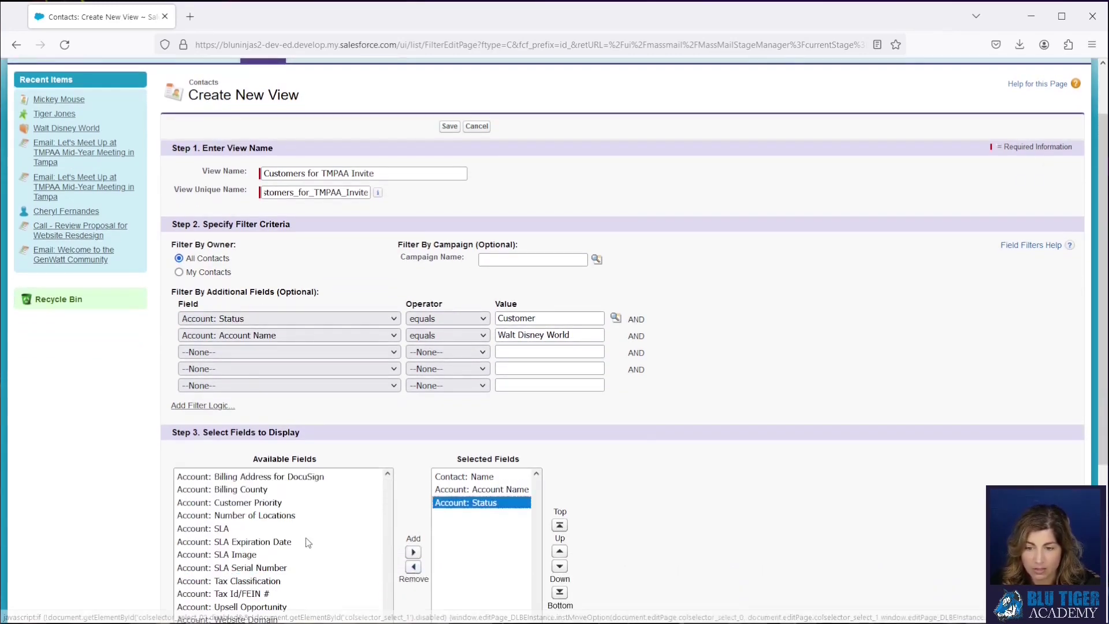
Add Contact: Contact Status to the view's displayed fields.
scroll(309, 543, down, 5)
scroll(308, 542, up, 10)
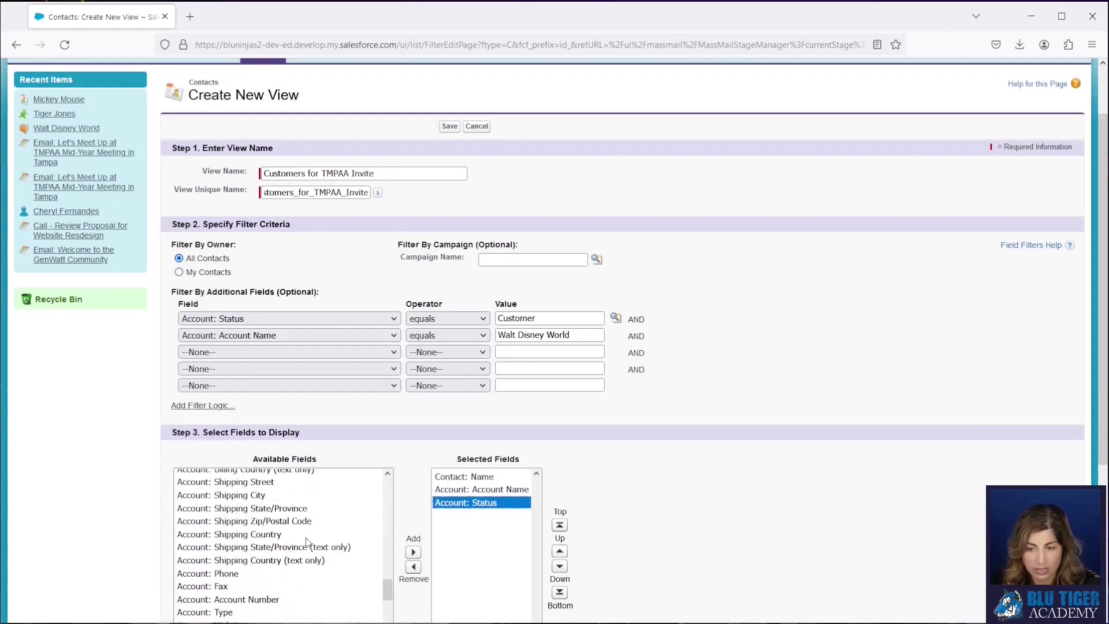
click(278, 493)
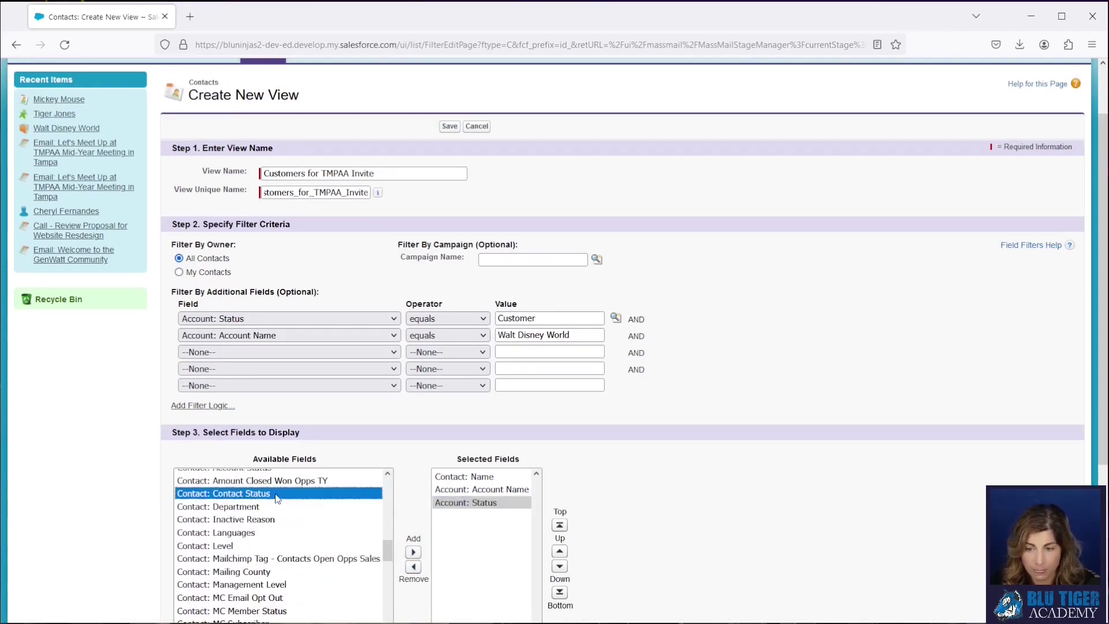
click(414, 553)
click(618, 518)
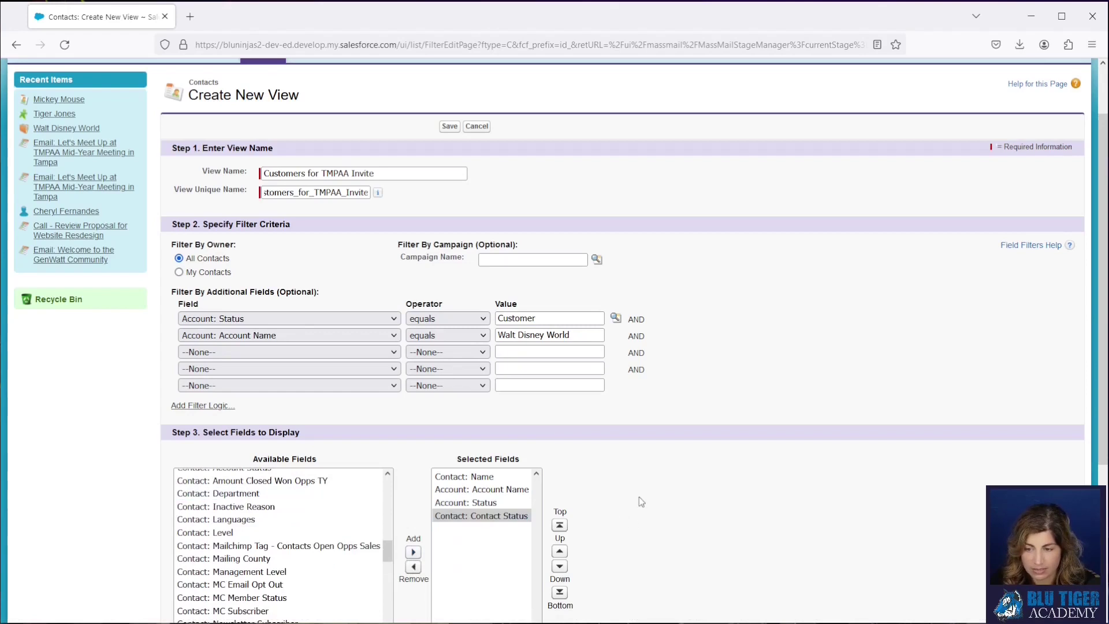
Move Contact: Contact Status up in the displayed fields so it directly follows Contact: Name.
click(488, 516)
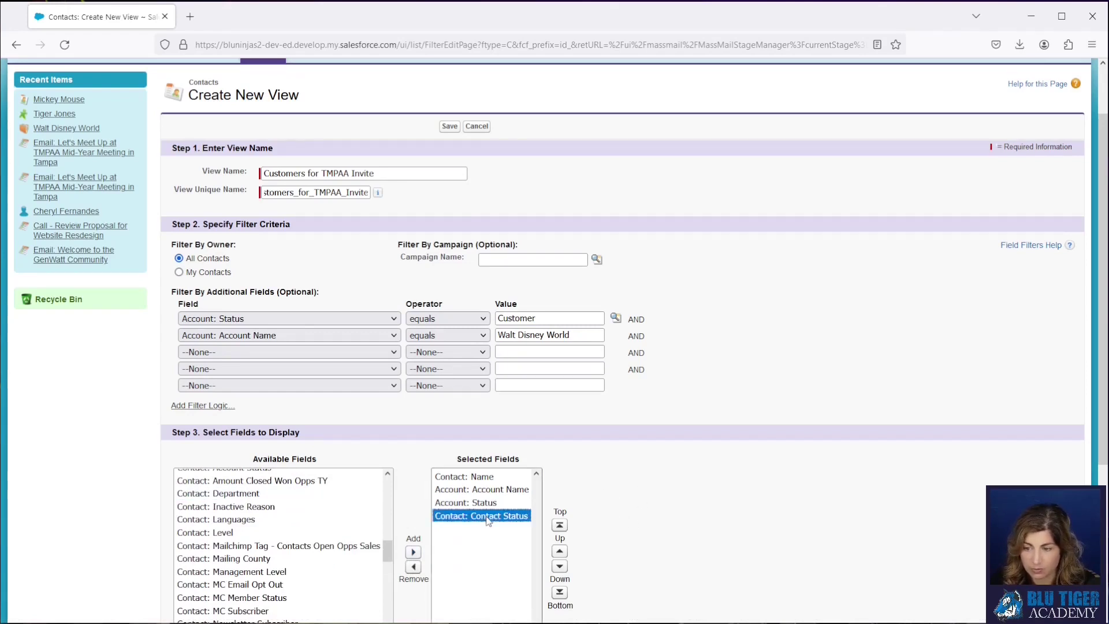
click(559, 551)
click(560, 551)
click(626, 549)
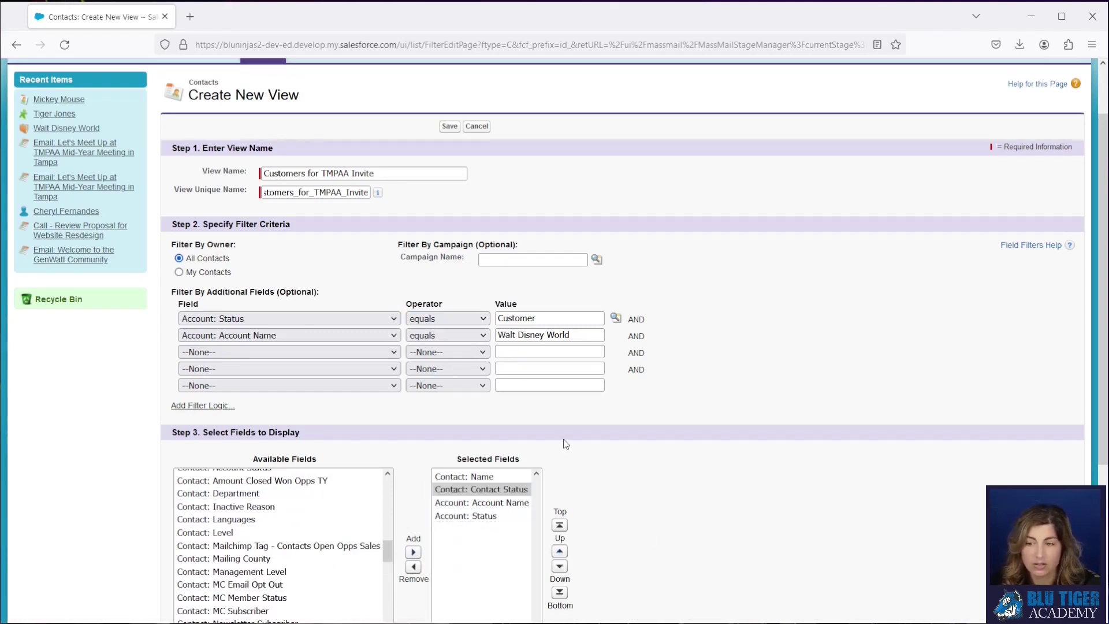
Save the view and continue to template selection with only the first listed contact kept as a recipient.
scroll(604, 467, up, 3)
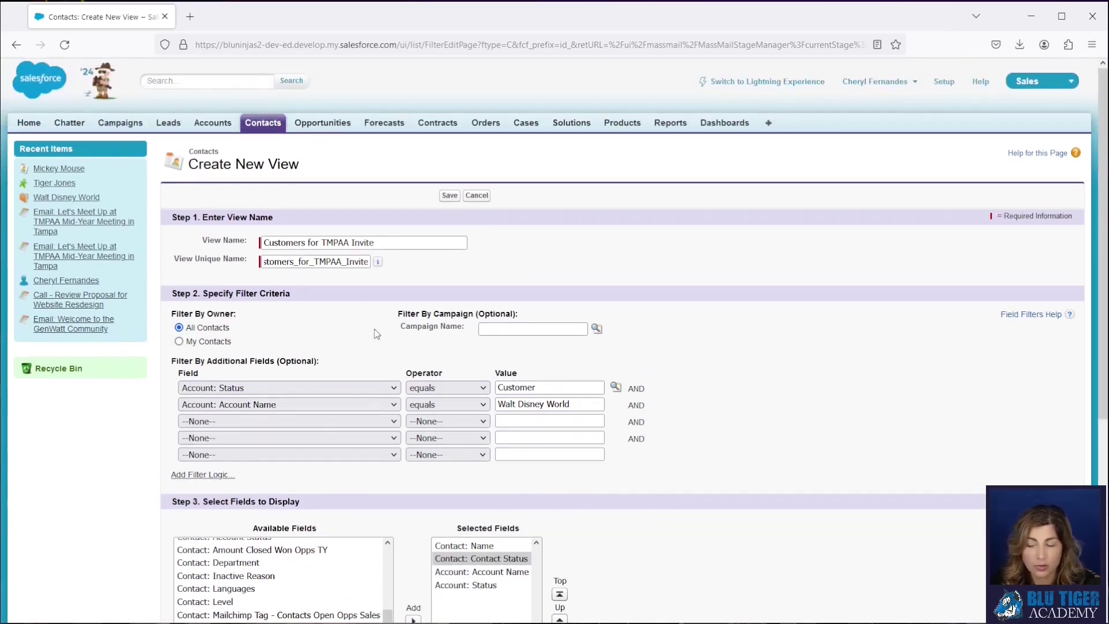
click(449, 196)
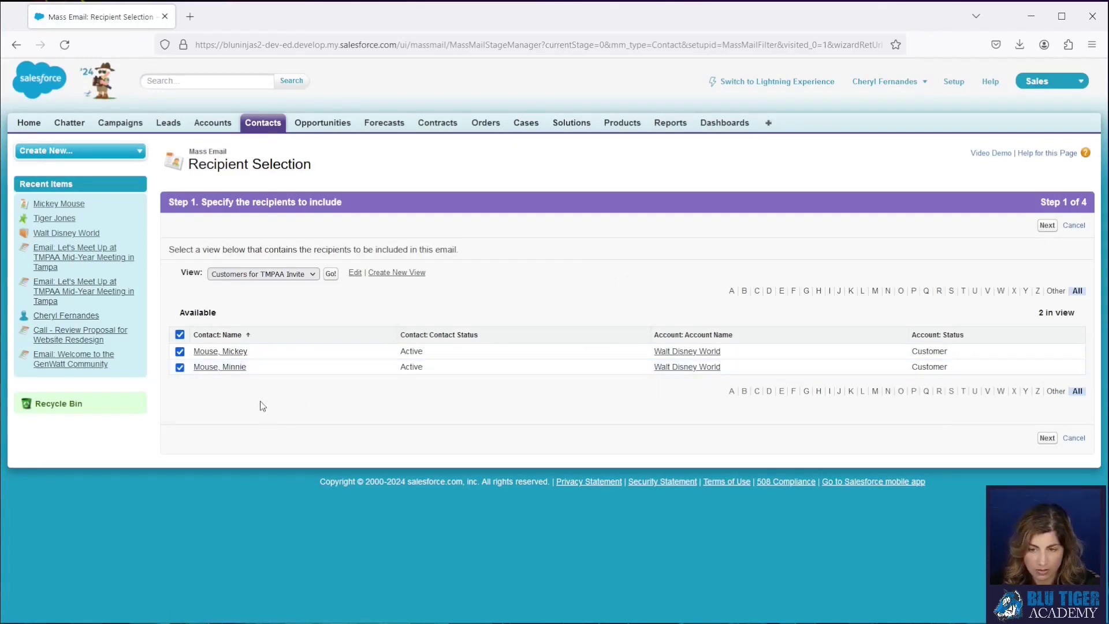
click(180, 368)
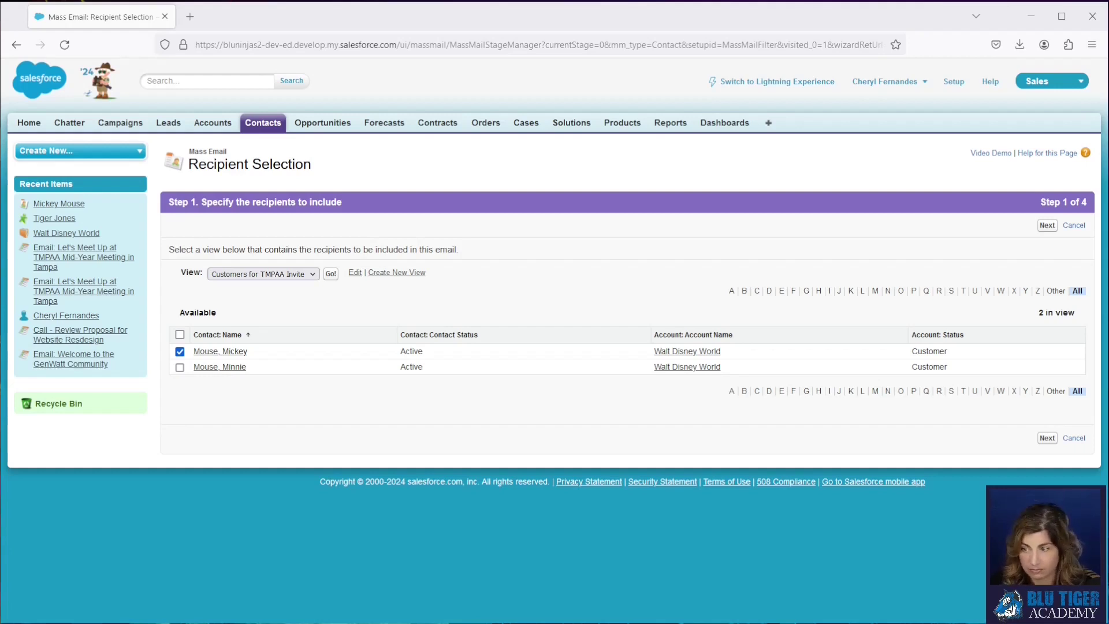
click(1055, 443)
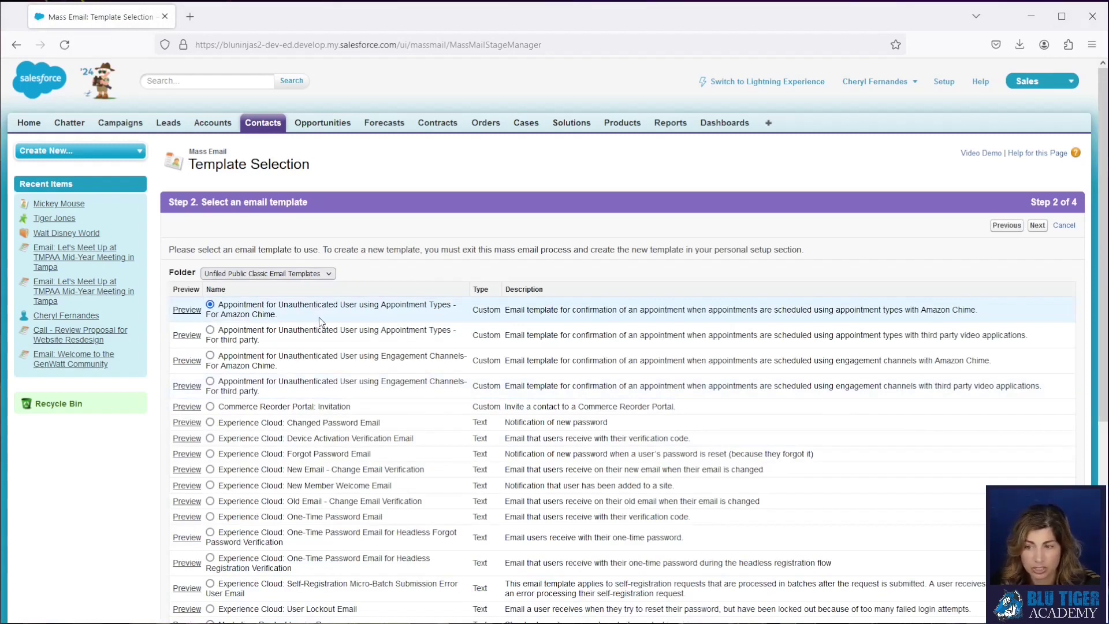
Choose the TMPAA Mid-Year Meeting Invite template from the Sales Emails folder and continue to the confirmation step.
click(267, 273)
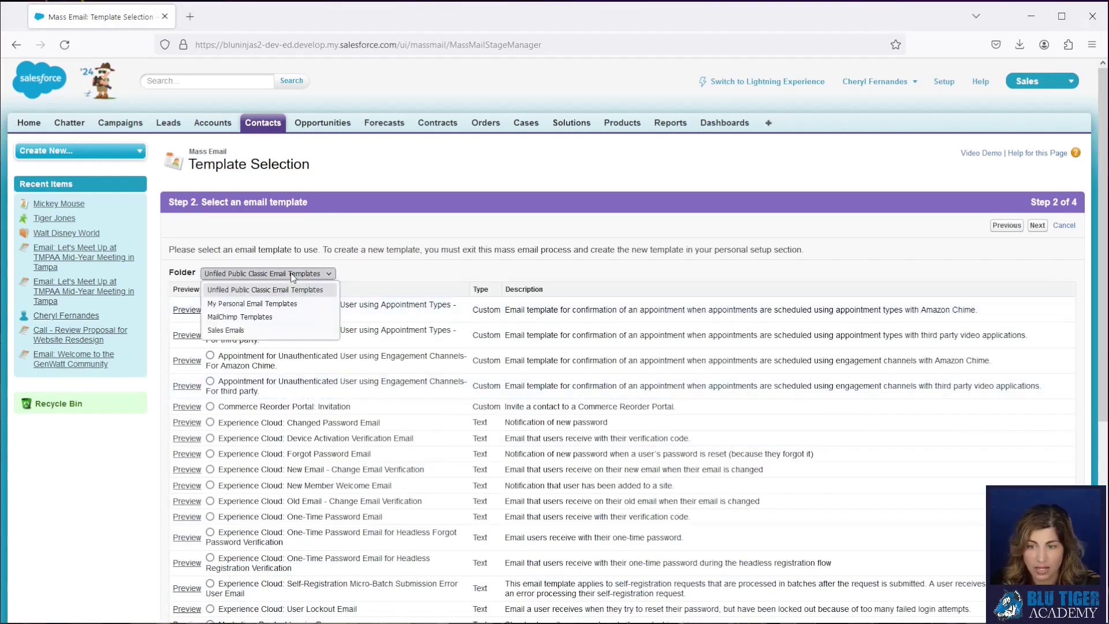
click(275, 330)
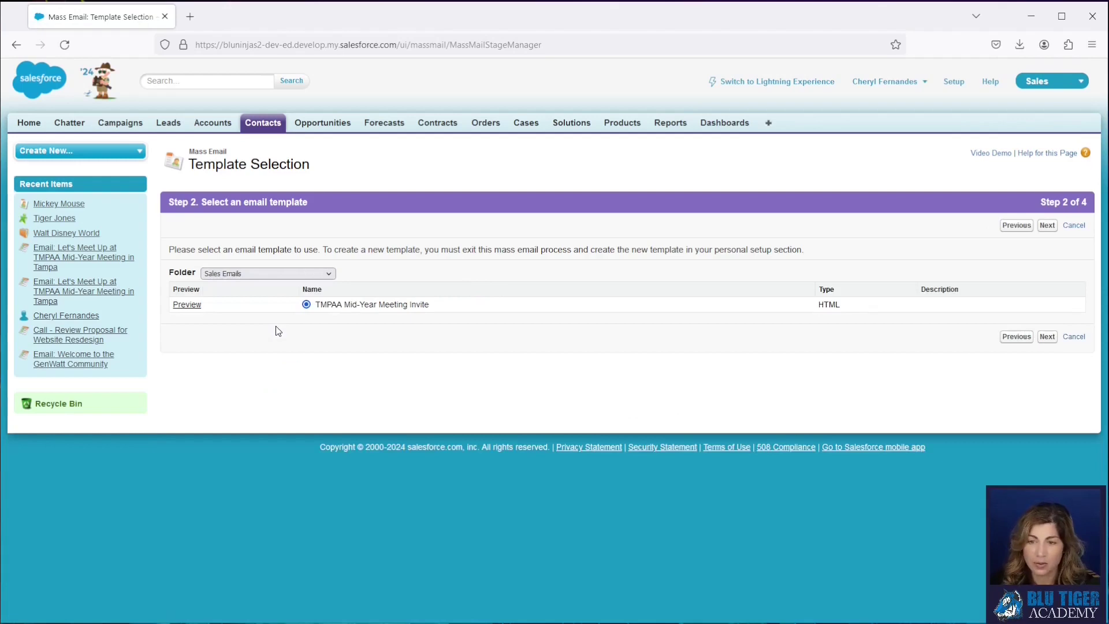
click(244, 274)
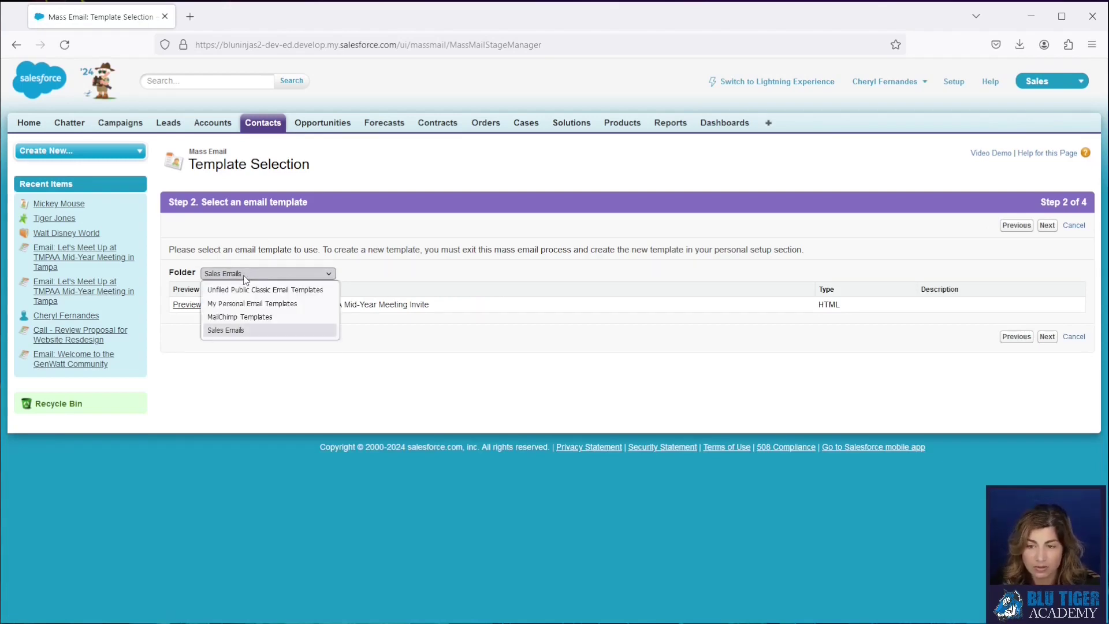
click(362, 273)
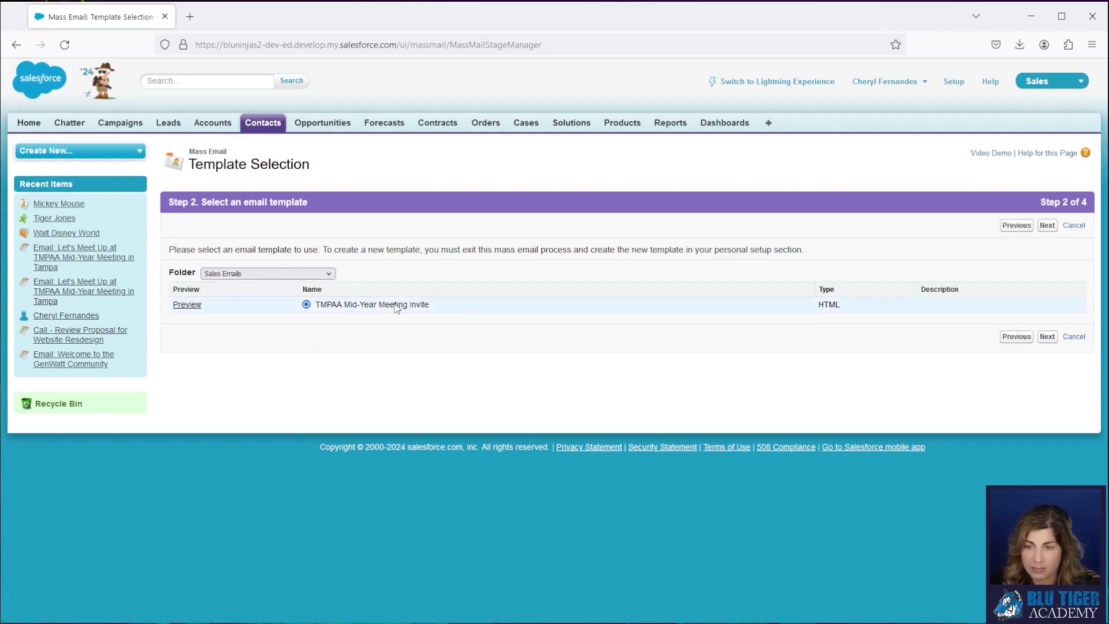
click(1046, 336)
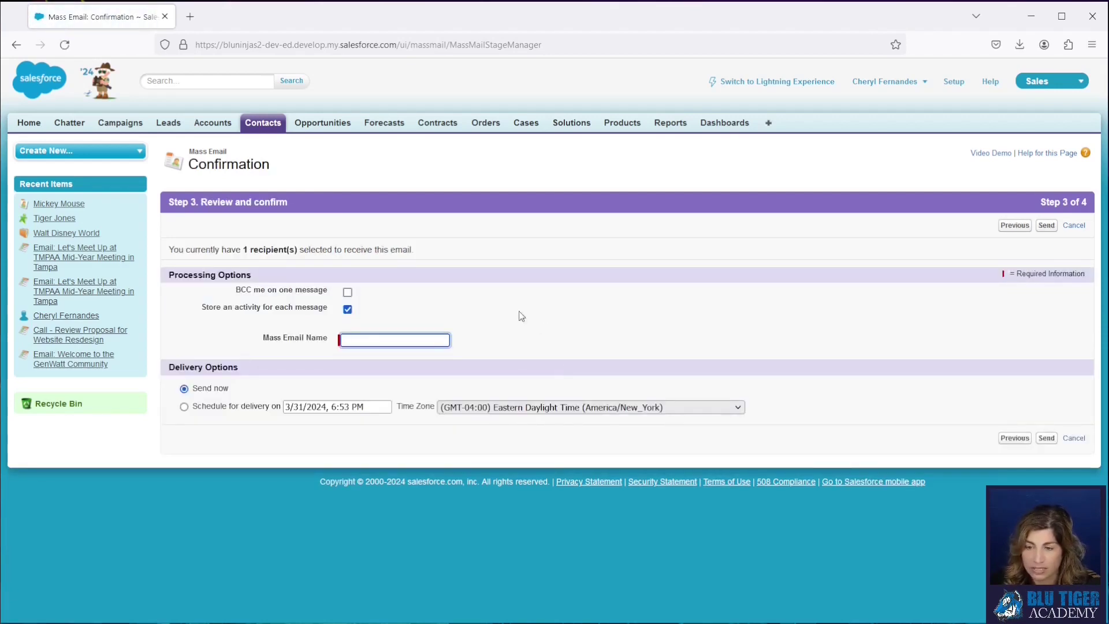
Enable BCC me on one message and name the mass email "TMPAA Invite".
drag(235, 295, 330, 296)
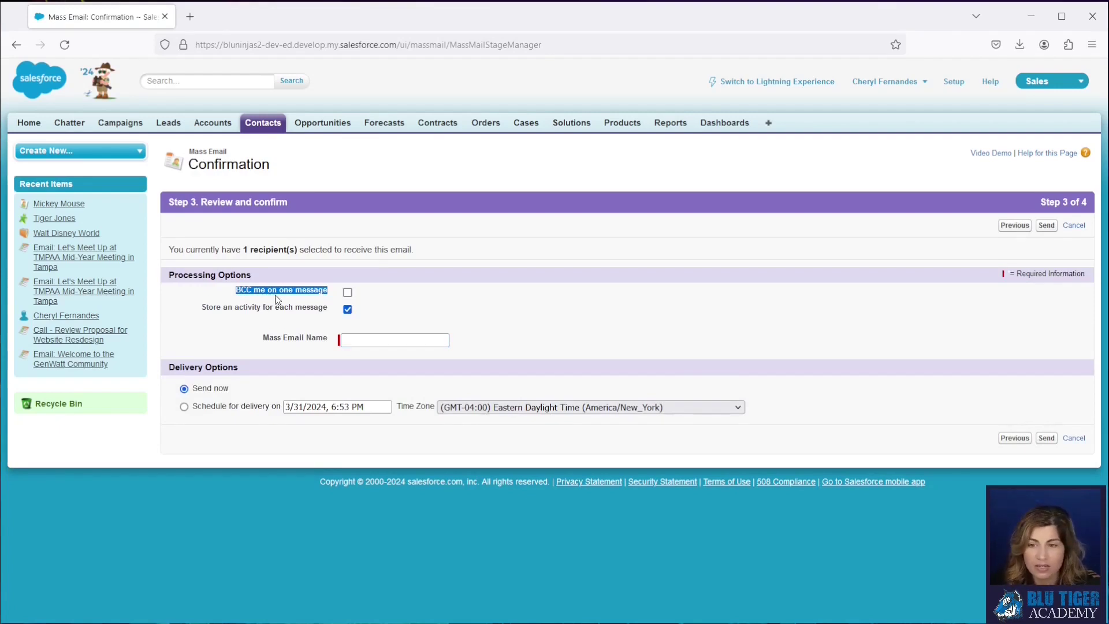
click(347, 292)
click(368, 339)
text(TMPAA Invite)
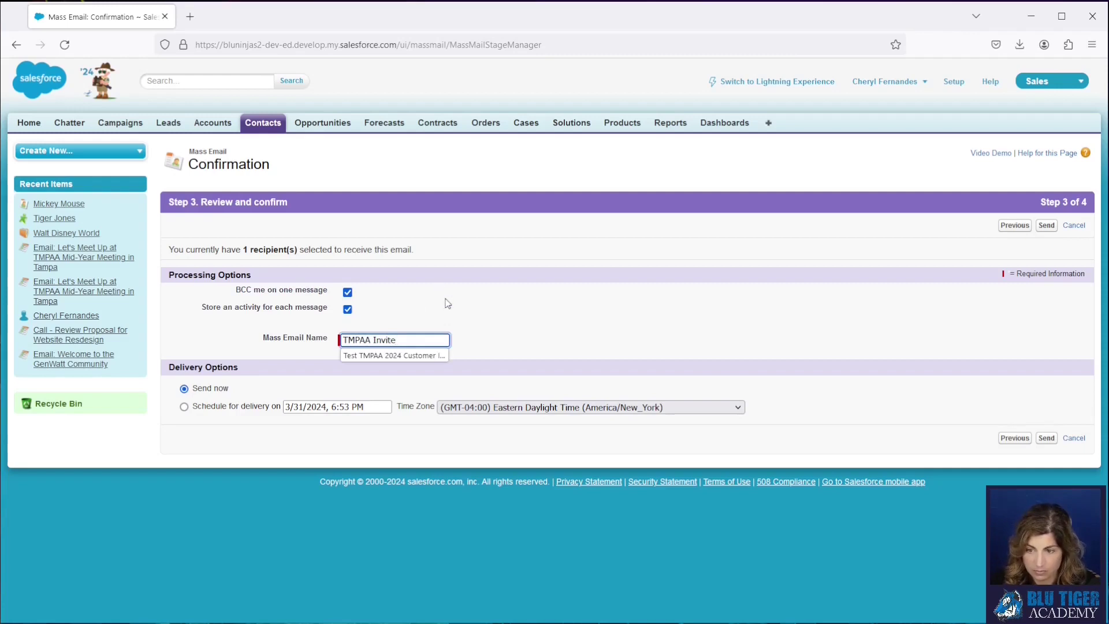
click(445, 301)
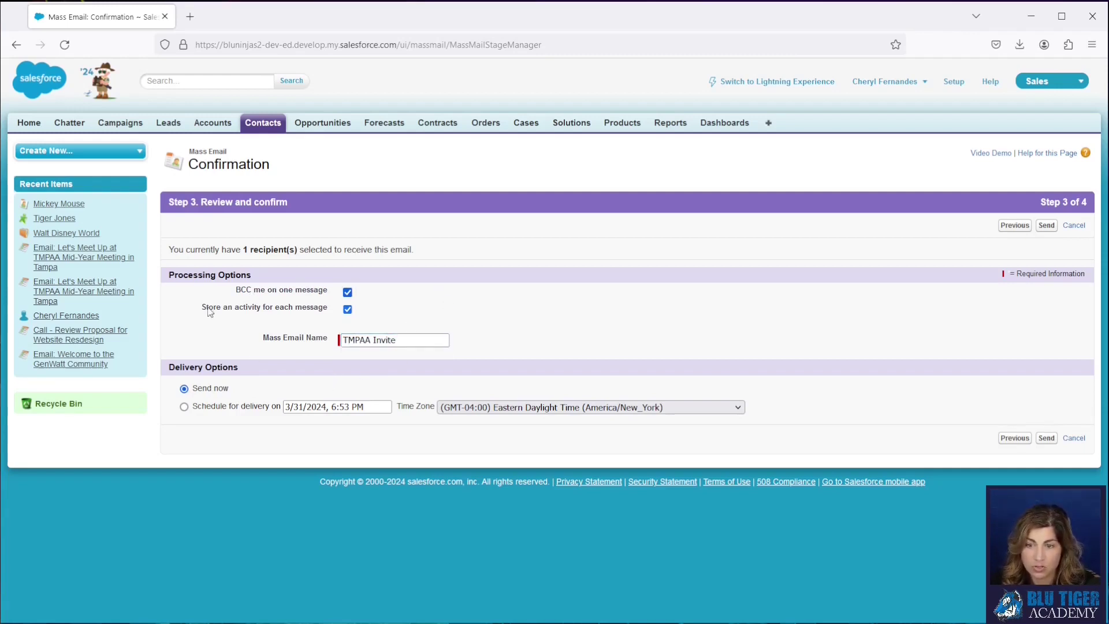
Keep the session active, send the mass email immediately with activity storage enabled, and finish the wizard.
drag(201, 309, 328, 312)
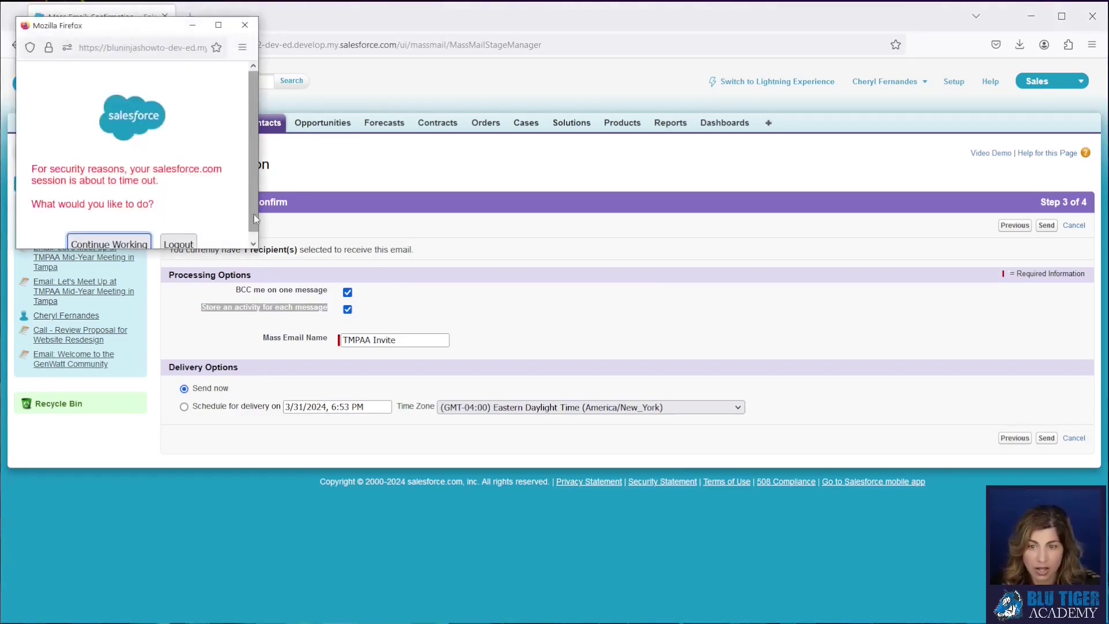
click(126, 242)
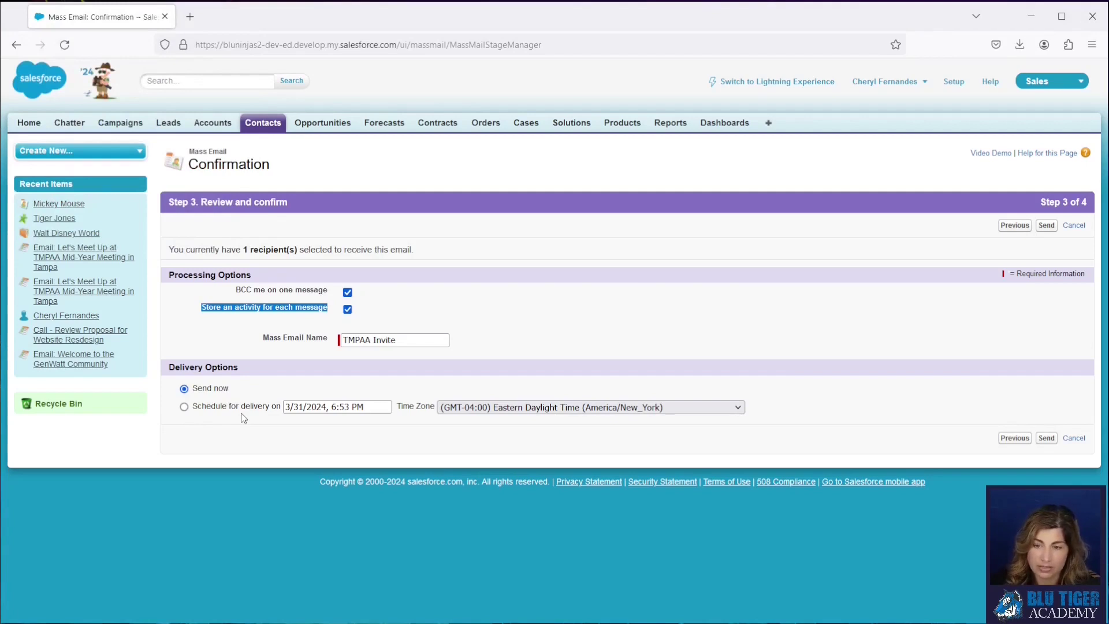
click(1046, 439)
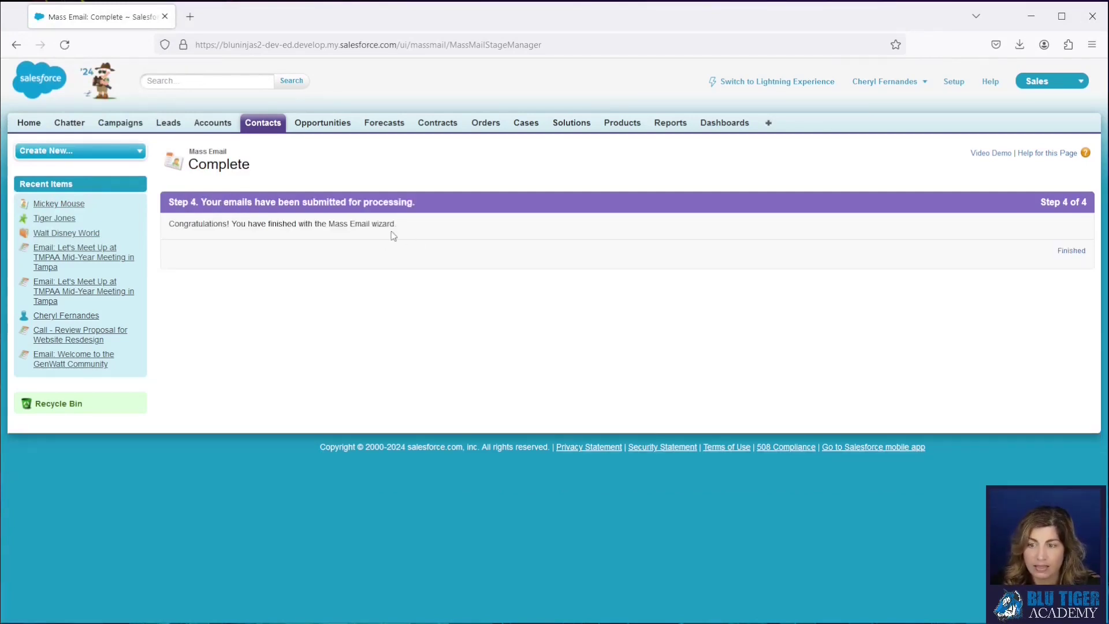
drag(382, 229, 167, 228)
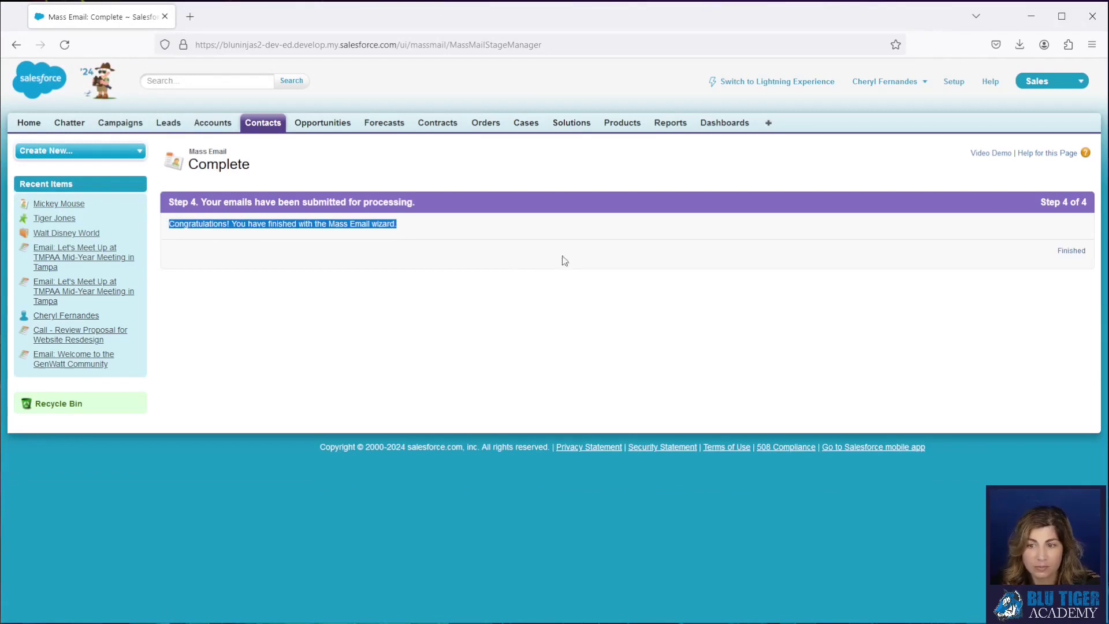
click(1070, 251)
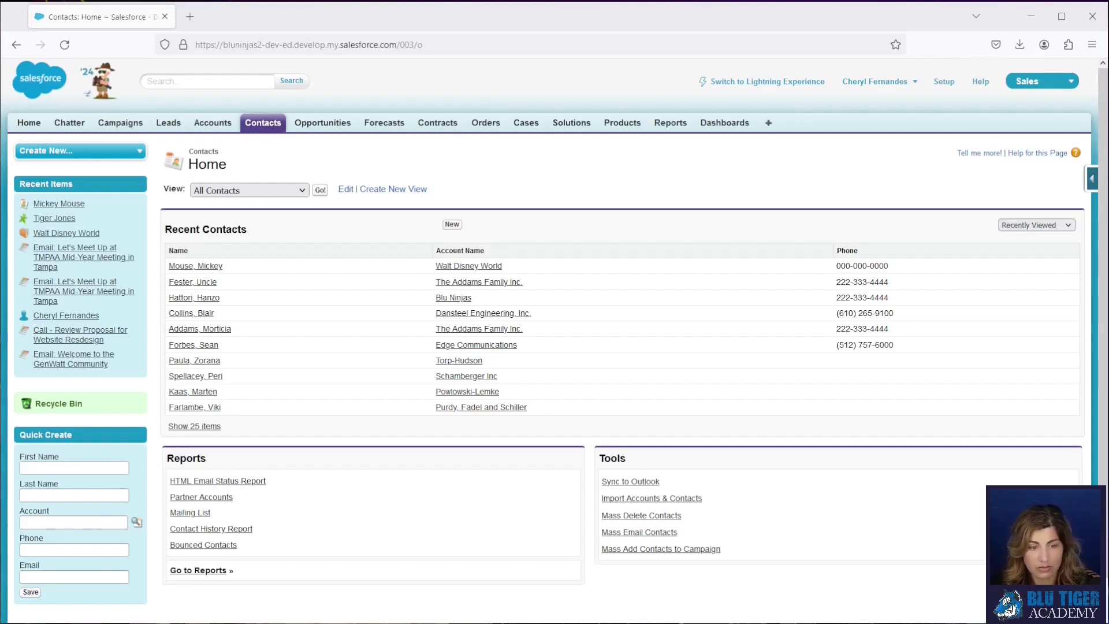
Copy the details link from the "TMPAA Invite" Mass Mail Status email in Gmail and open it in a new Firefox tab.
key(alt+Tab)
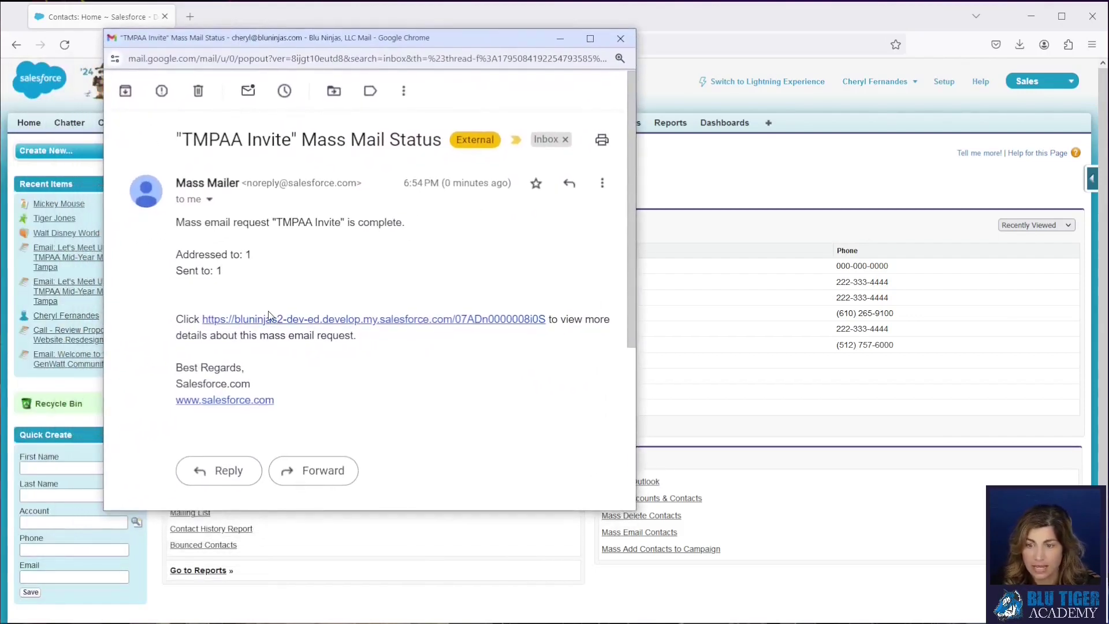
right_click(274, 321)
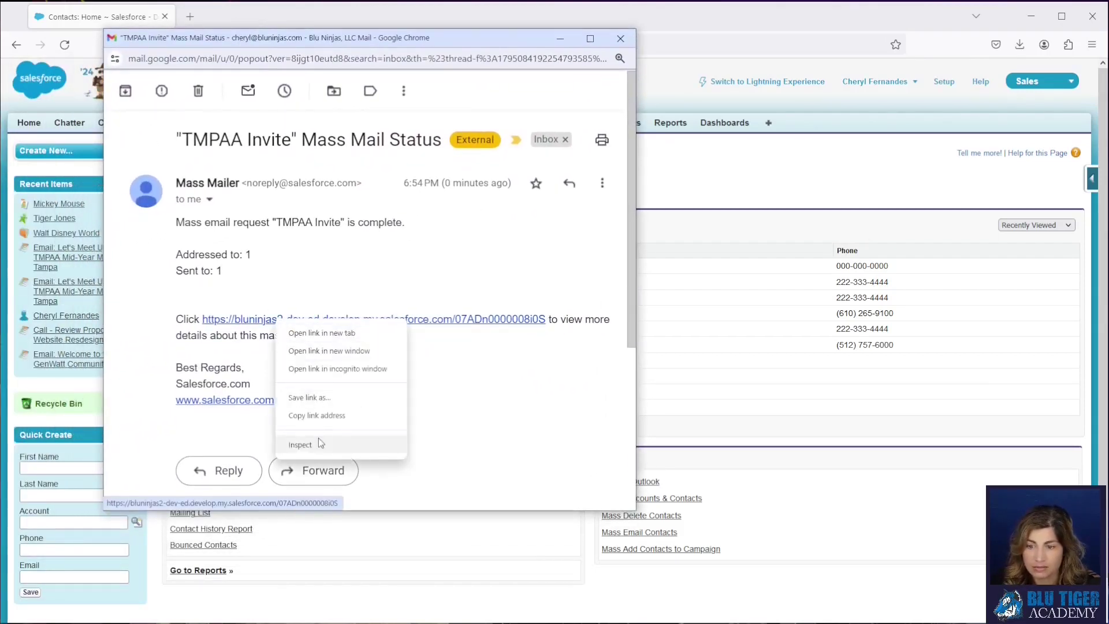
click(317, 416)
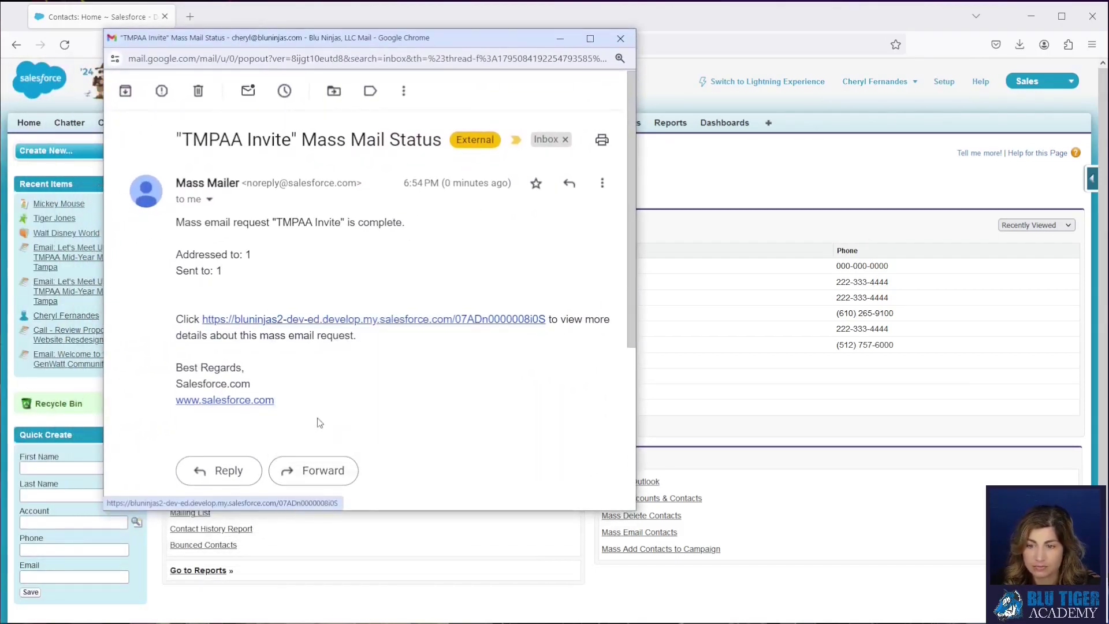
click(620, 38)
click(190, 16)
key(ctrl+v)
key(Return)
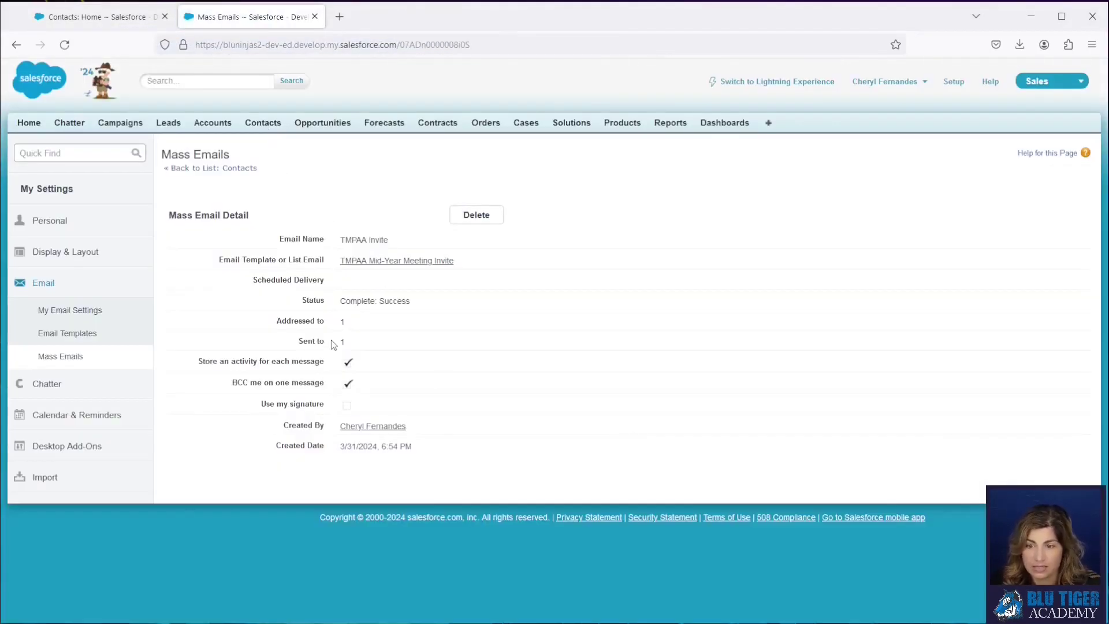
Check the mass email's status and its Addressed to and Sent to counts.
drag(306, 300, 416, 302)
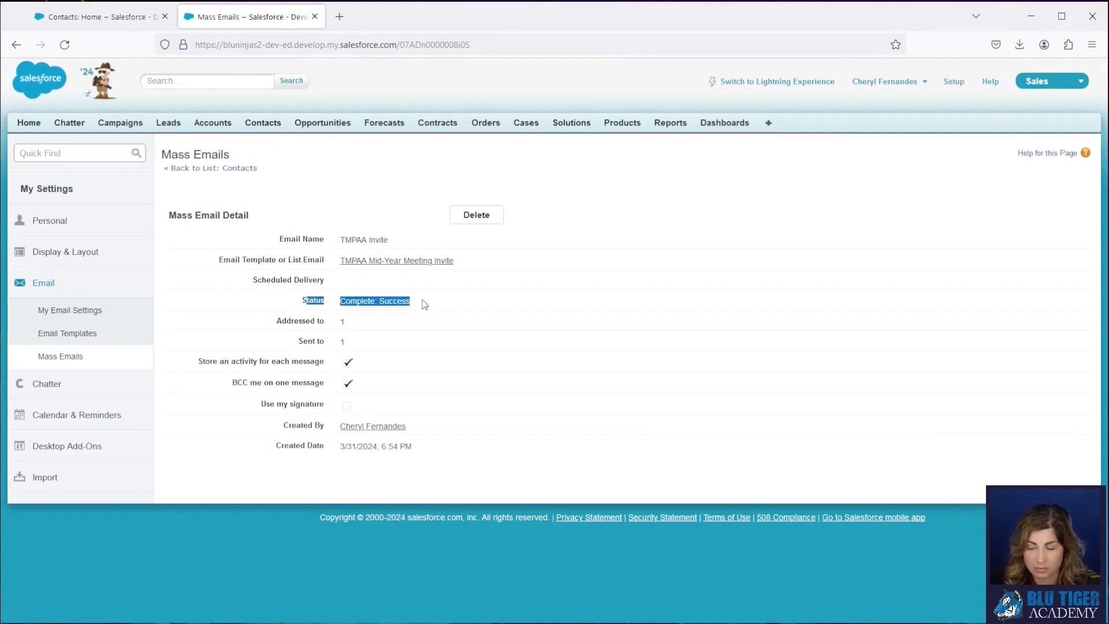
click(336, 323)
drag(275, 322, 361, 345)
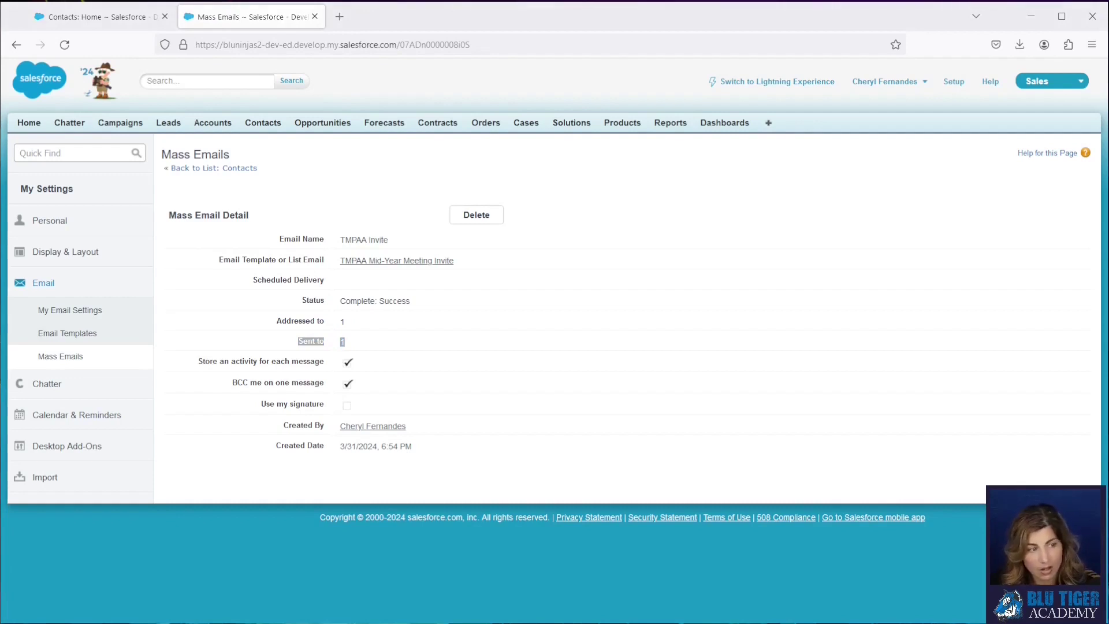
Read the delivered TMPAA Mid-Year Meeting email in Gmail down to its signature and close it.
drag(0, 101, 297, 46)
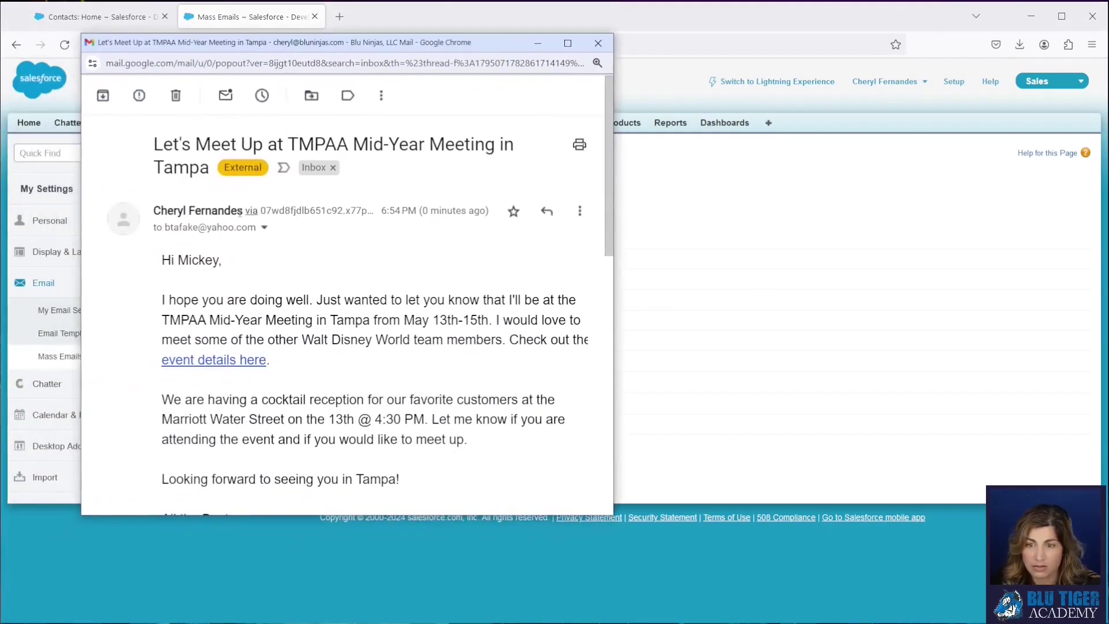
scroll(297, 271, down, 4)
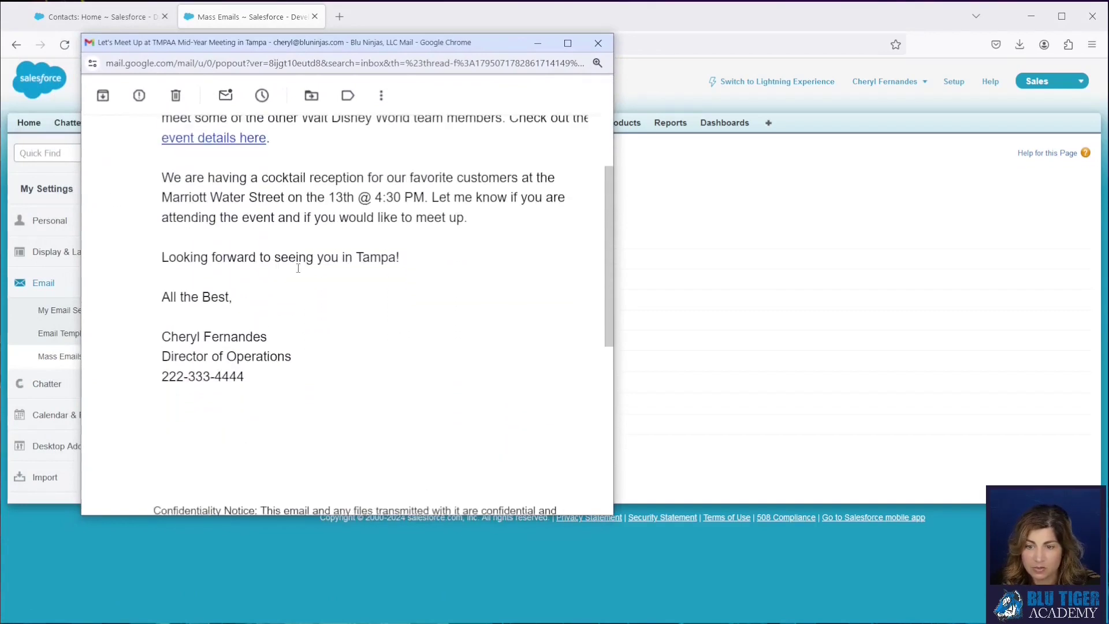
scroll(298, 268, up, 1)
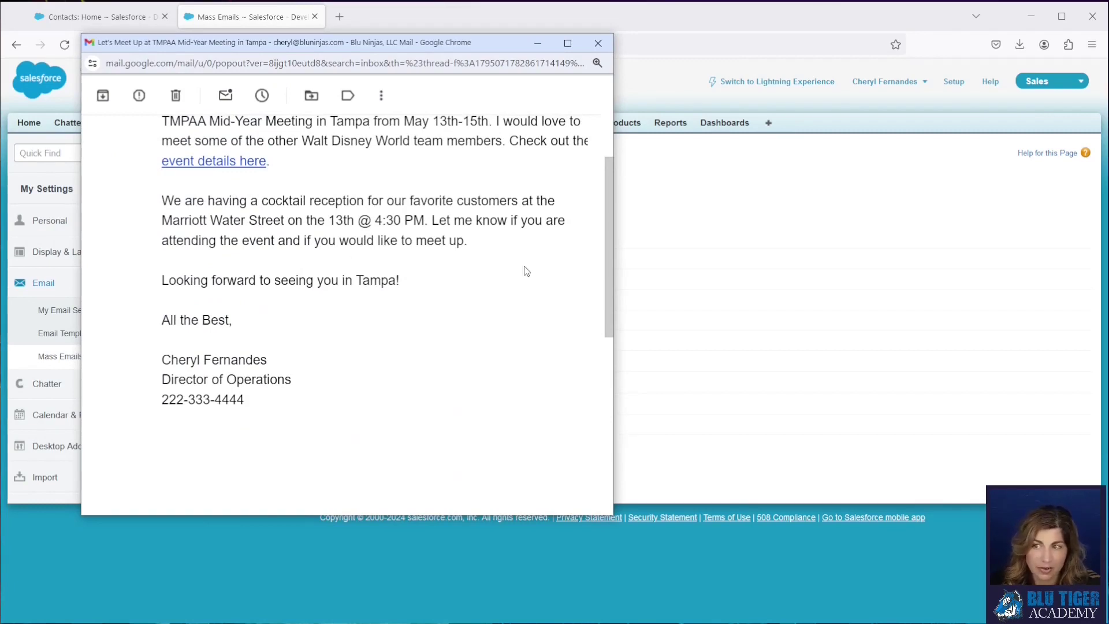
click(597, 43)
click(381, 201)
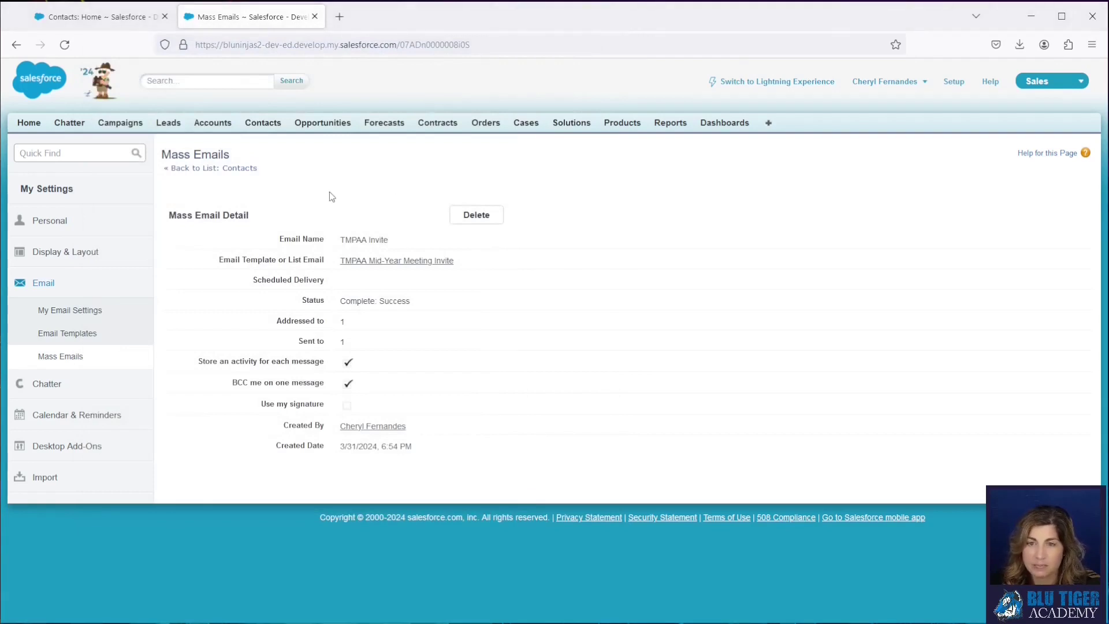
Open the Mass Email task from the activity history of the Walt Disney World contact.
click(258, 124)
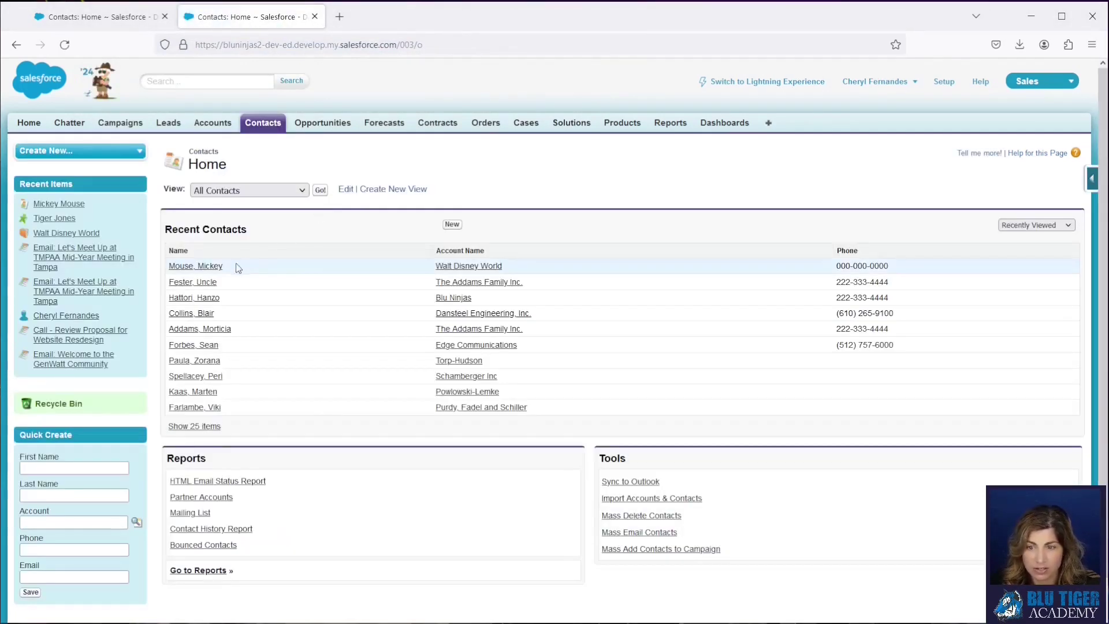
click(209, 268)
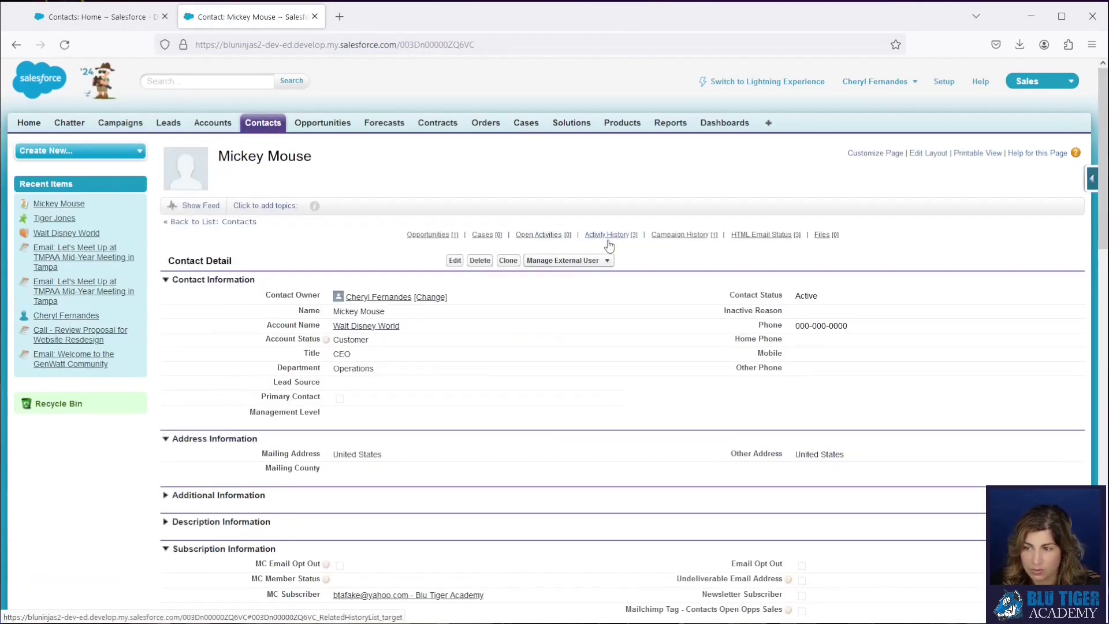
mouse_move(609, 241)
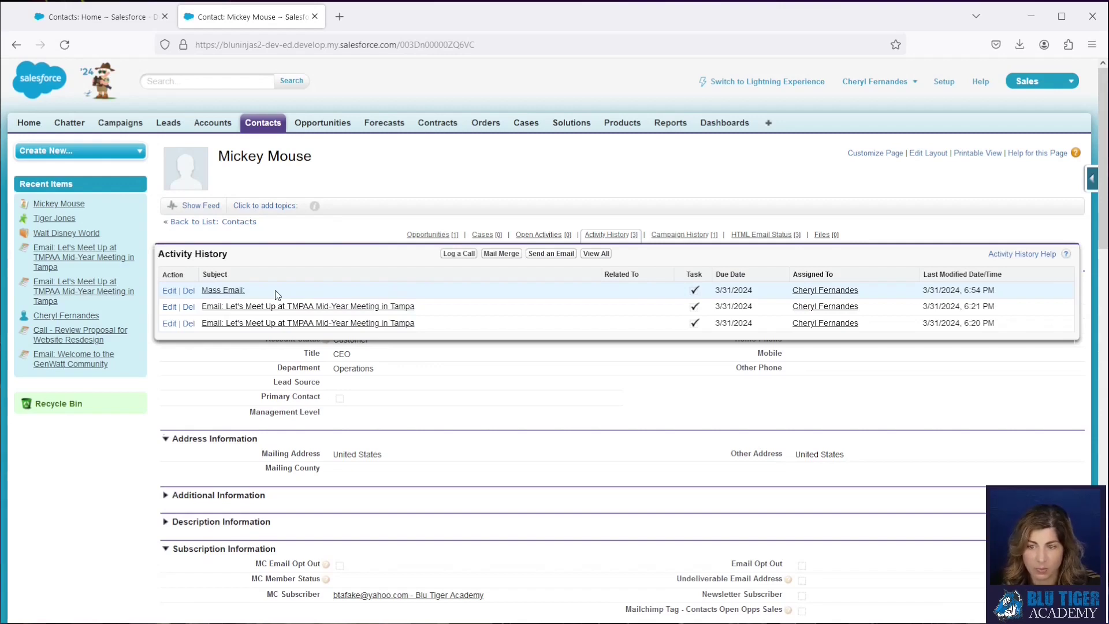
click(229, 292)
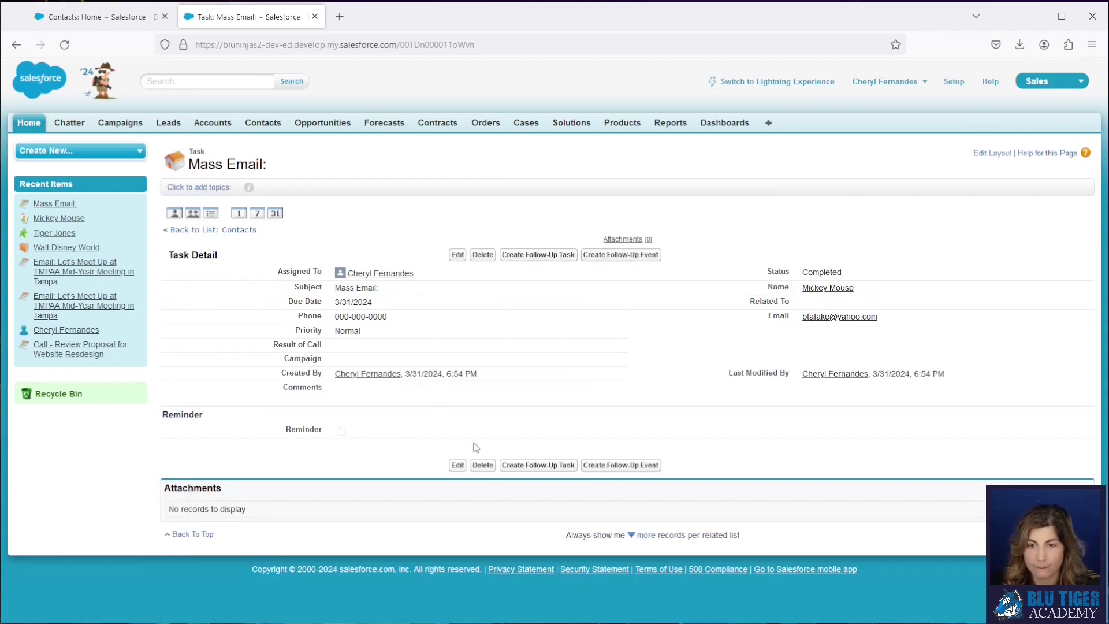
Switch to Lightning Experience and open the task's related contact to view its activity timeline.
click(751, 82)
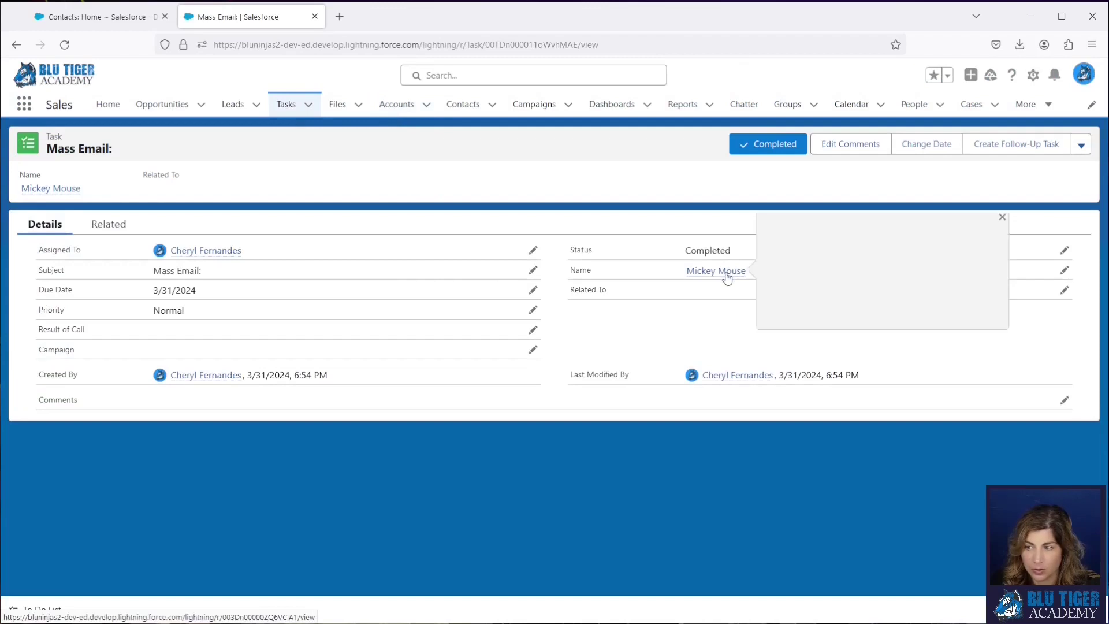
click(727, 274)
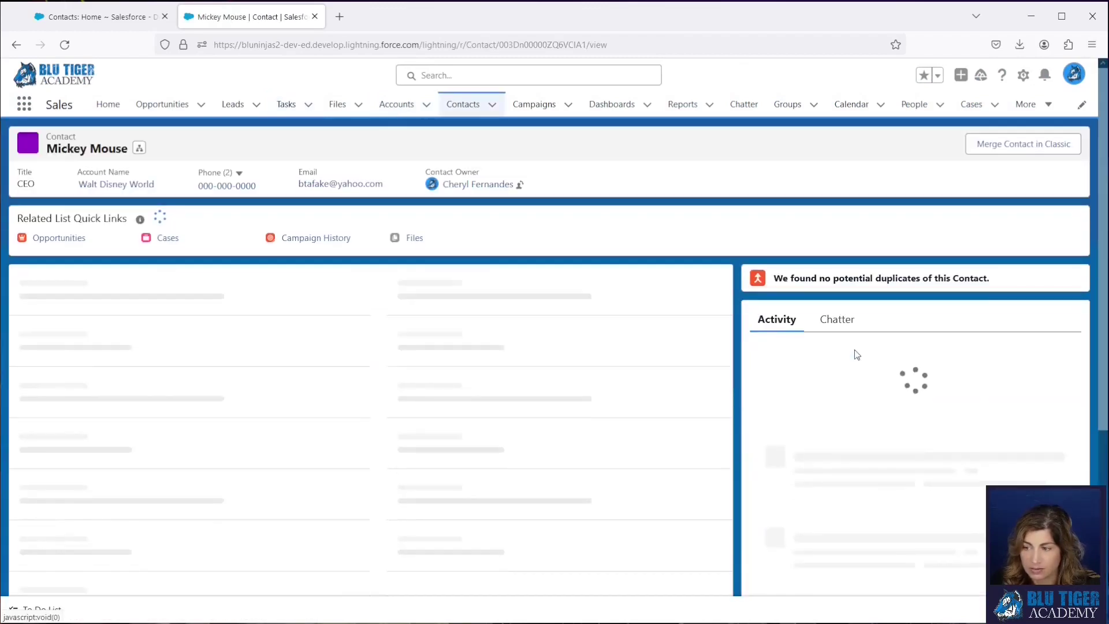
scroll(901, 376, down, 3)
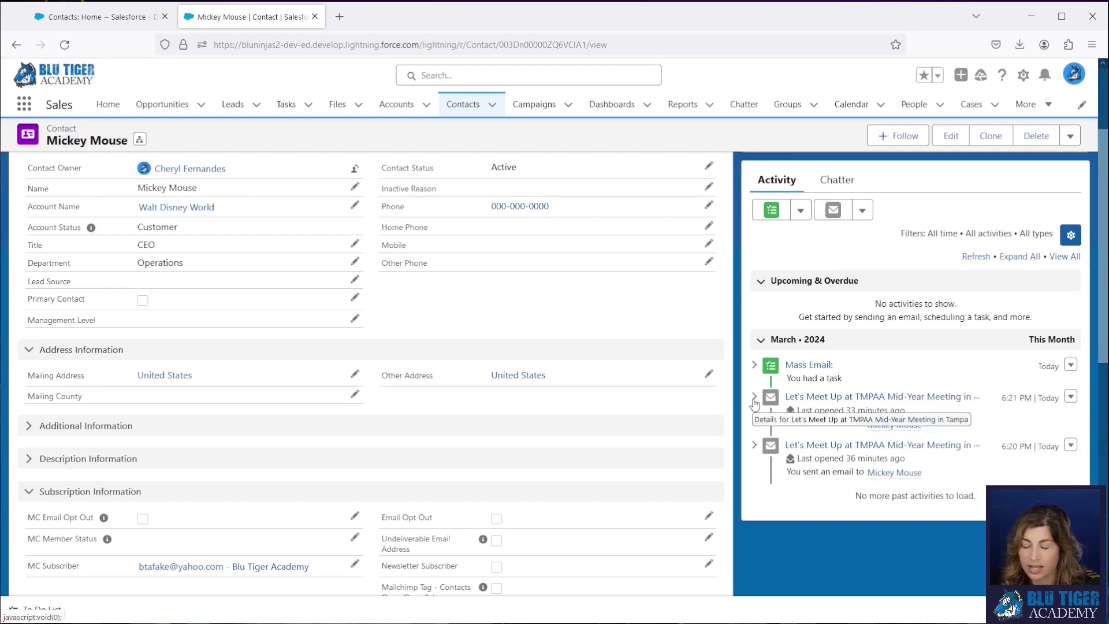
Review the message and details of the 6:21 PM email in the contact's timeline, and open the Mass Email task for comparison.
click(807, 396)
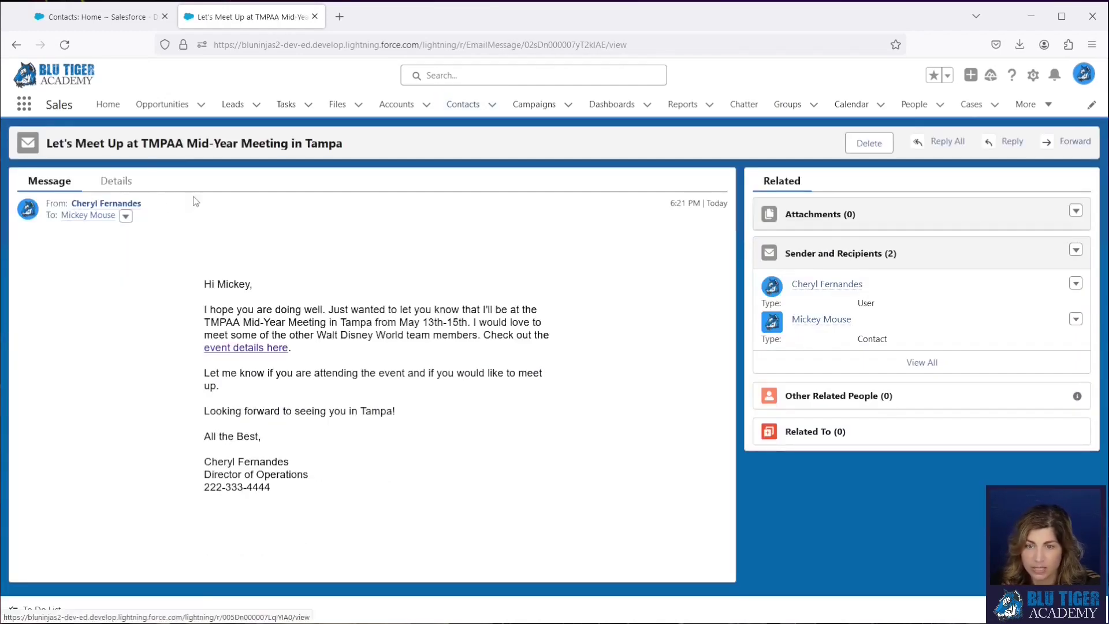
mouse_move(110, 204)
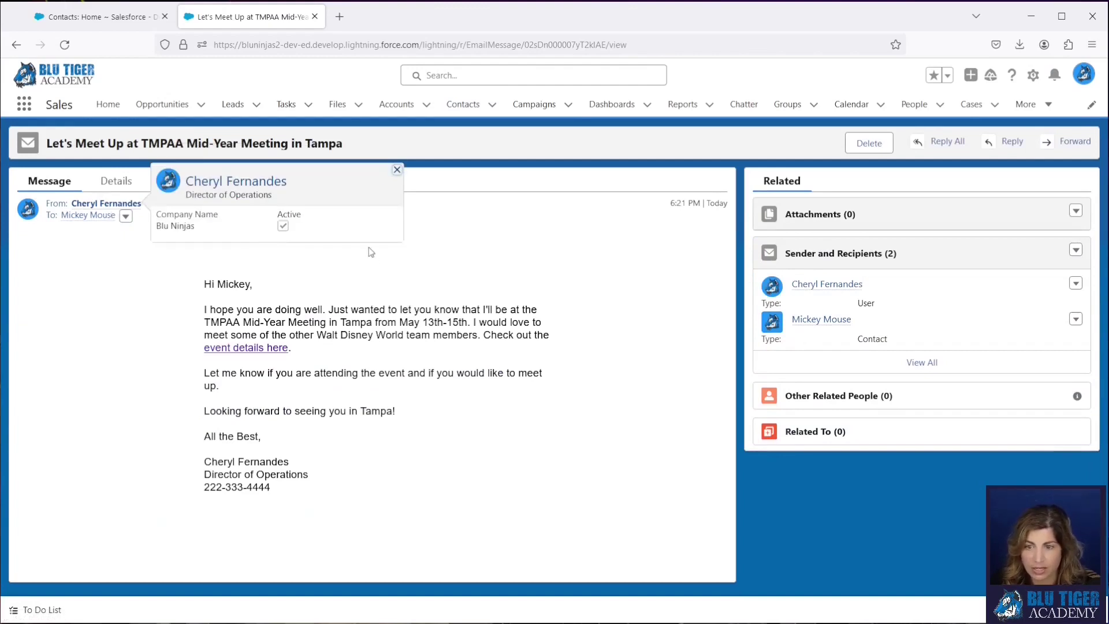
click(116, 181)
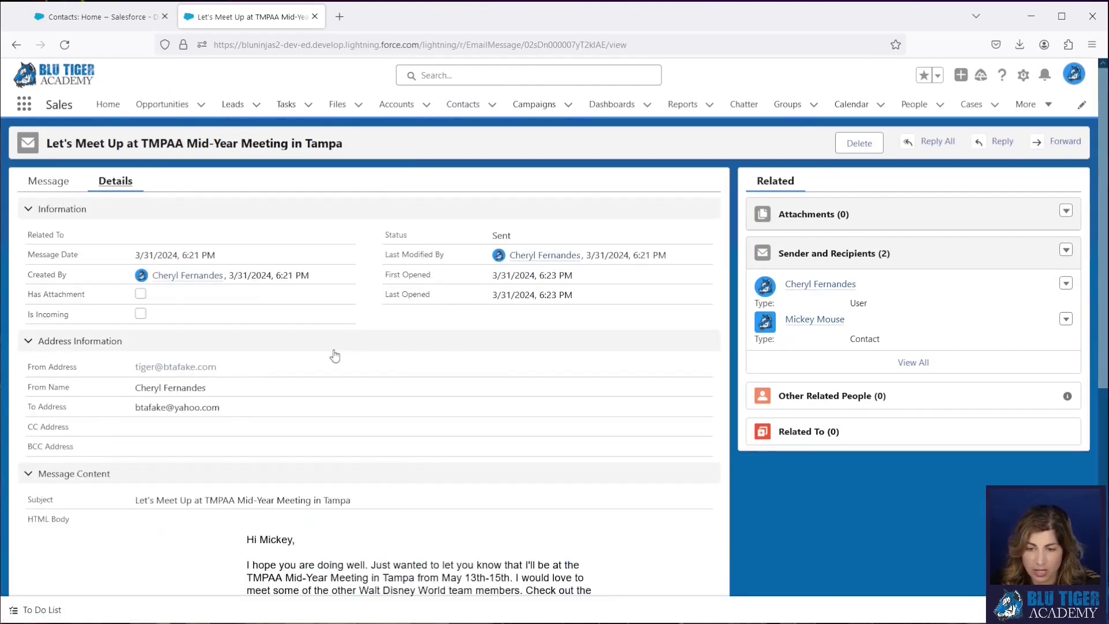
click(17, 44)
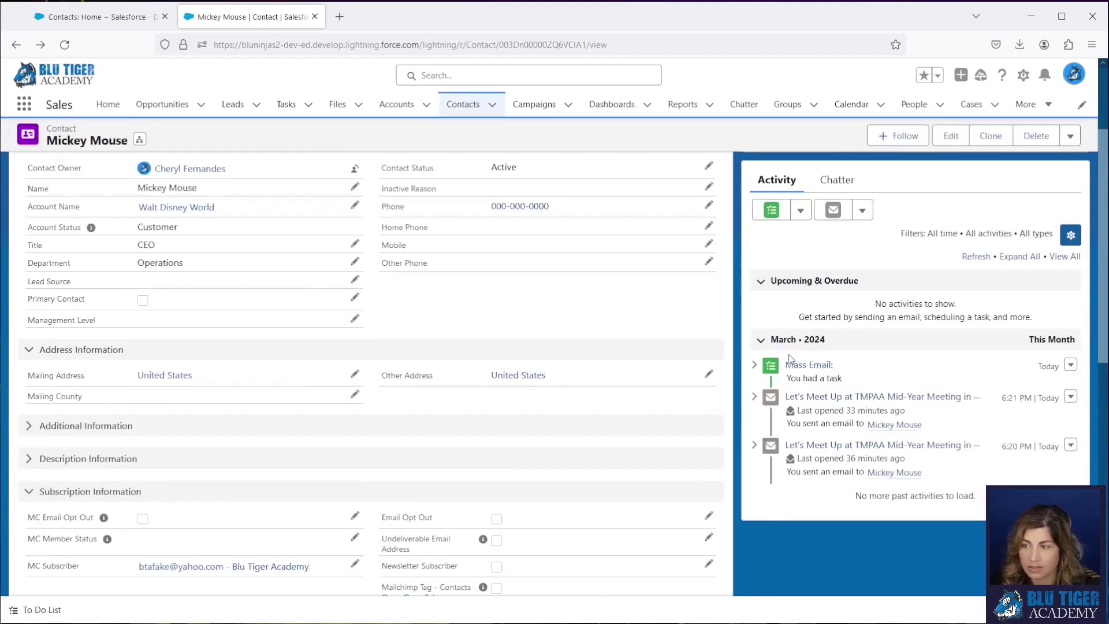
click(809, 365)
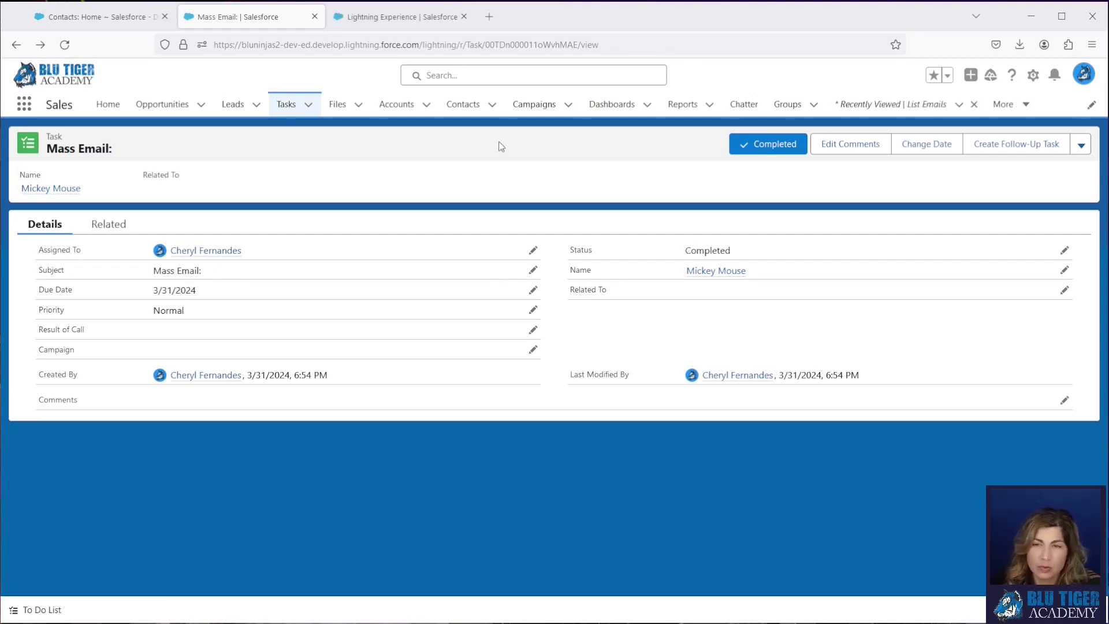
Find the List Emails item among the Salesforce apps and items and open its list view.
click(22, 107)
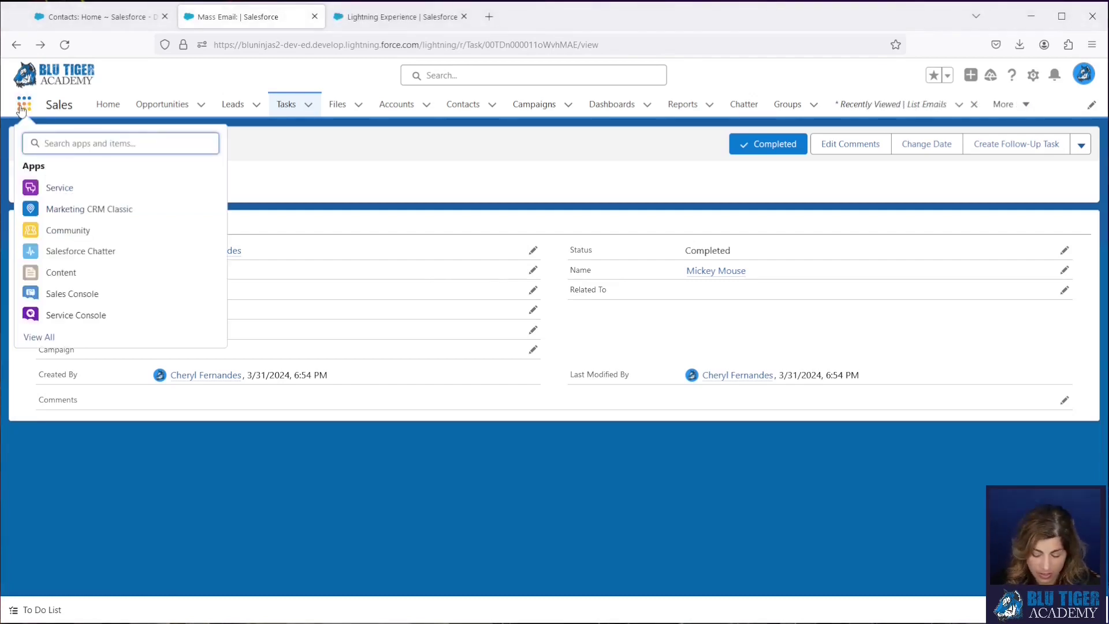
text(list email)
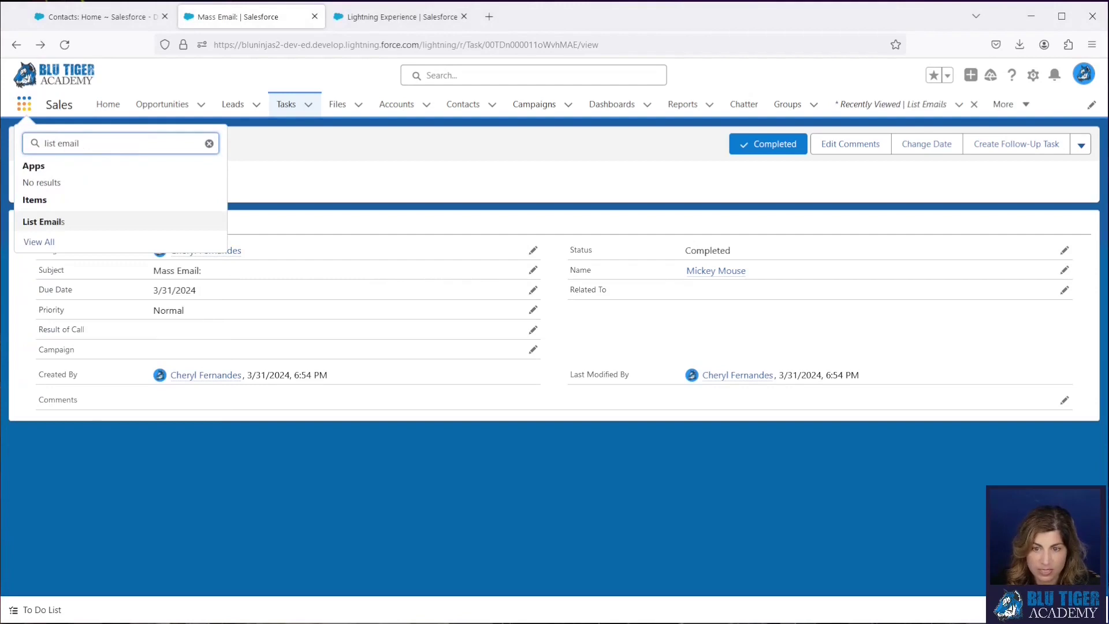
click(45, 220)
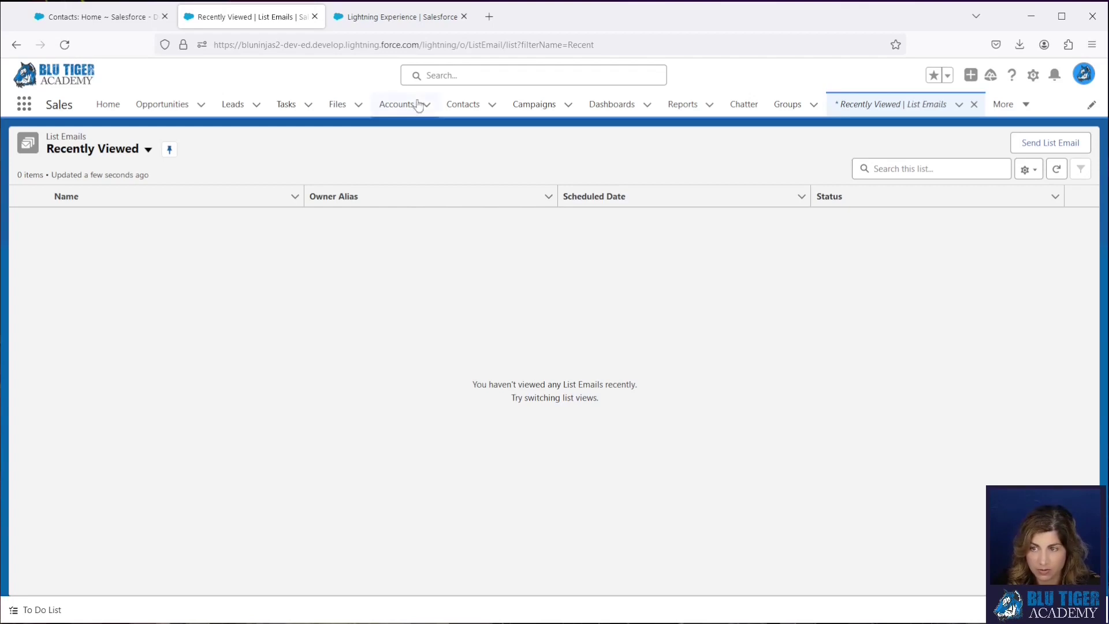
click(1043, 144)
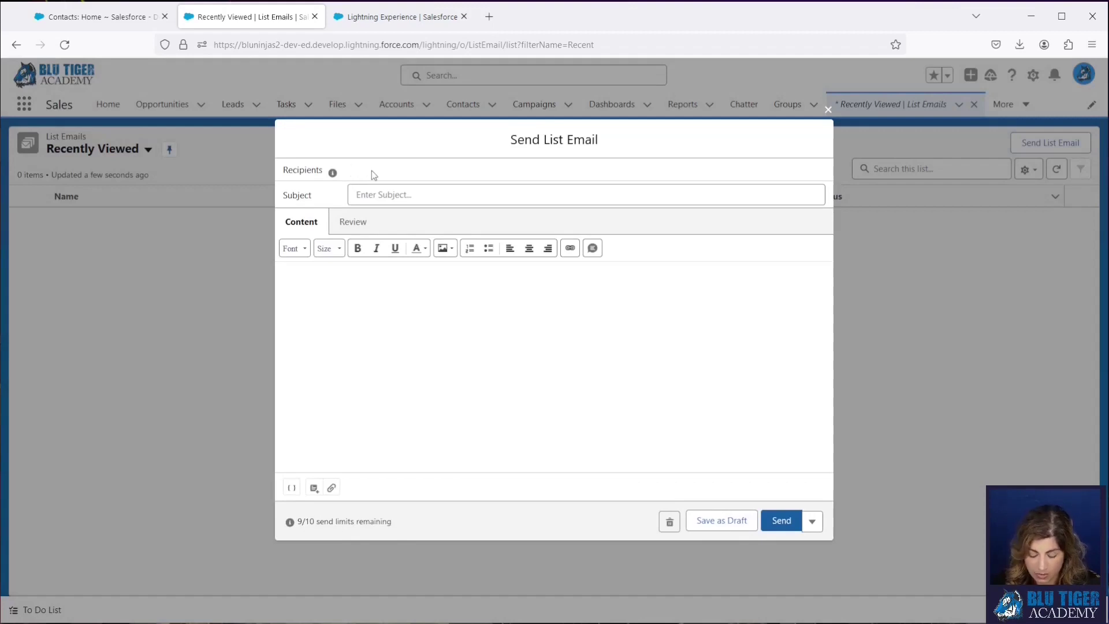
text(bta)
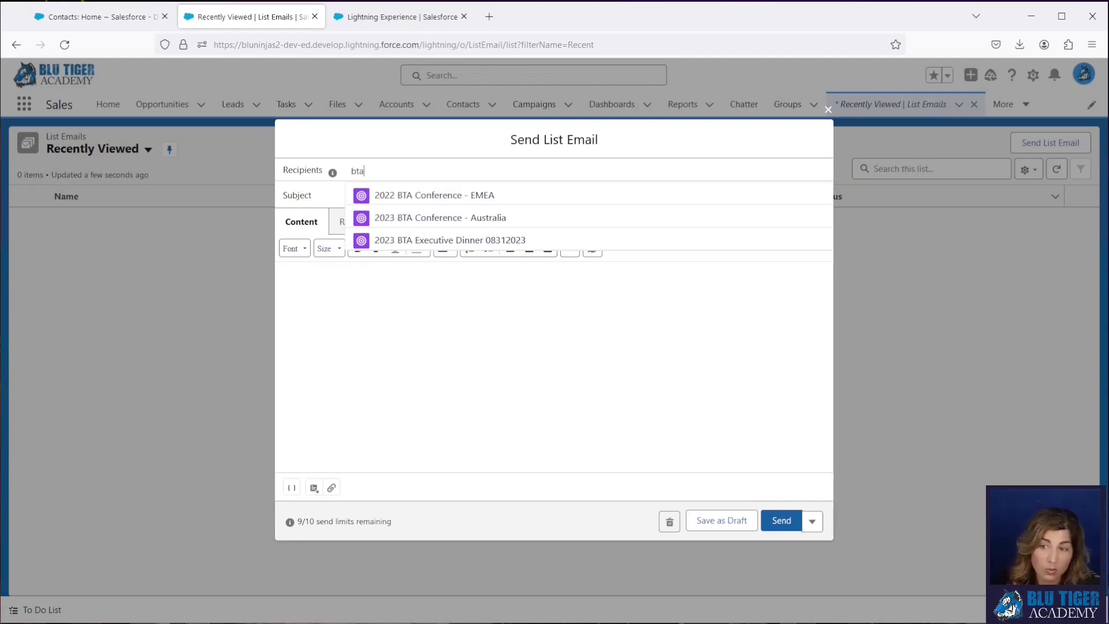
click(828, 111)
Open Campaigns in a separate browser tab and start a new campaign with the Email record type.
right_click(534, 104)
click(569, 118)
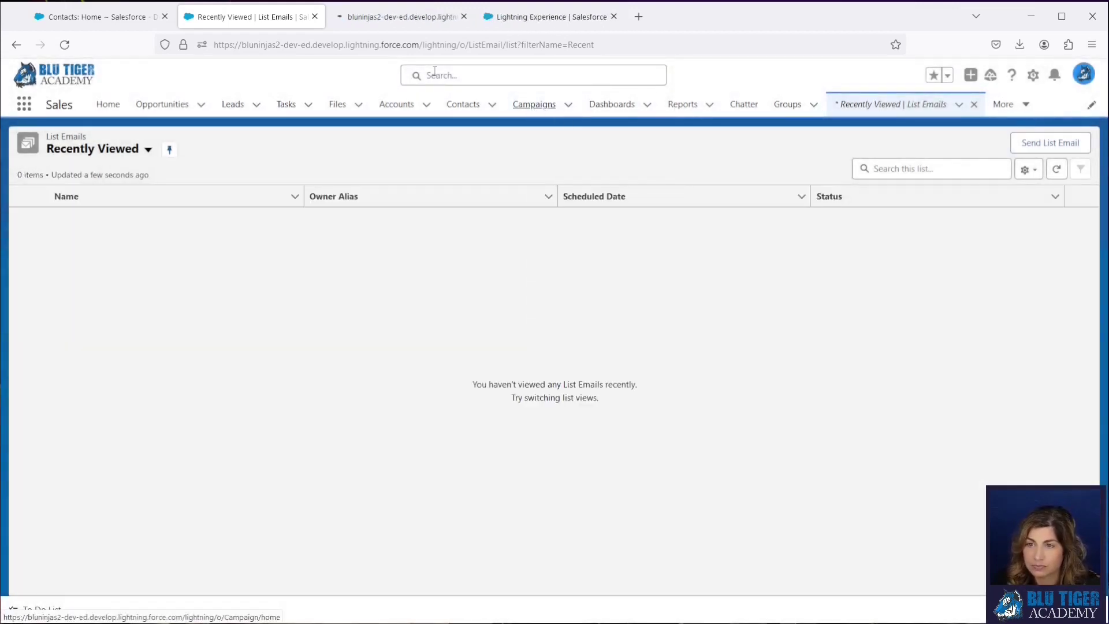
click(378, 17)
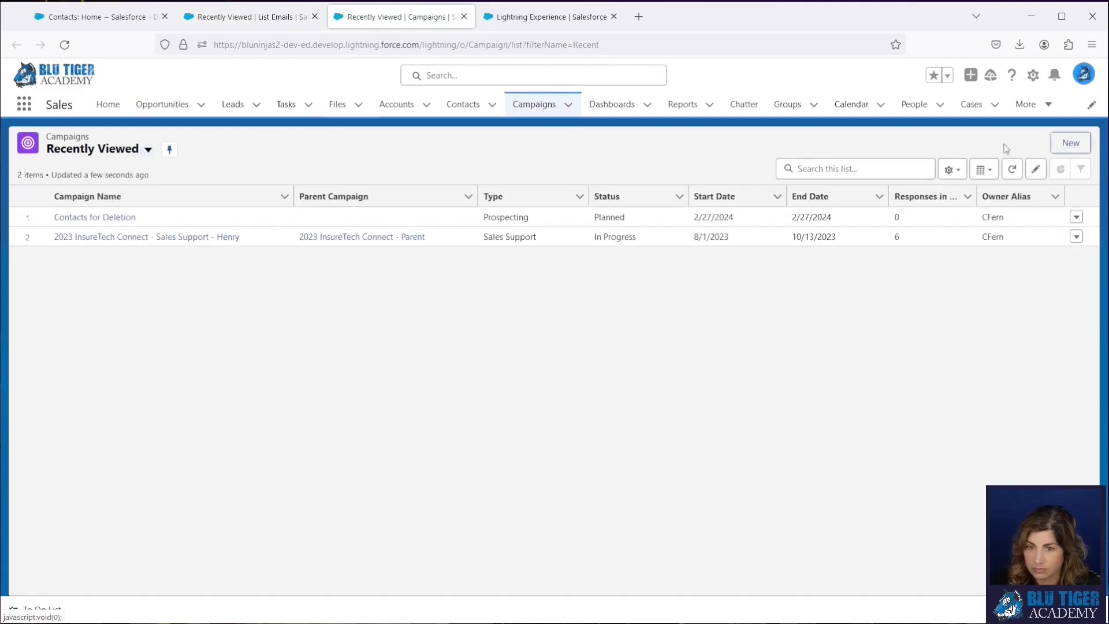
click(1070, 143)
click(839, 448)
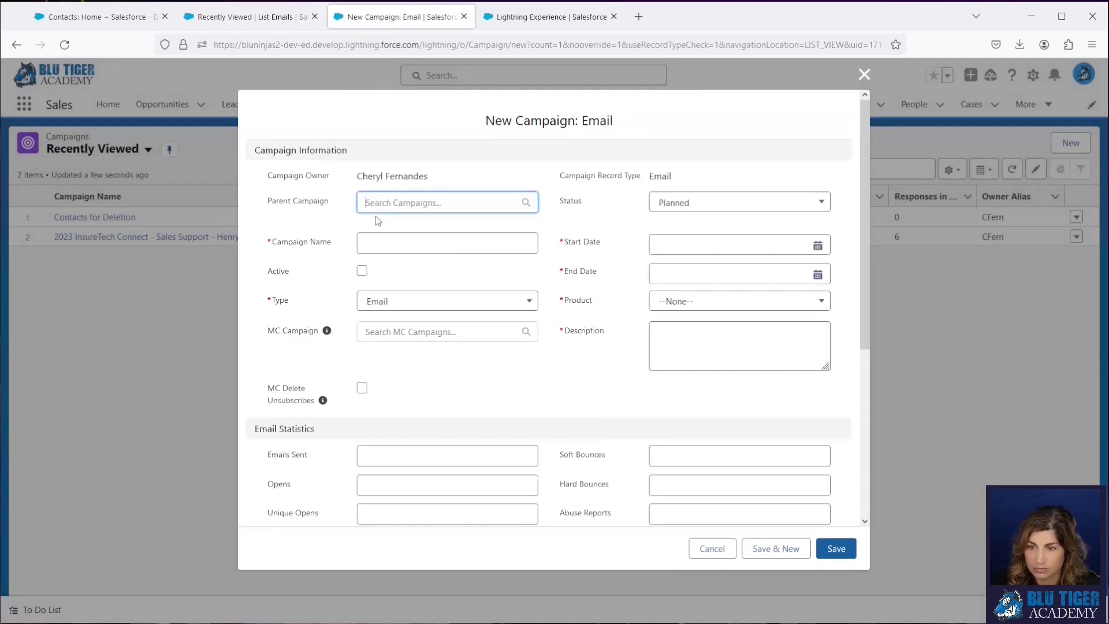
Name the new campaign "2024 TMPAA Conference" and leave its parent campaign empty.
text(2024 TMPA)
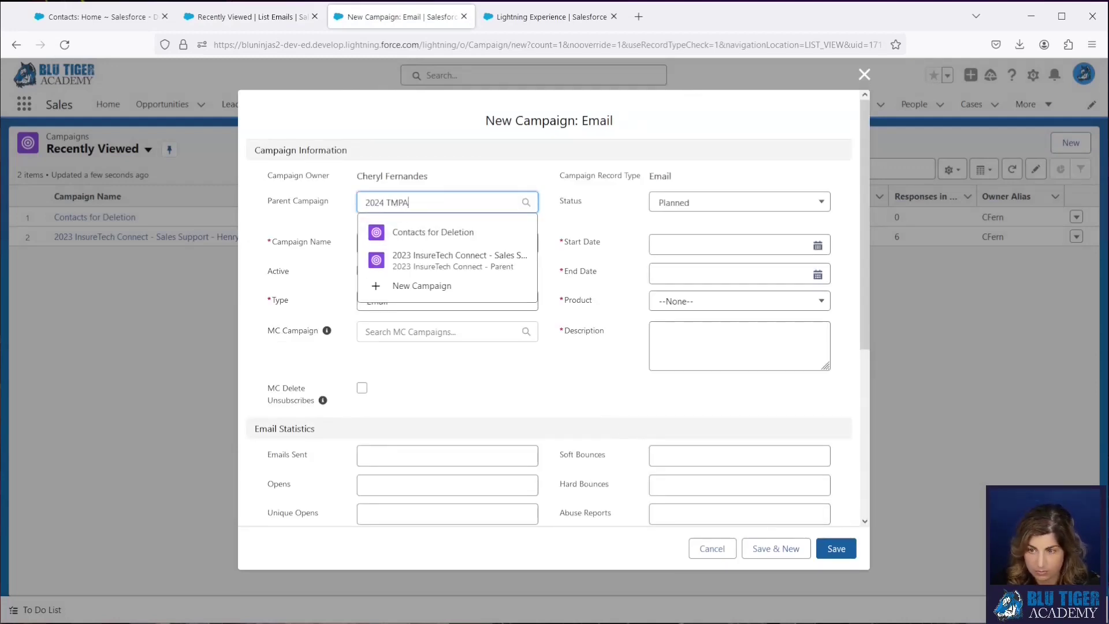
text(A Co)
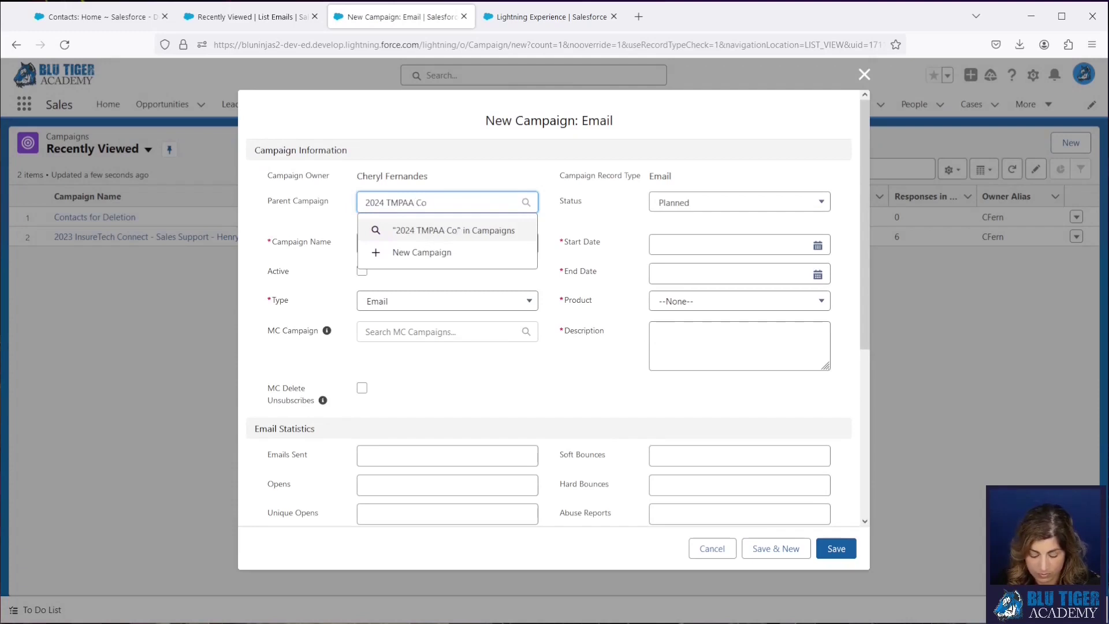
text(nference)
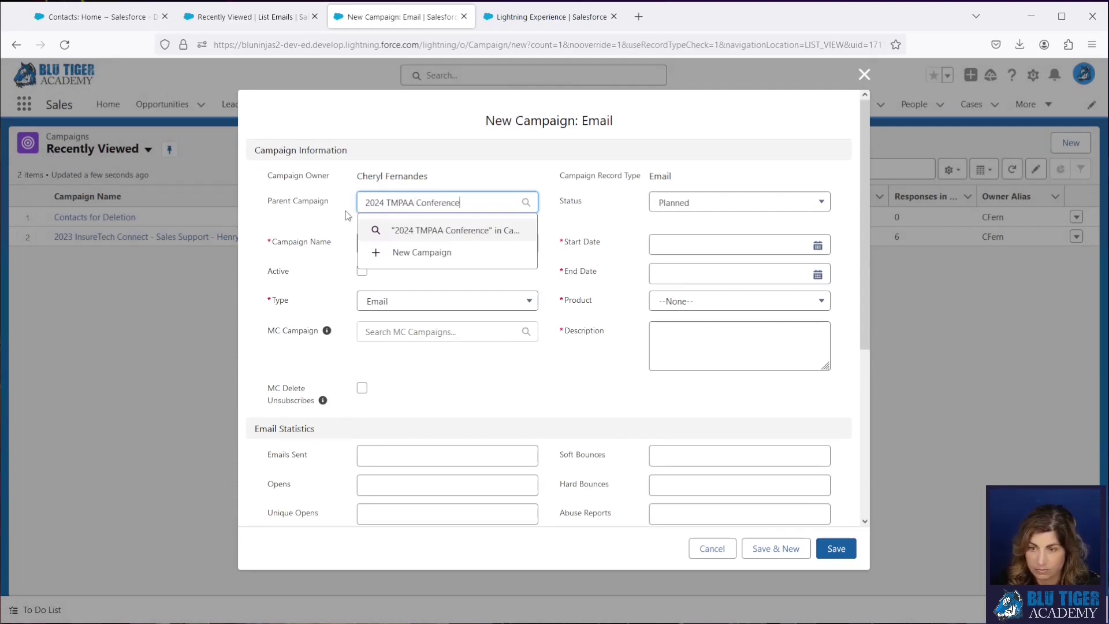
click(347, 215)
click(344, 203)
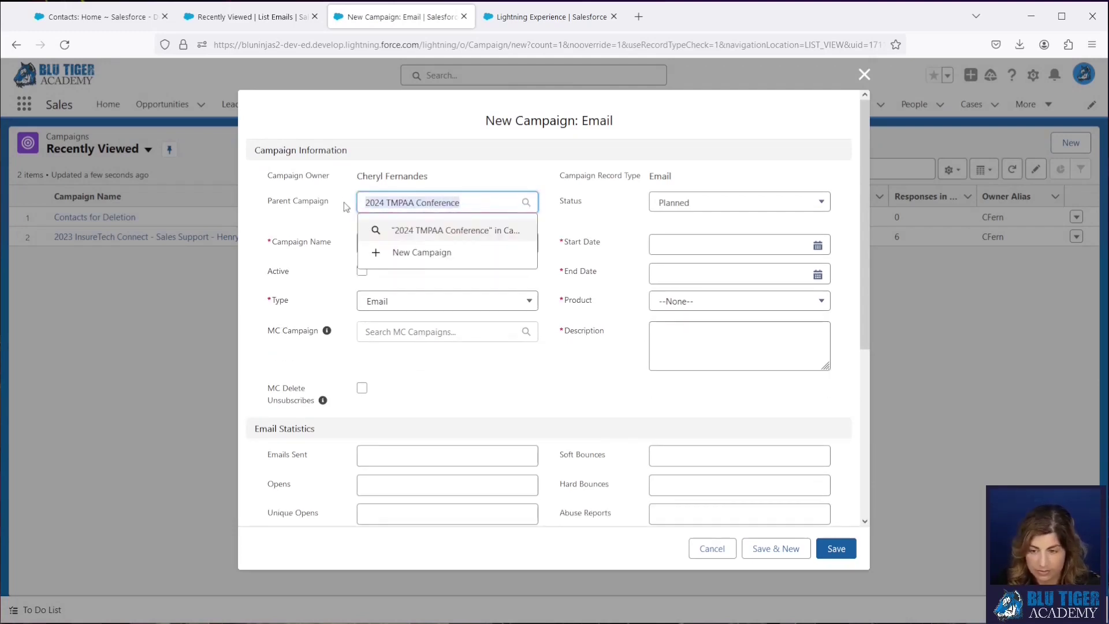
key(ctrl+x)
key(Tab)
key(ctrl+v)
click(348, 296)
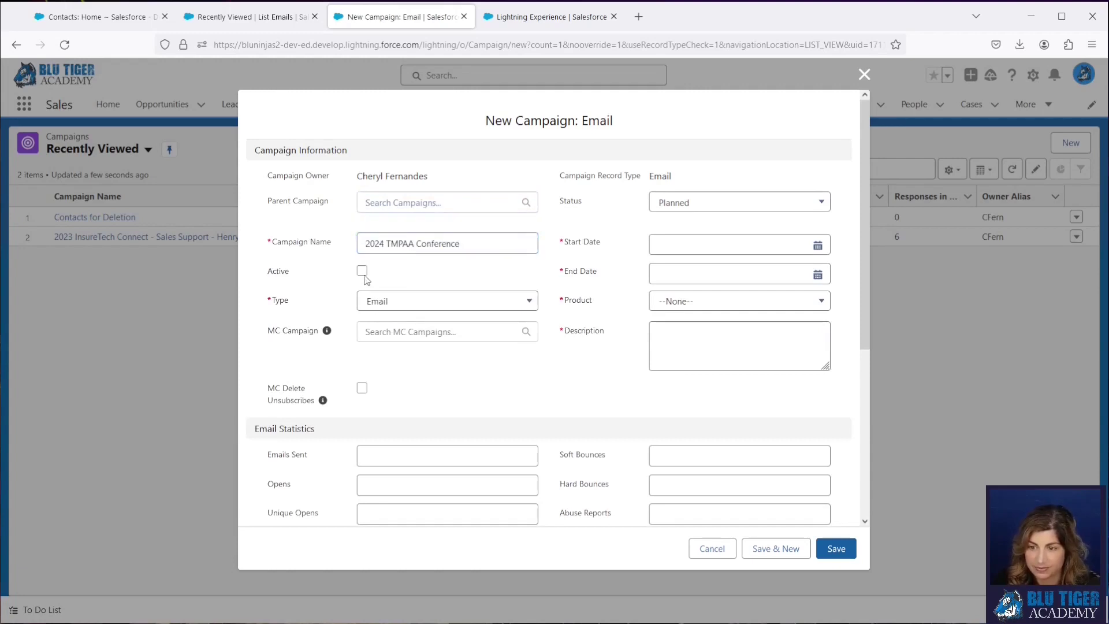
Set both the start date and the end date of the campaign to 3/31/2024.
click(692, 253)
click(692, 392)
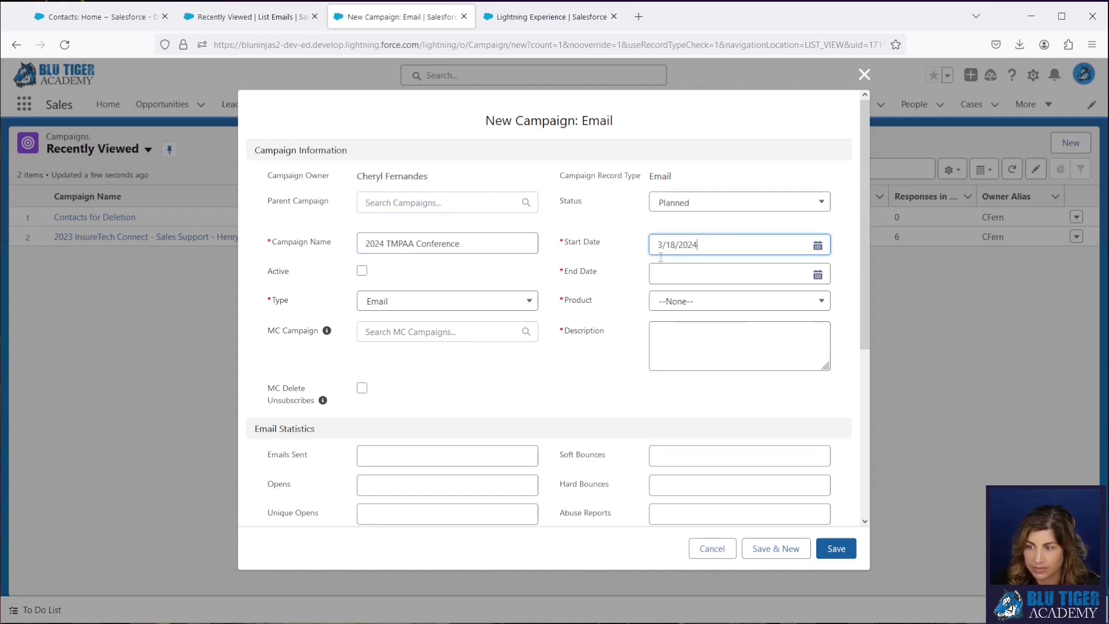
click(689, 273)
key(shift+Tab)
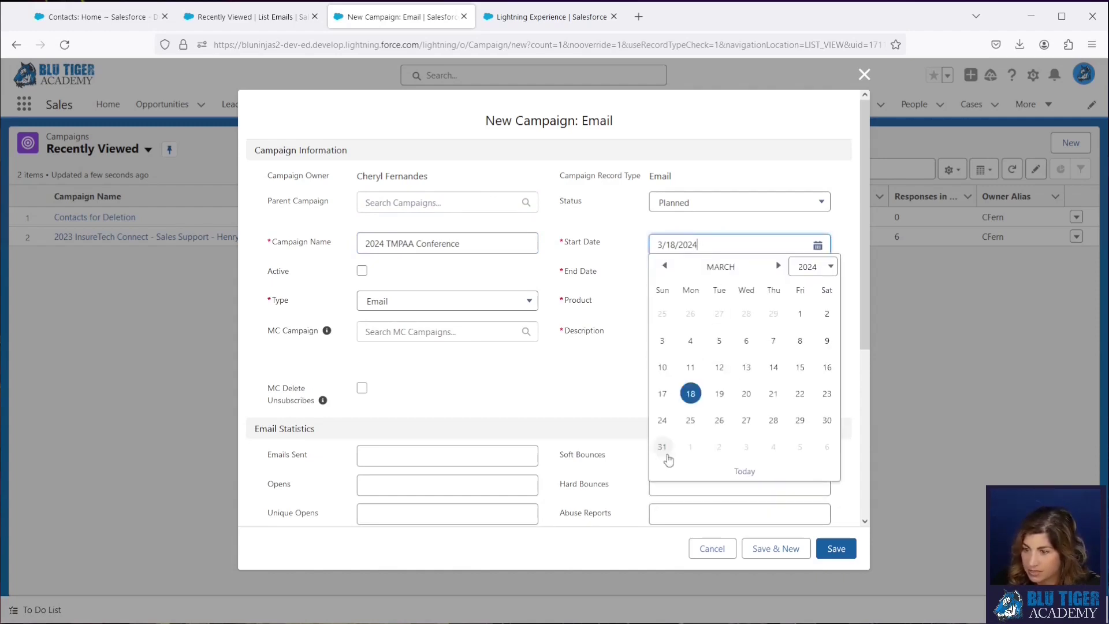
click(663, 447)
click(683, 273)
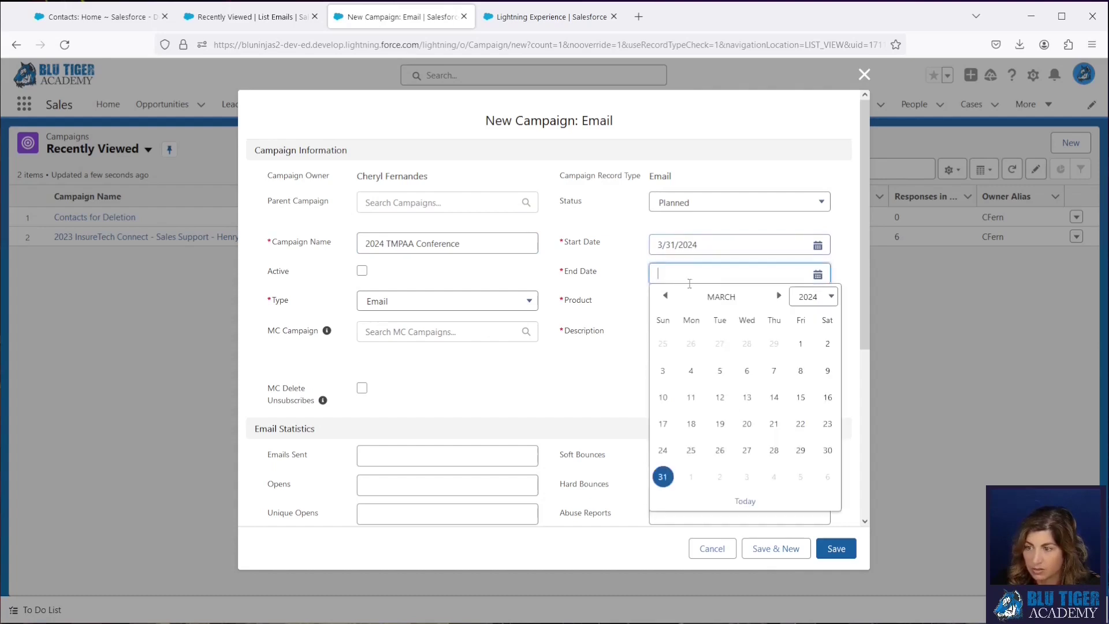
click(661, 476)
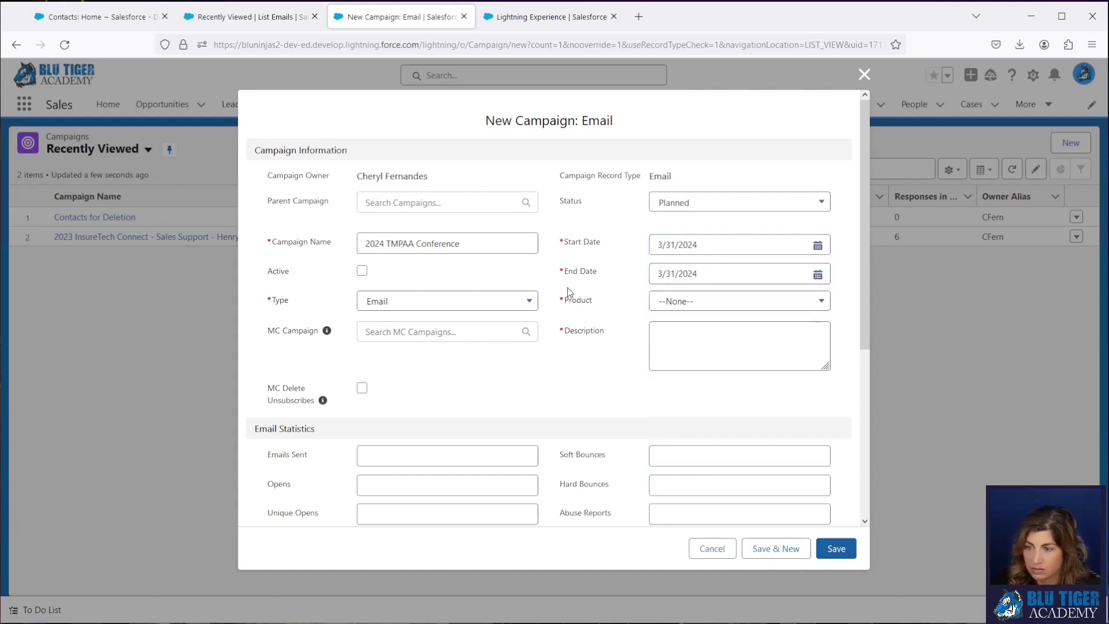
Set the campaign's product to Computers, enter "Conference" as its description, and save the campaign.
click(691, 307)
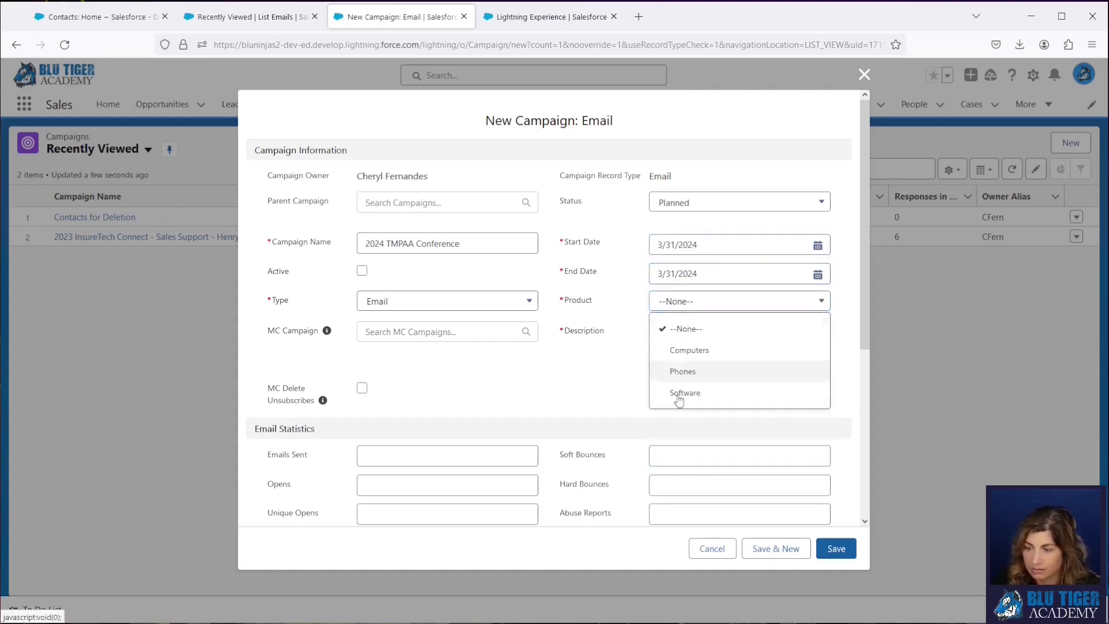
click(689, 350)
click(698, 344)
text(Conference)
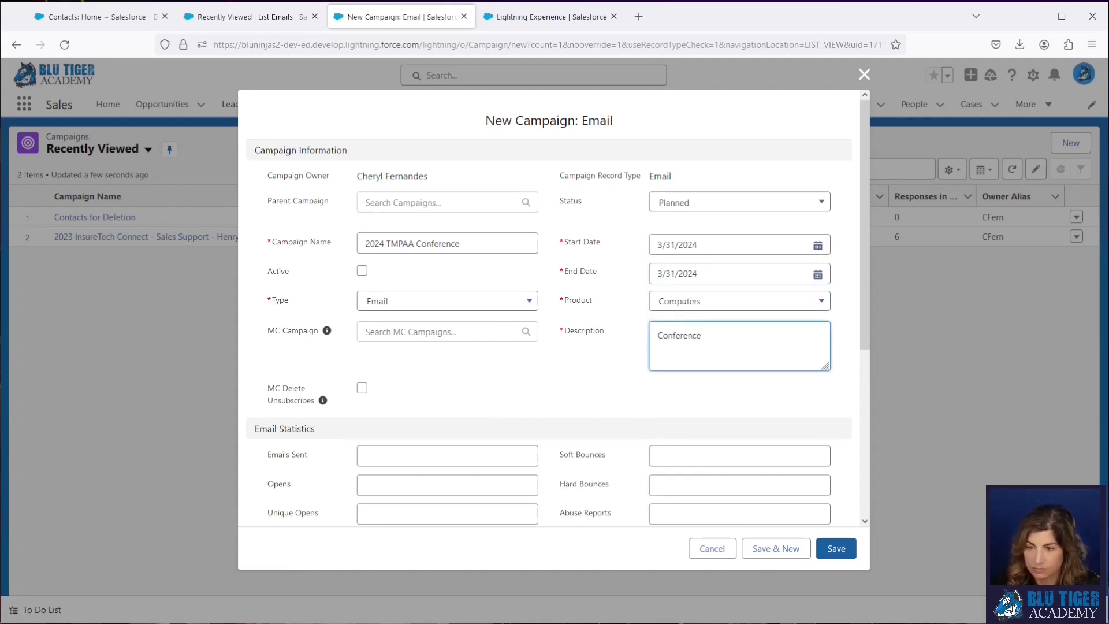
click(836, 548)
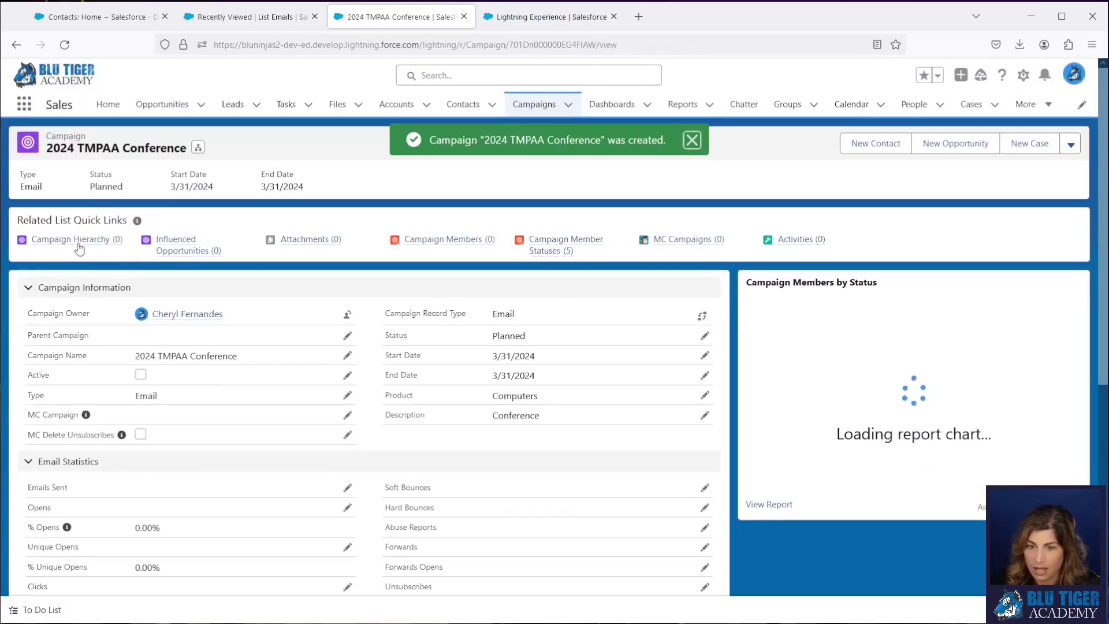
Add the Walt Disney World contact to the 2024 TMPAA Conference campaign members with the status Sent.
mouse_move(450, 246)
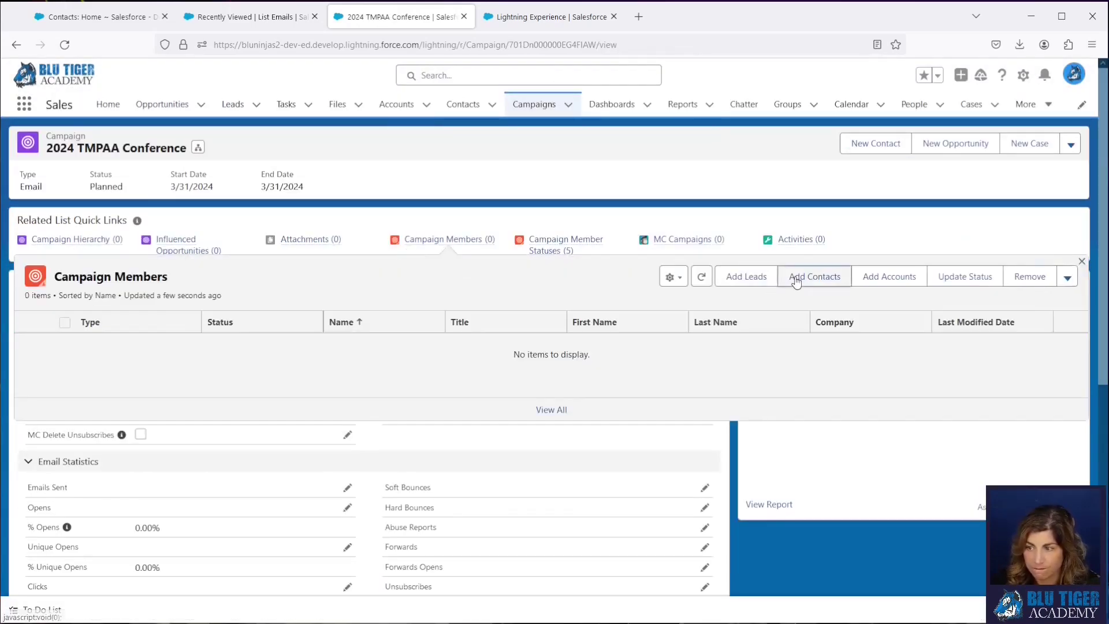
click(814, 276)
click(89, 282)
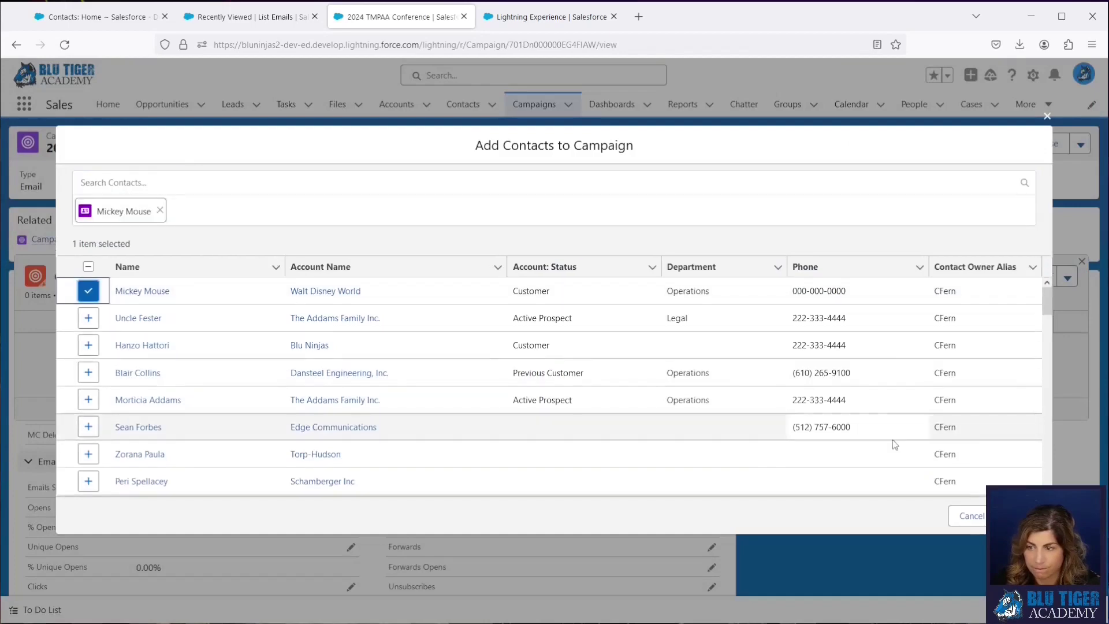
click(1022, 515)
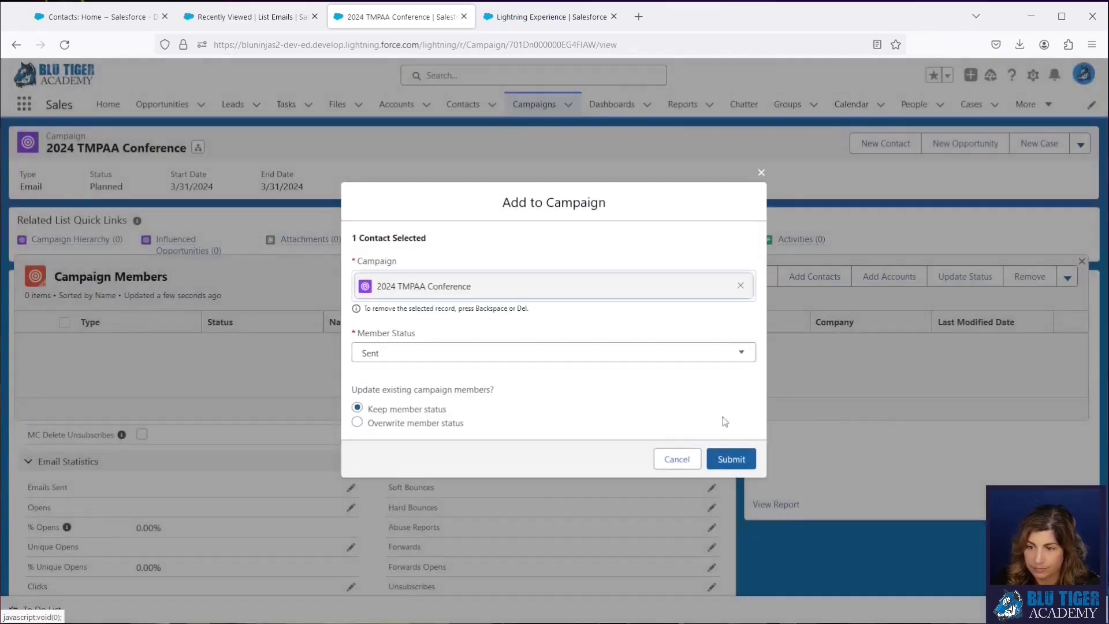
click(731, 458)
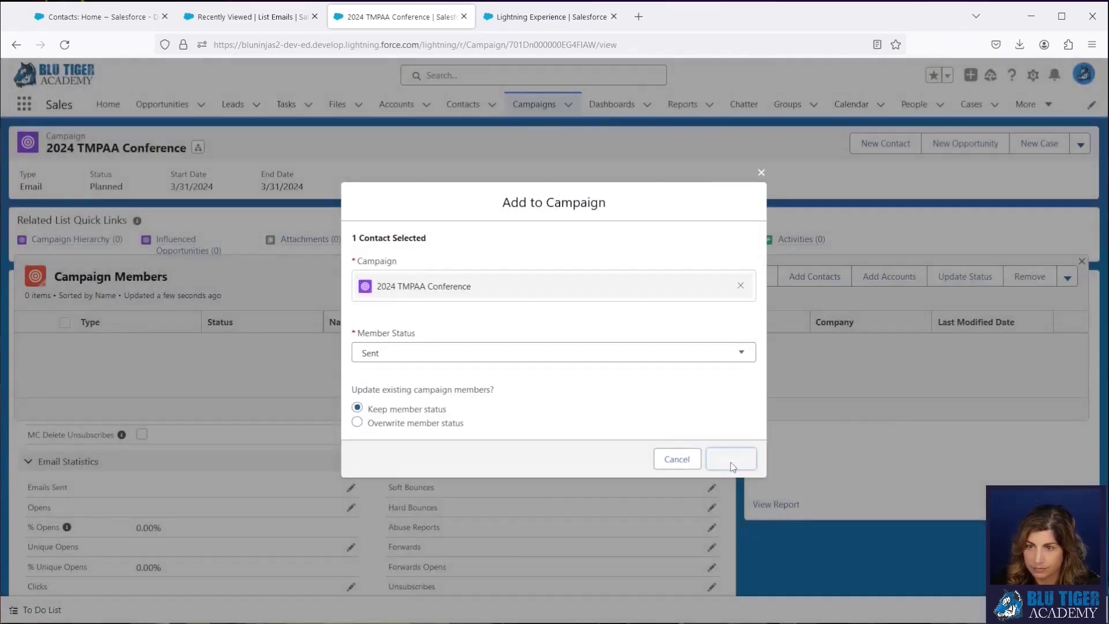
Return to List Emails and start a new list email with the 2024 TMPAA Conference campaign as recipients.
click(256, 16)
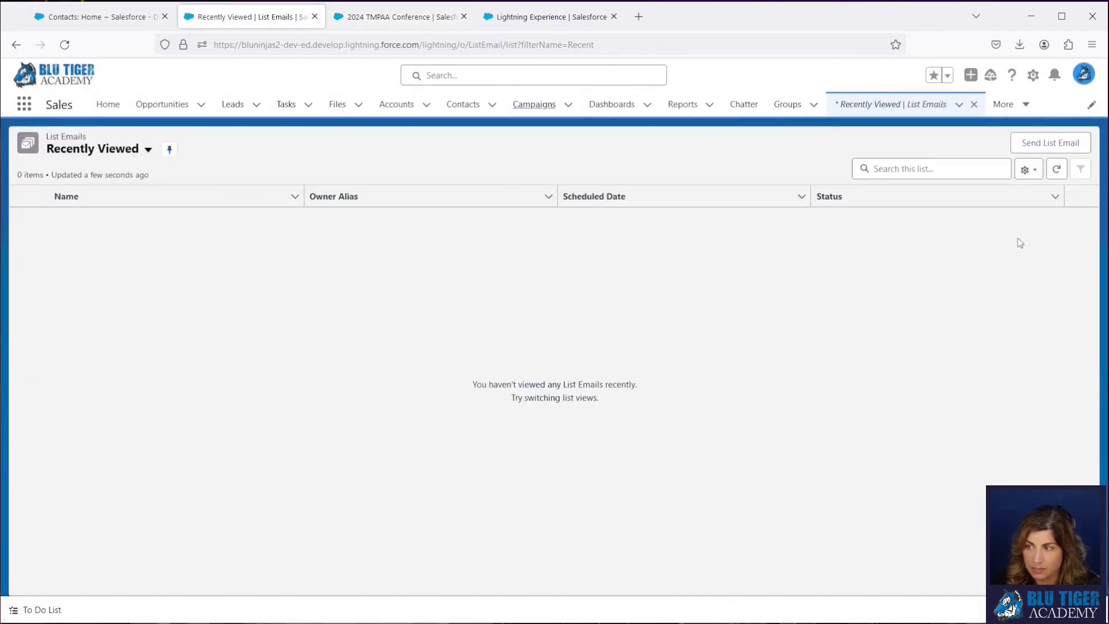
click(1046, 145)
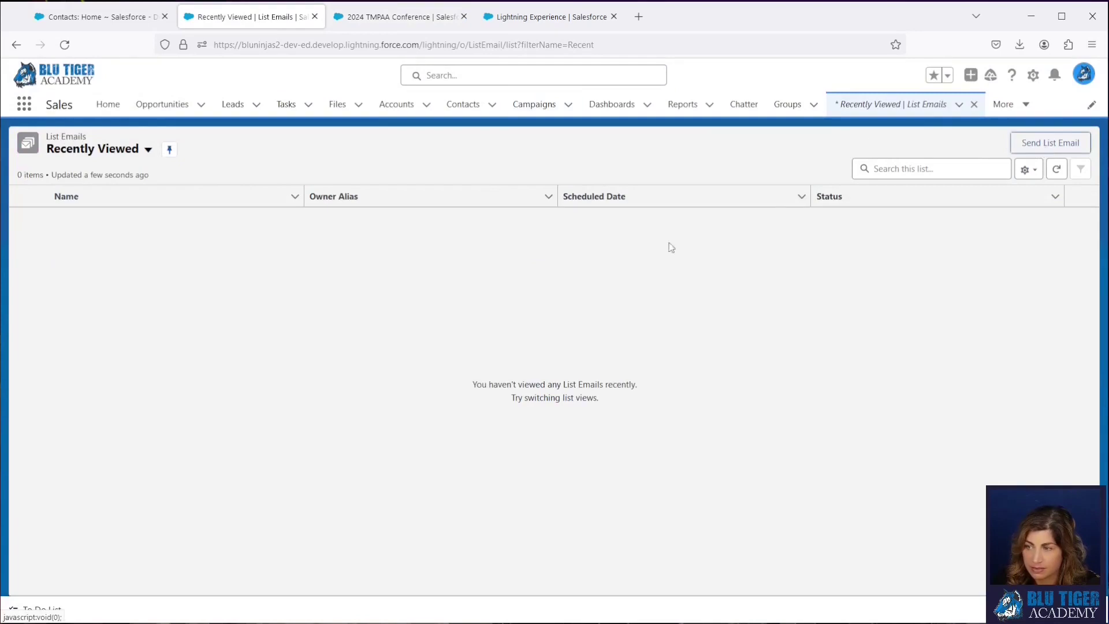
click(377, 169)
text(202)
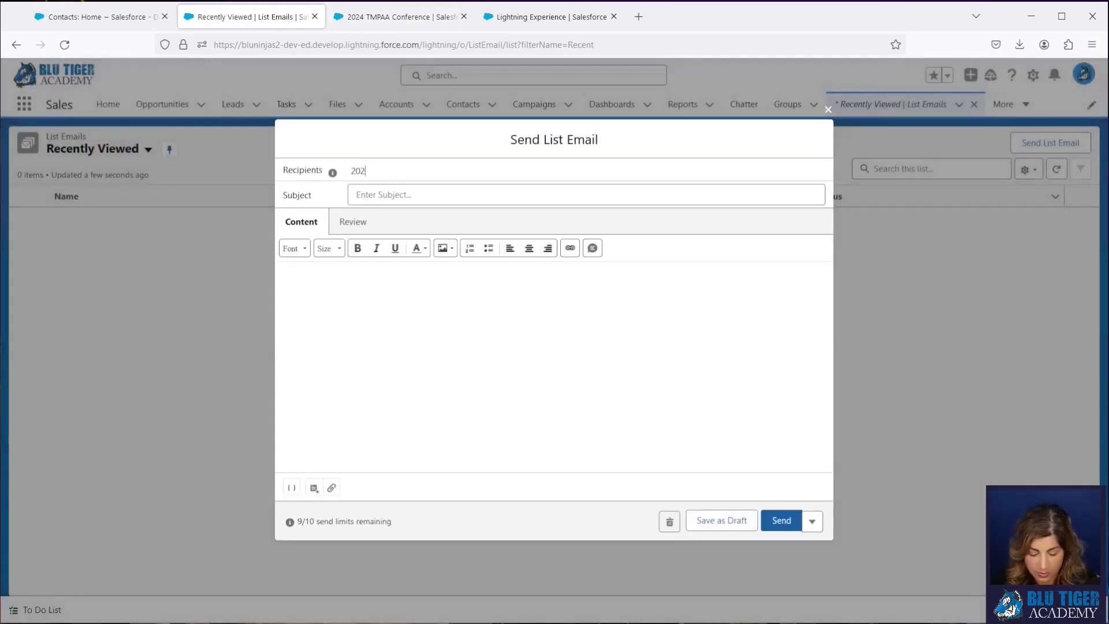
text(4 tmpaa)
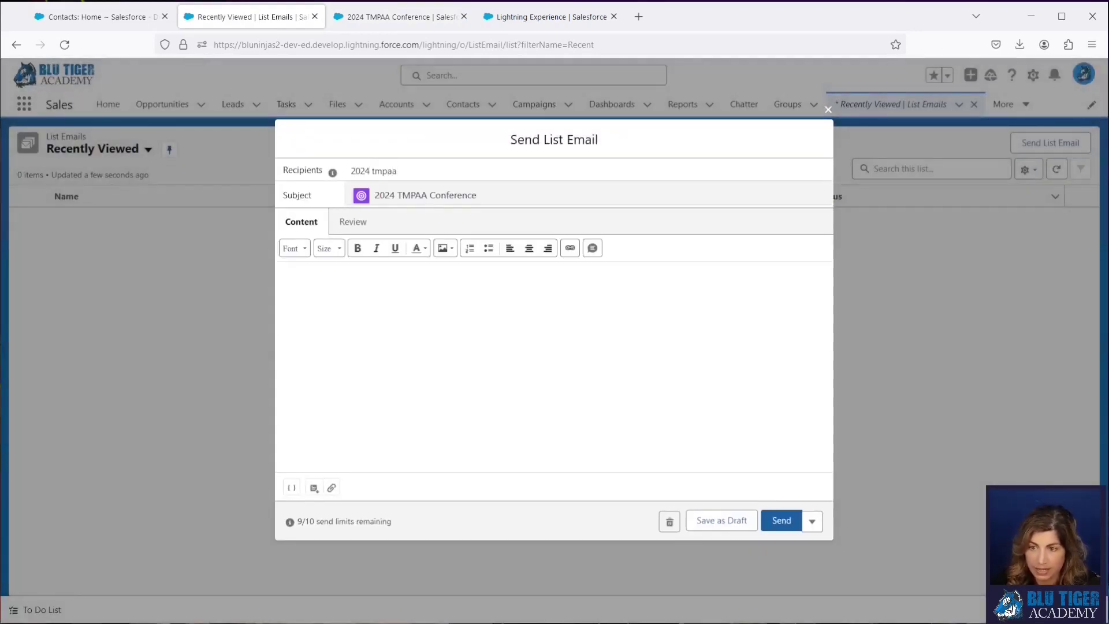
click(421, 193)
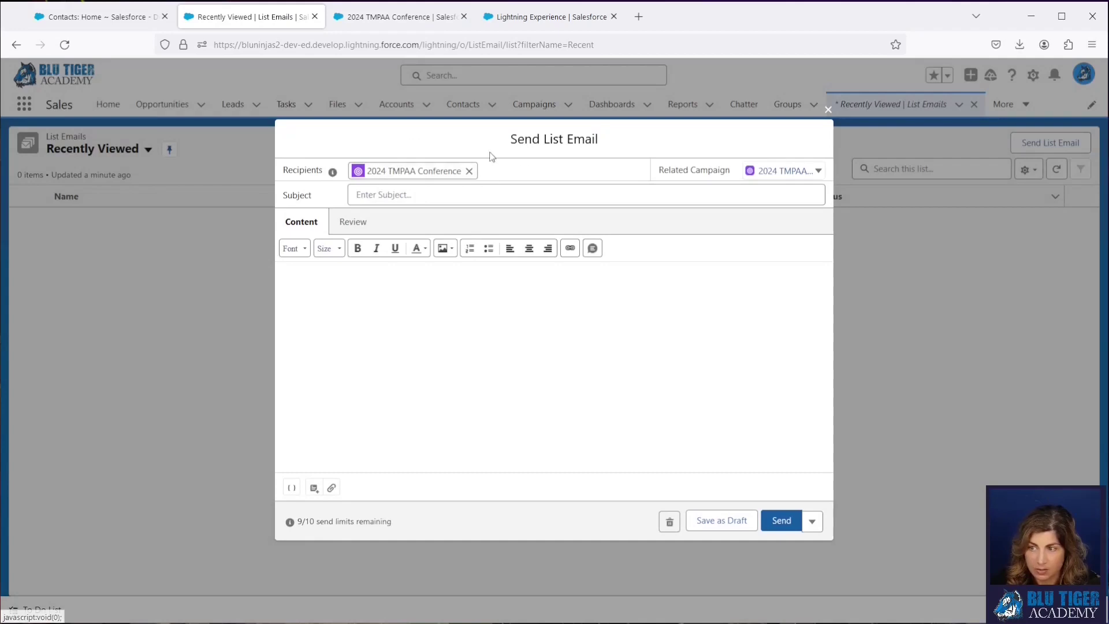
Insert the TMPAA Mid-Year Meeting Invite Lightning template and review the merged preview for the campaign's recipient.
click(314, 488)
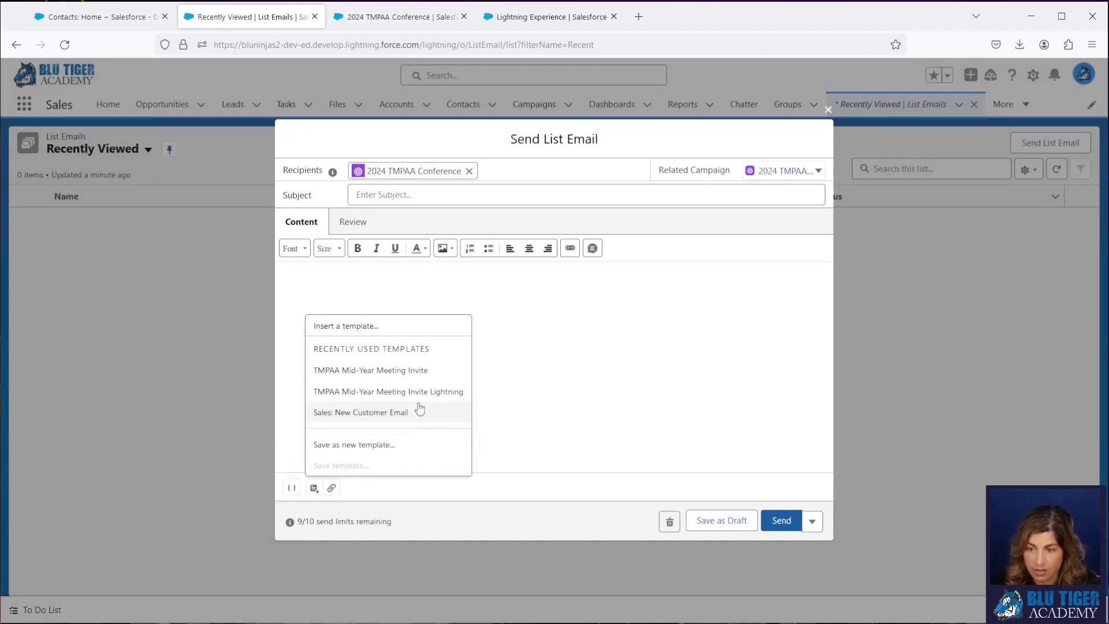
click(358, 391)
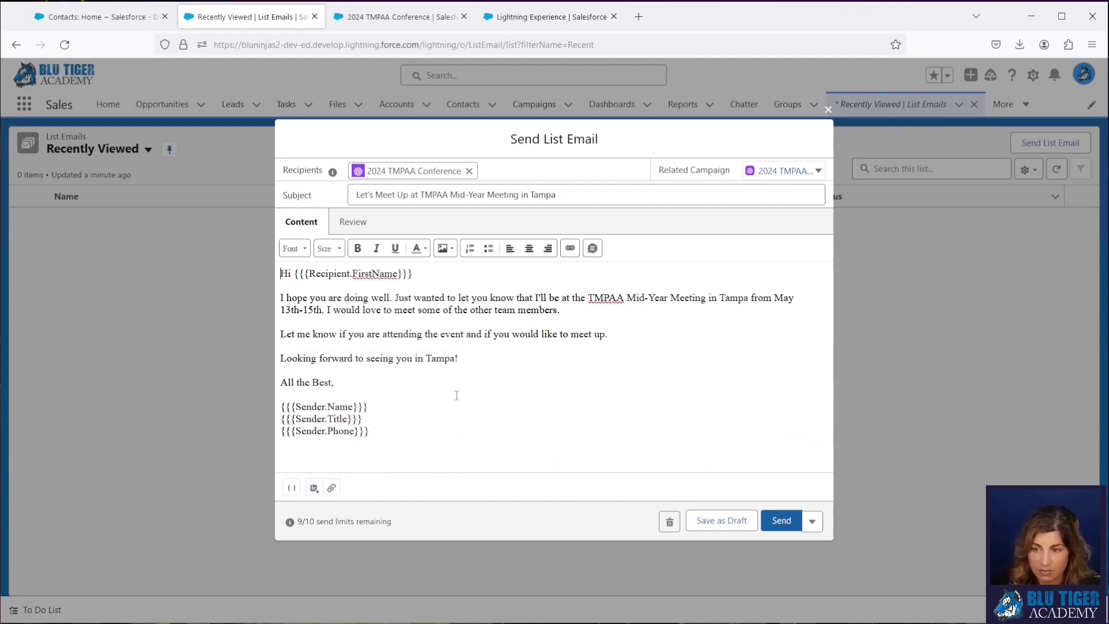
click(350, 222)
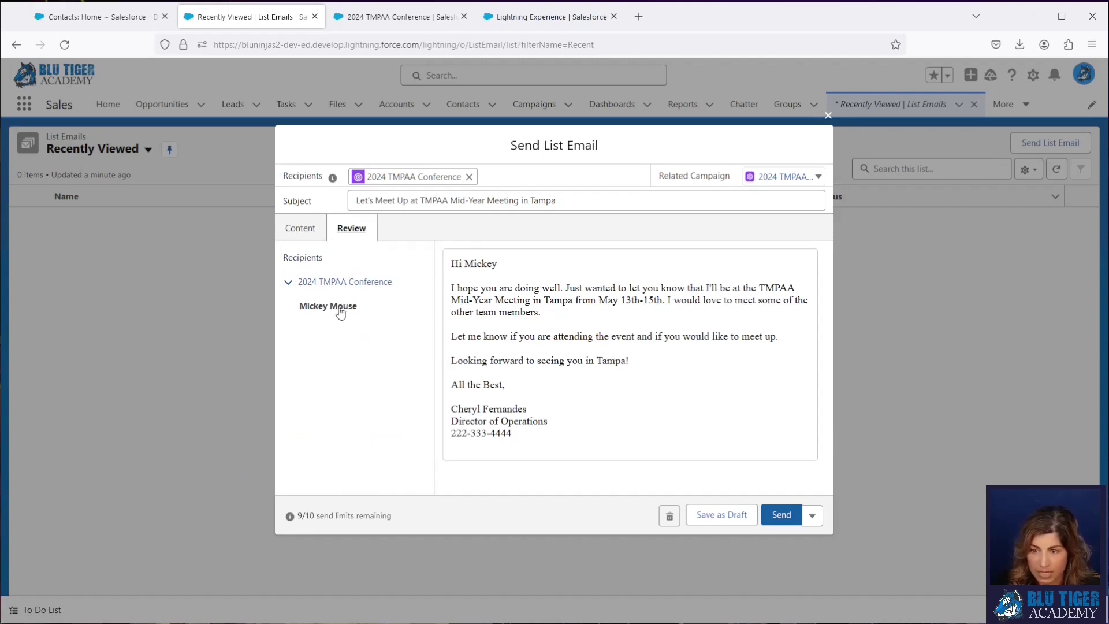
click(303, 228)
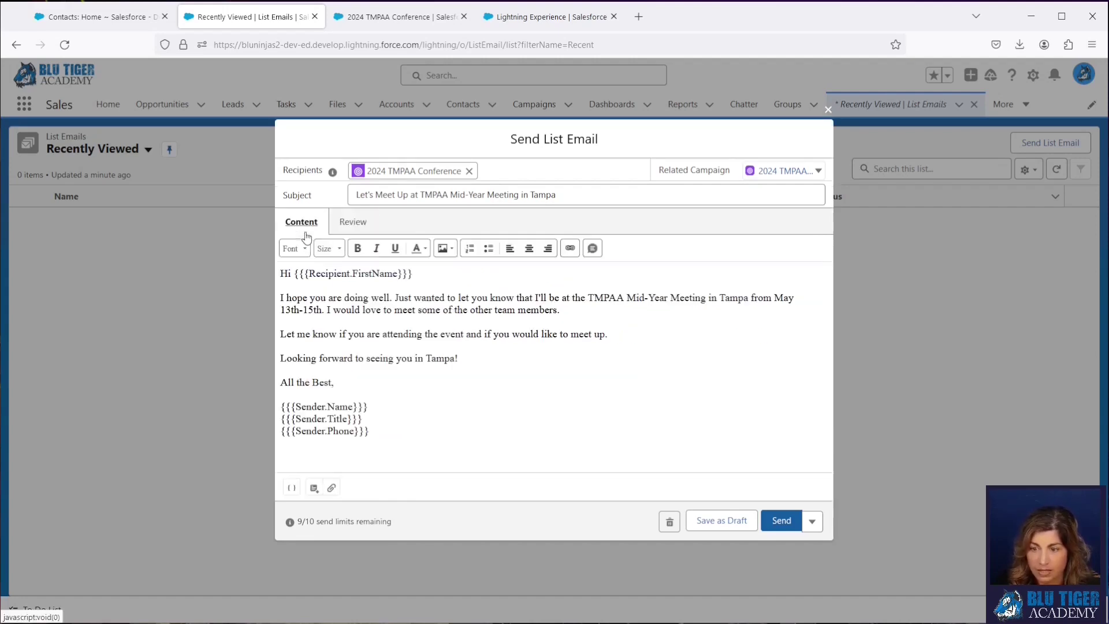
Replace the email content with the TMPAA Mid-Year Meeting Invite template and review the merged preview for the campaign's recipient.
click(315, 489)
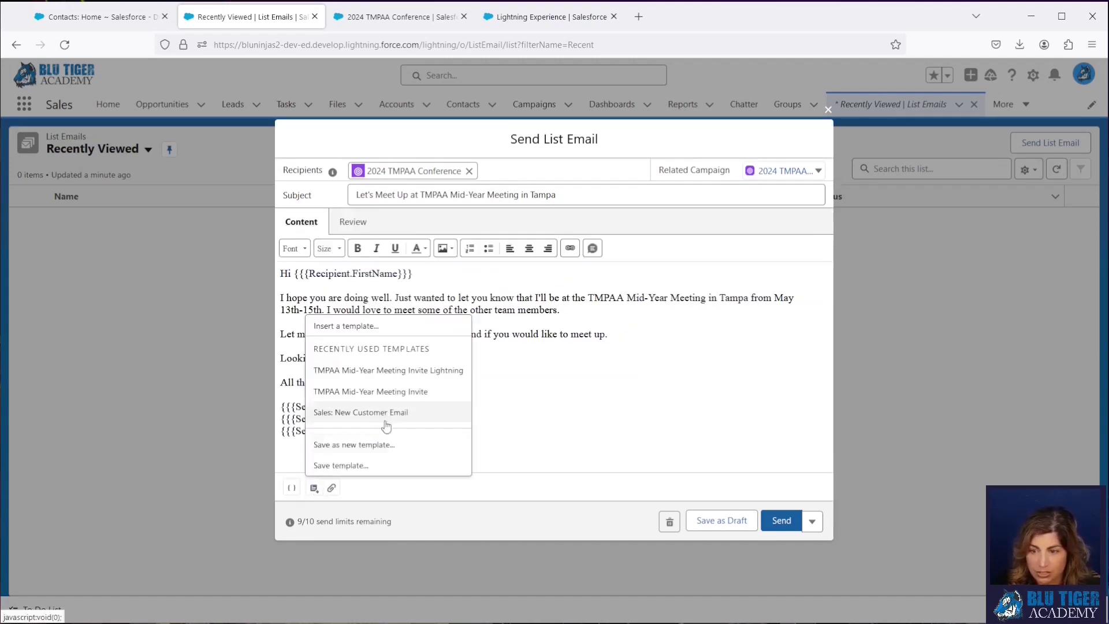
click(376, 391)
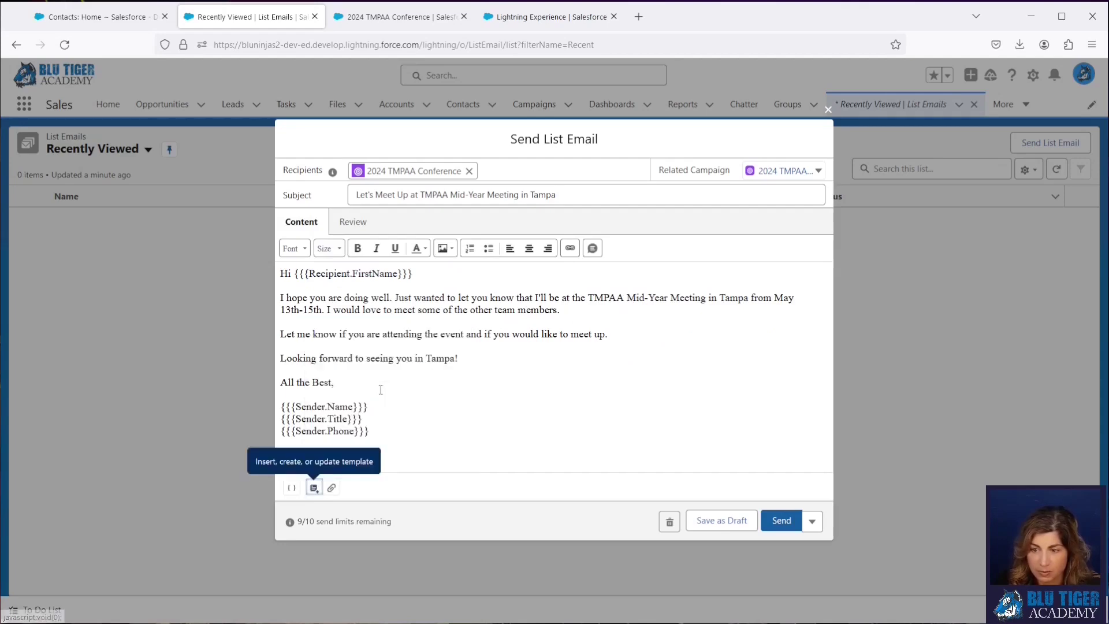
click(579, 359)
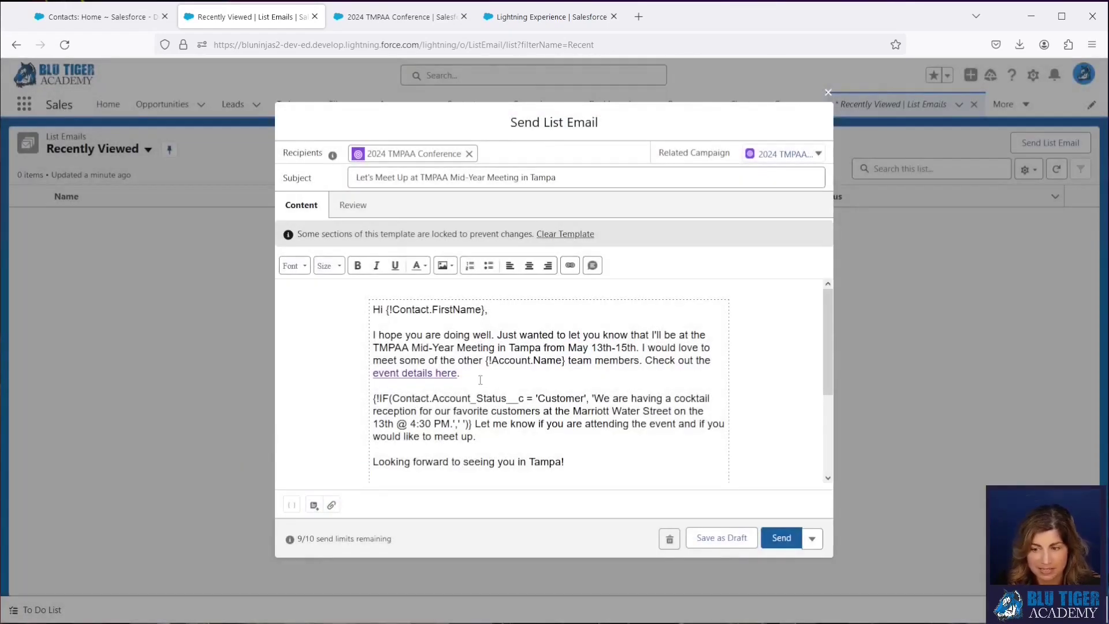
click(367, 212)
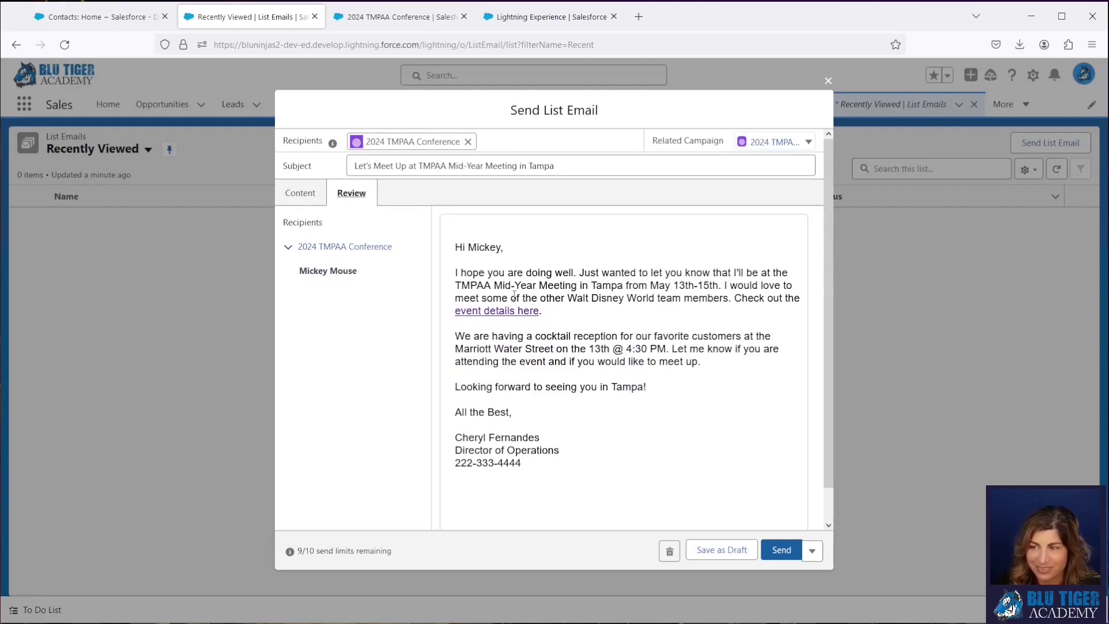
click(305, 201)
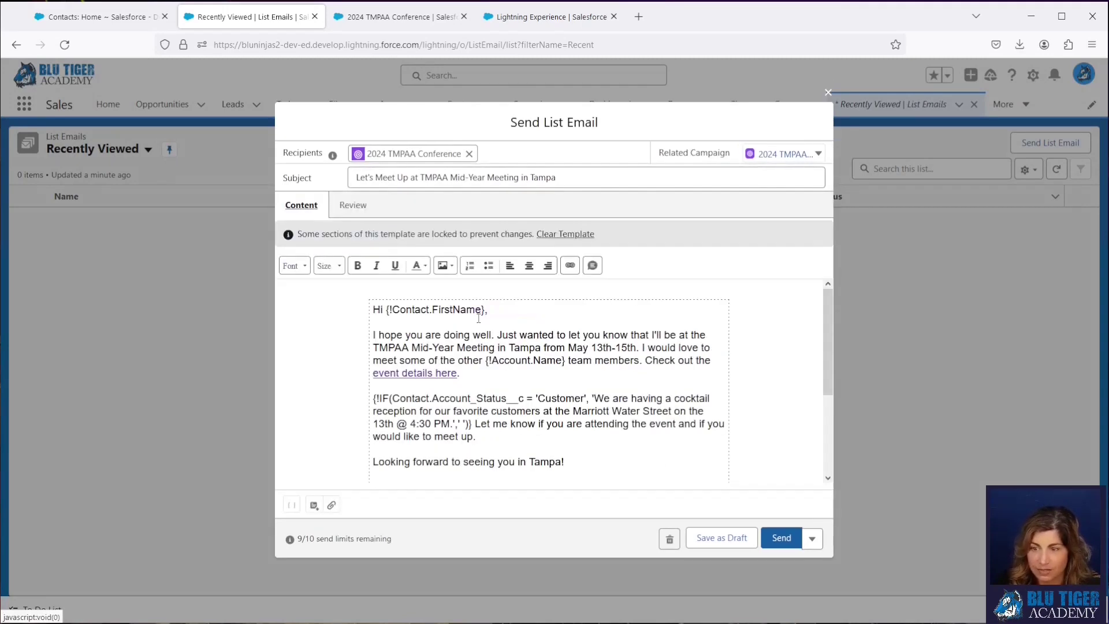
Check the option for scheduling the list email, dismiss it, and send the email to the 2024 TMPAA Conference campaign immediately.
click(813, 542)
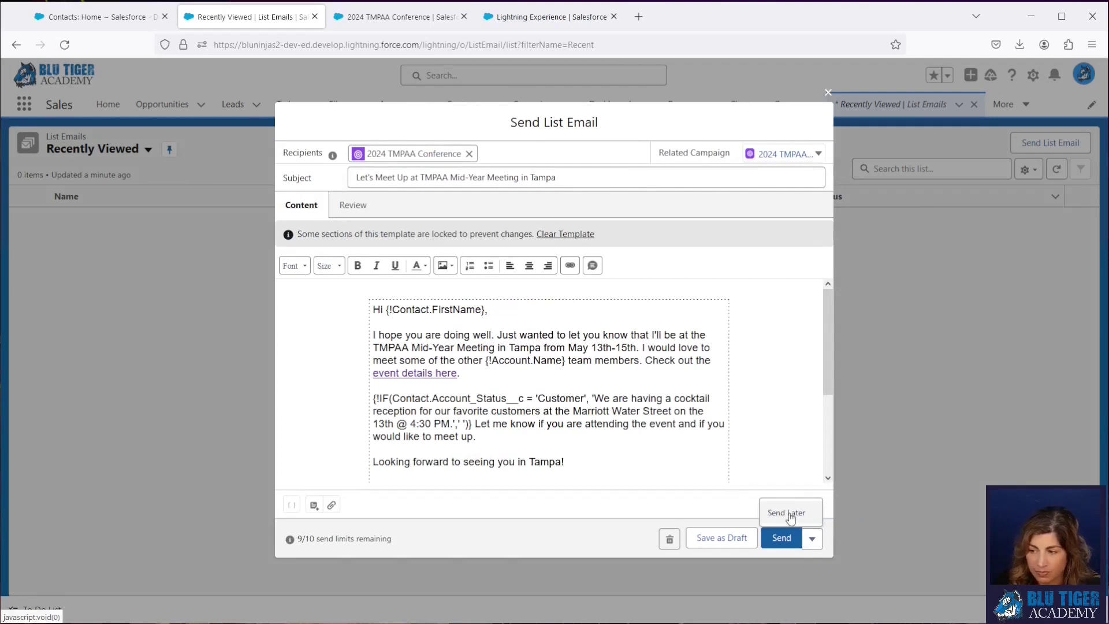
click(784, 477)
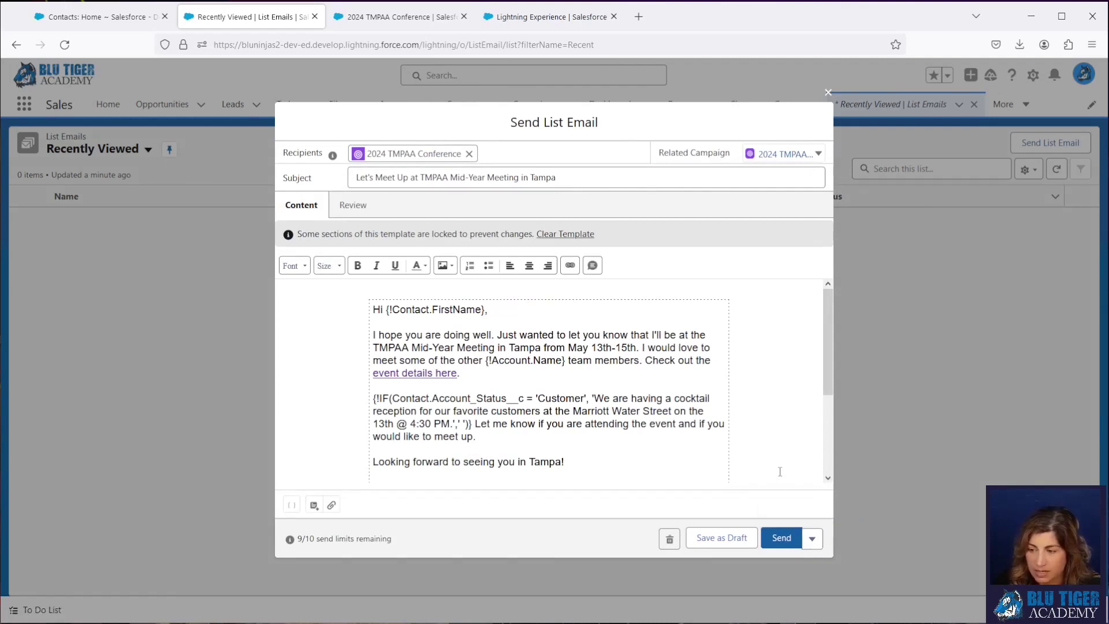
click(779, 538)
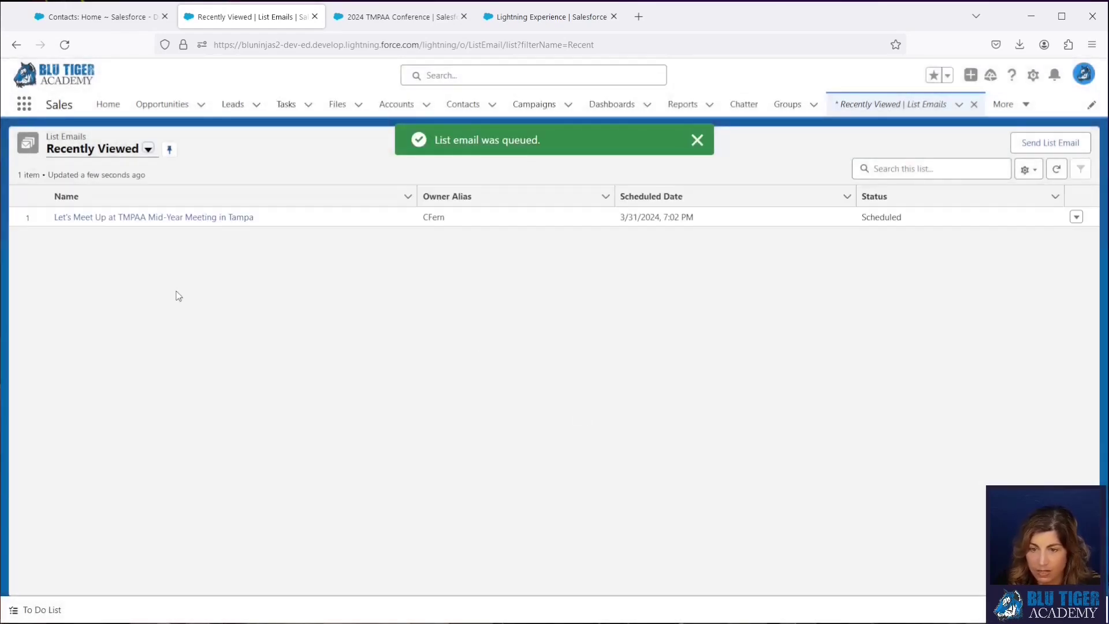
Open the newly sent list email's record and review its message preview, details, recipients and related campaign.
click(119, 219)
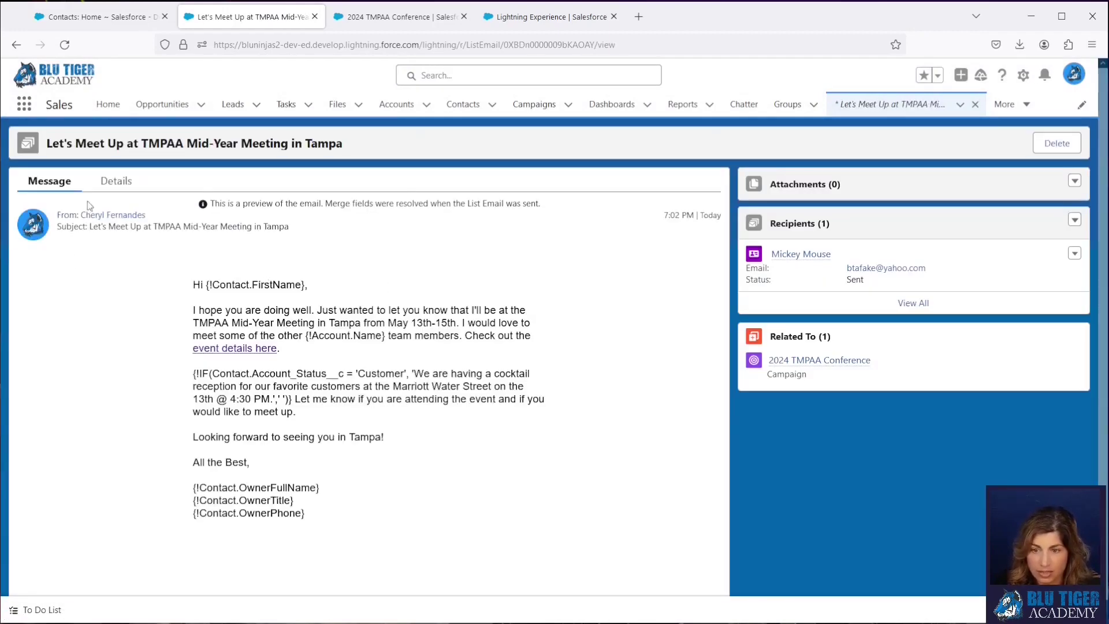
click(114, 181)
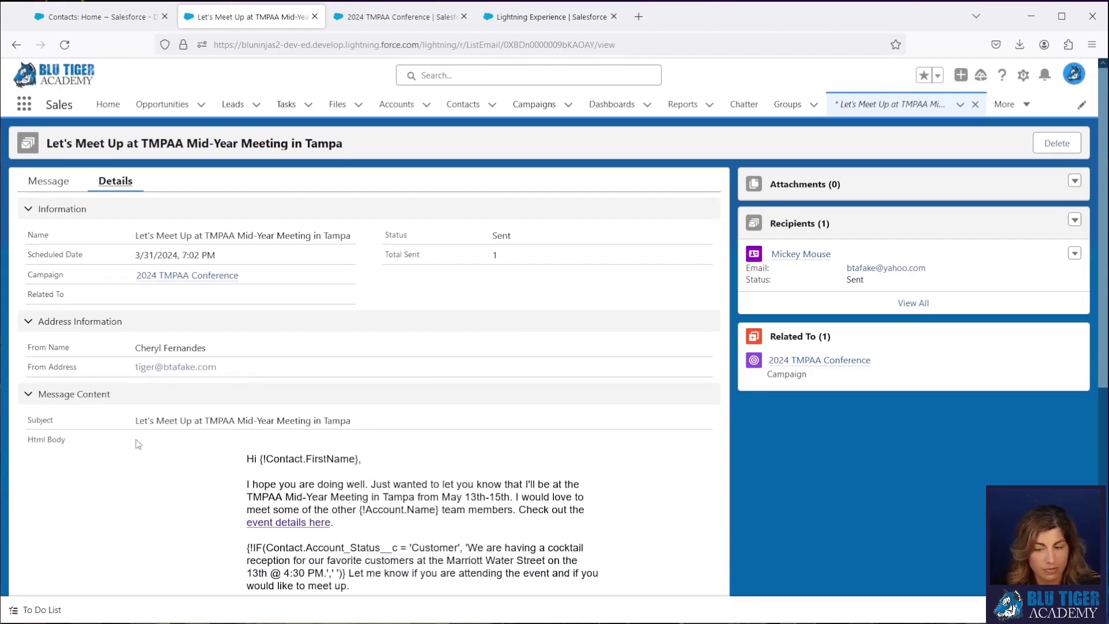
scroll(436, 481, down, 1)
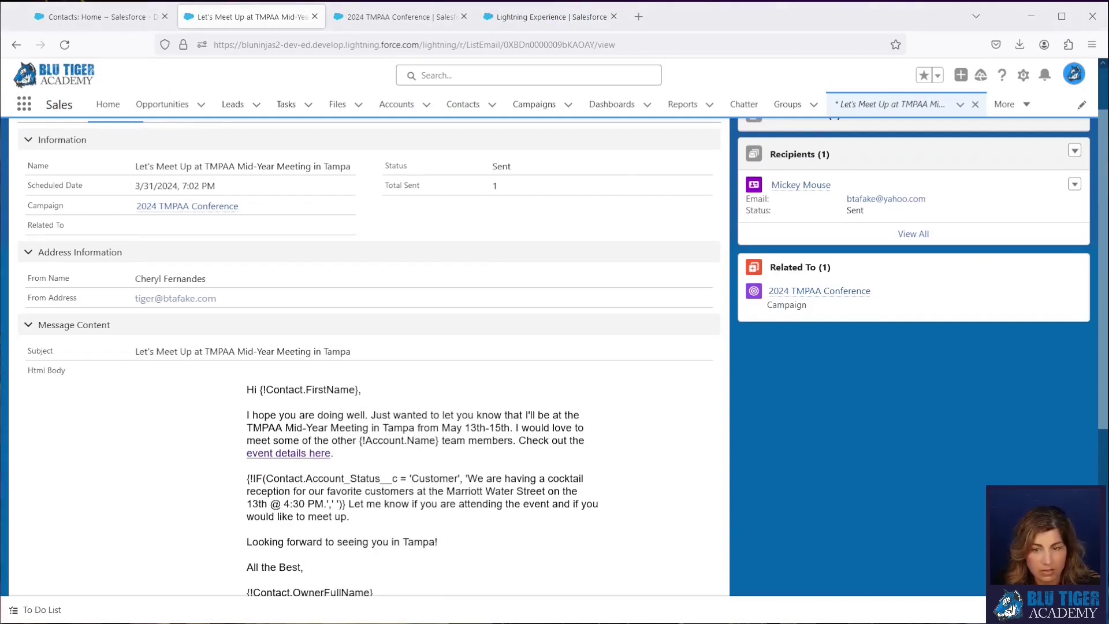
Switch to the Gmail delivery notification, copy its list email link, and open it in the browser tab showing the campaign.
key(alt+Tab)
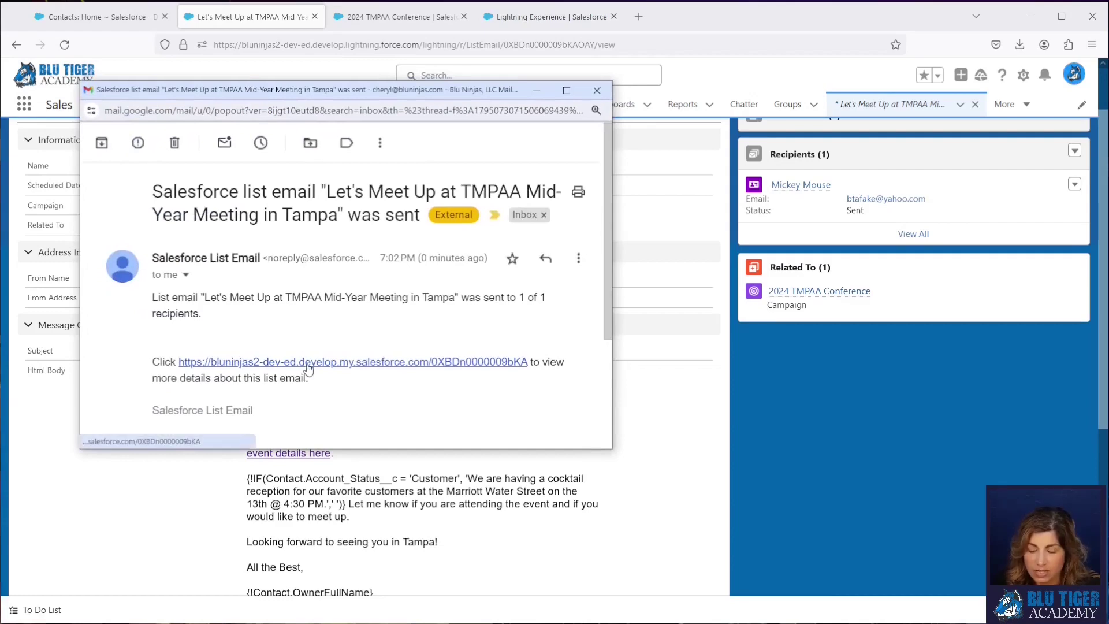
right_click(308, 368)
click(347, 456)
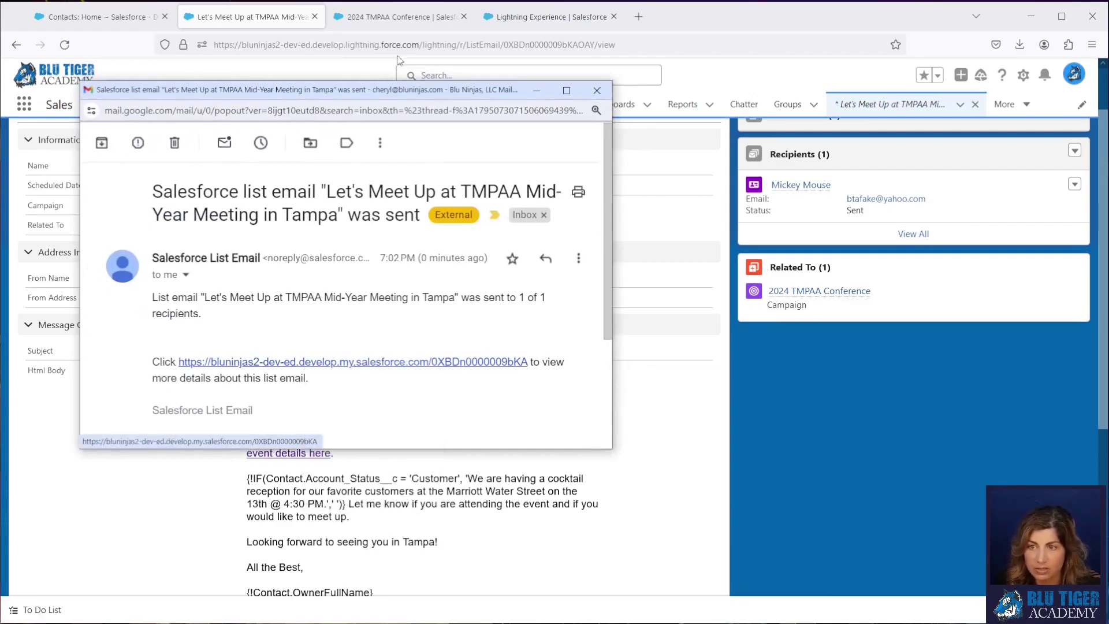
click(397, 20)
click(361, 45)
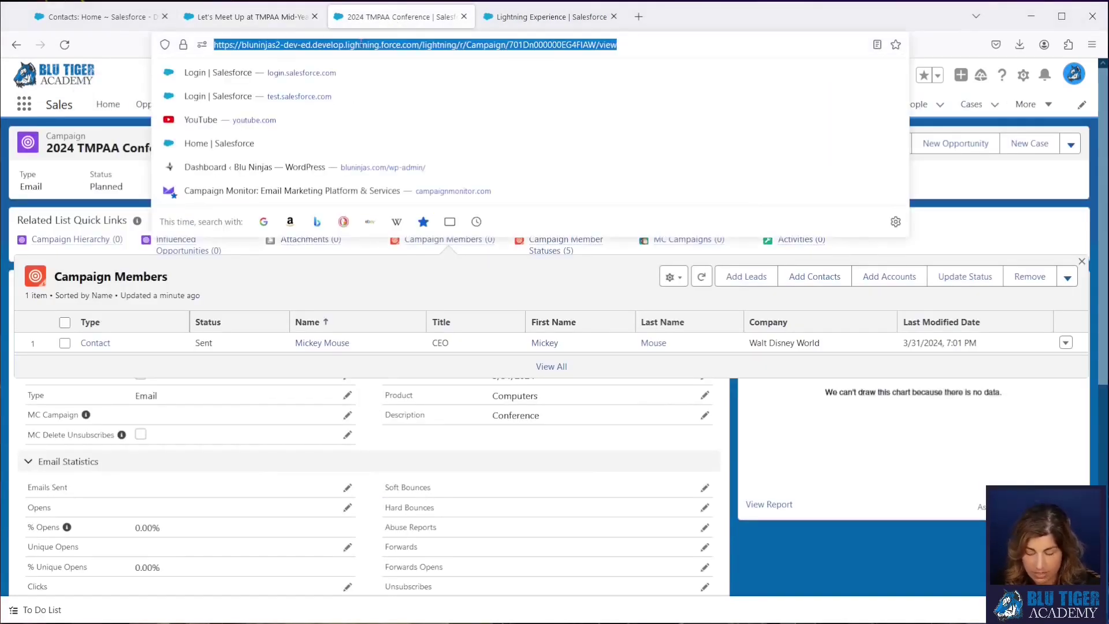
key(ctrl+v)
key(Return)
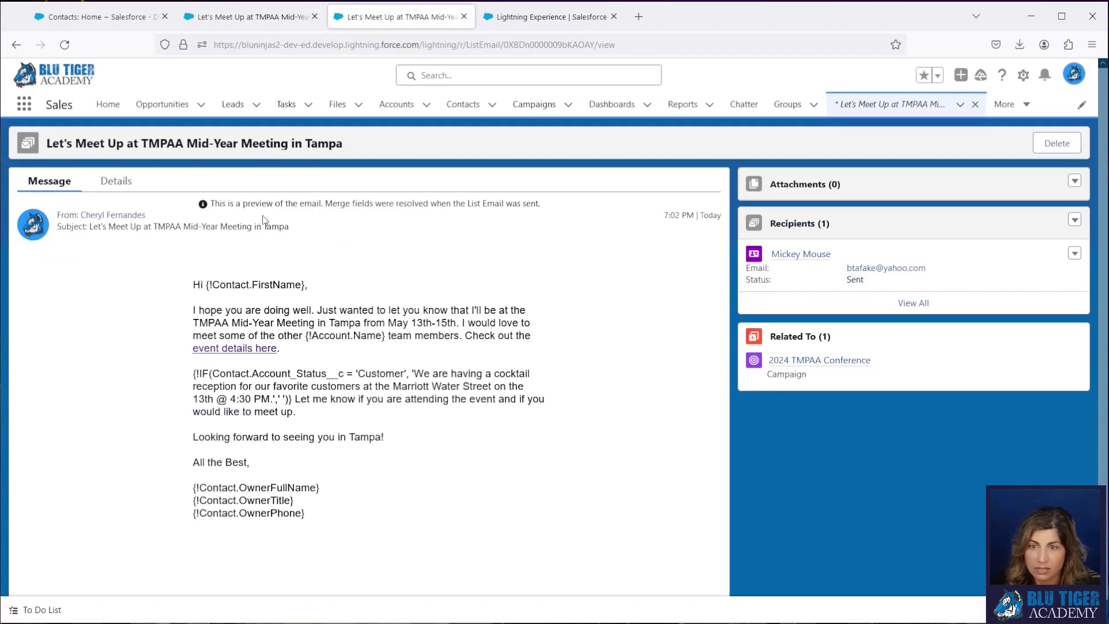
Open the Walt Disney World contact's record in Lightning and examine its activity timeline for the logged emails.
click(248, 17)
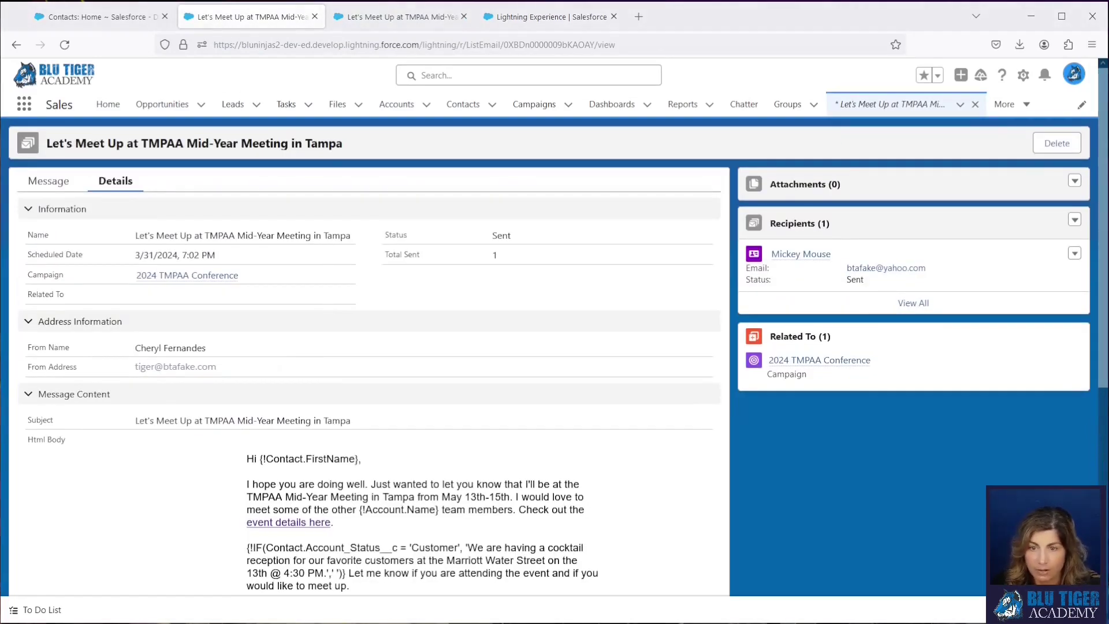
click(107, 21)
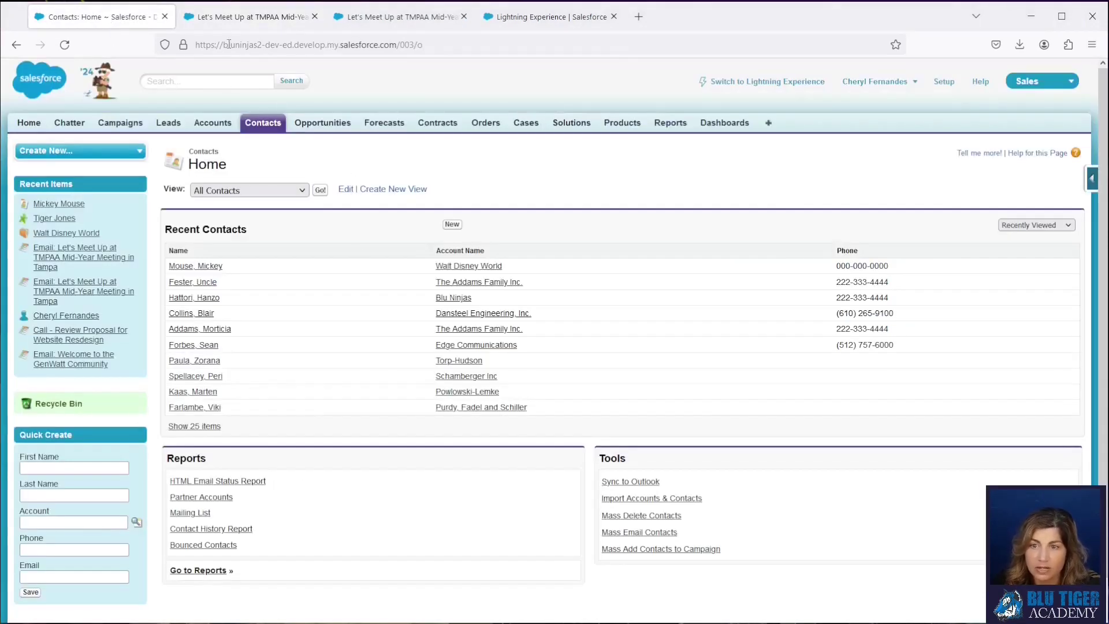
click(229, 26)
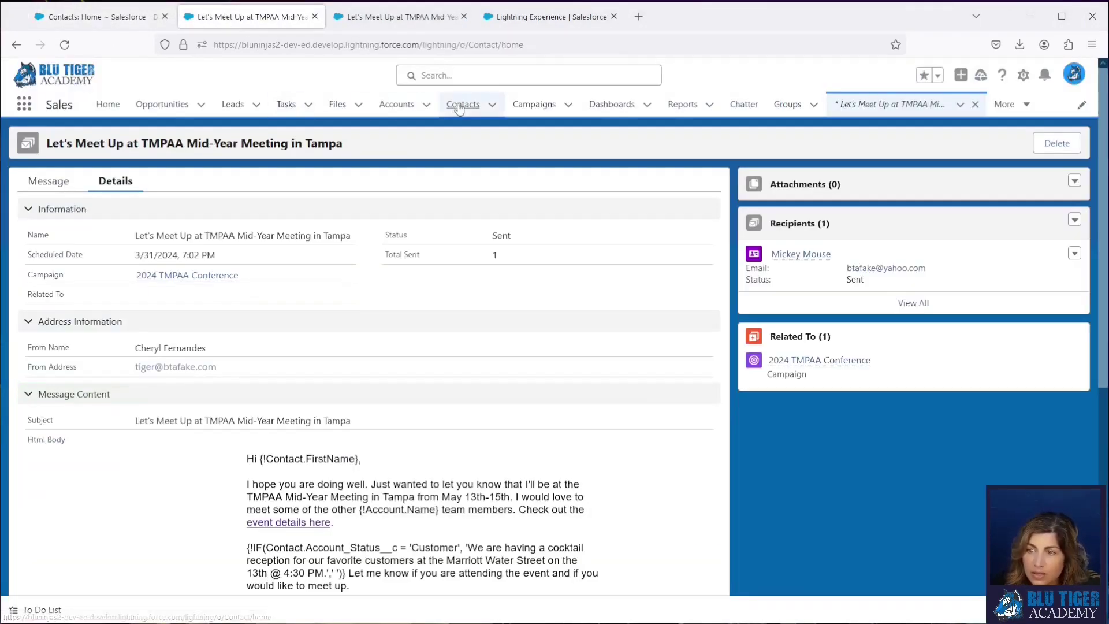
click(462, 104)
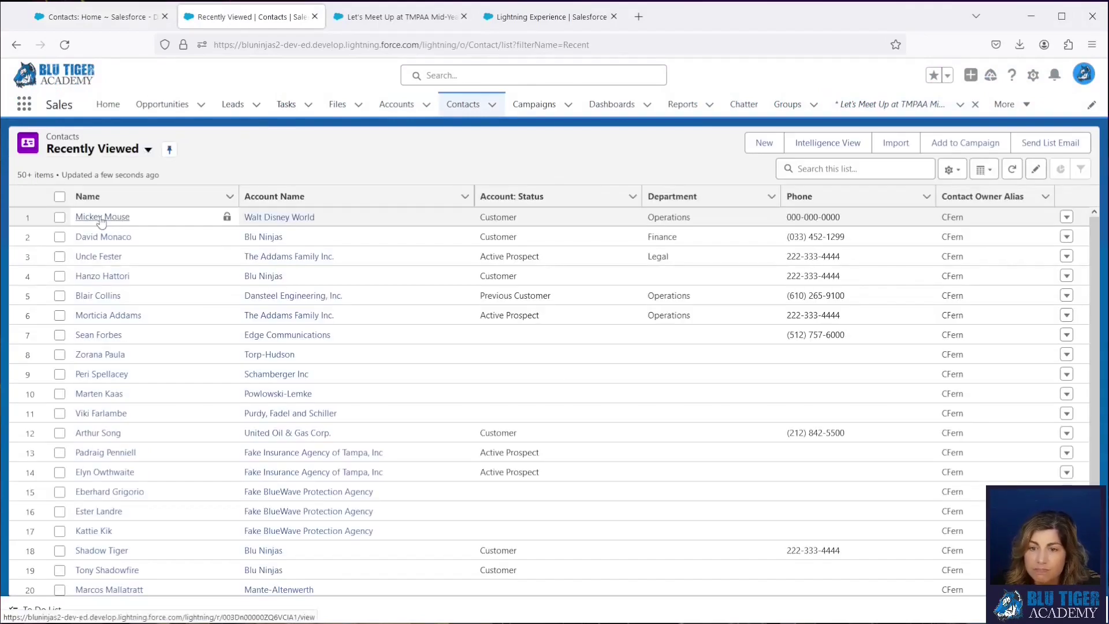
click(113, 216)
scroll(510, 304, down, 5)
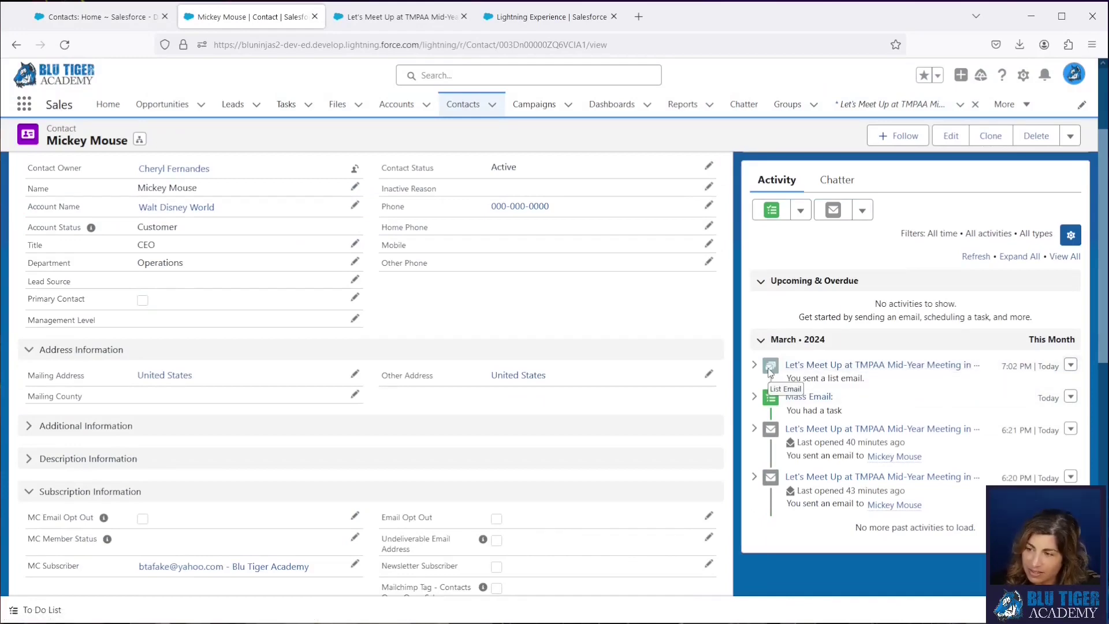
Open the list email logged on the contact's timeline and examine its message body and details.
click(821, 365)
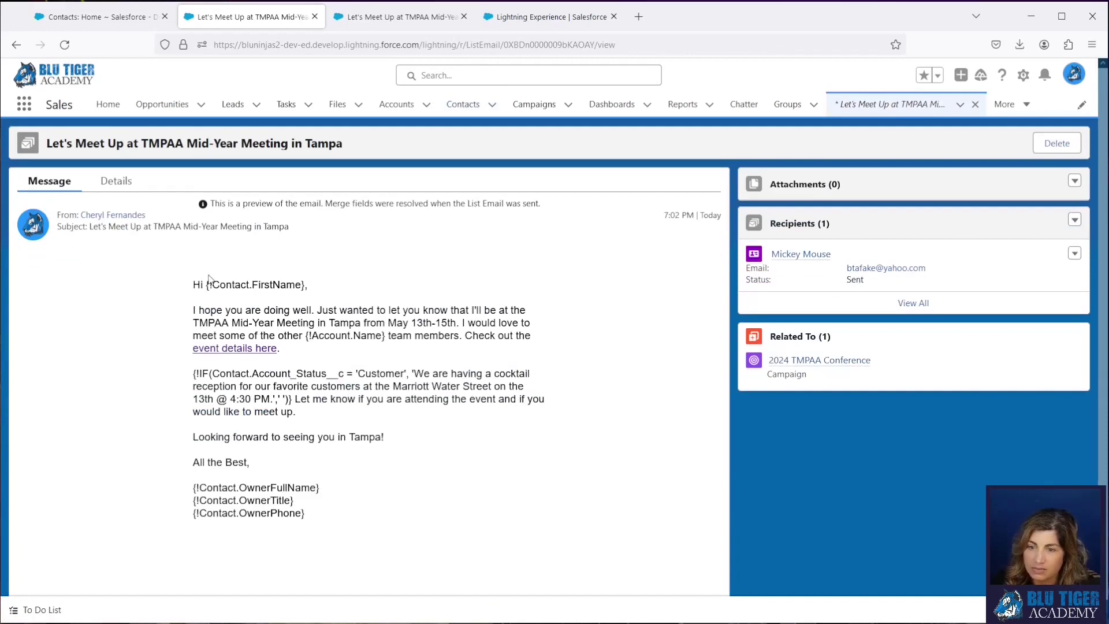
drag(197, 283, 379, 513)
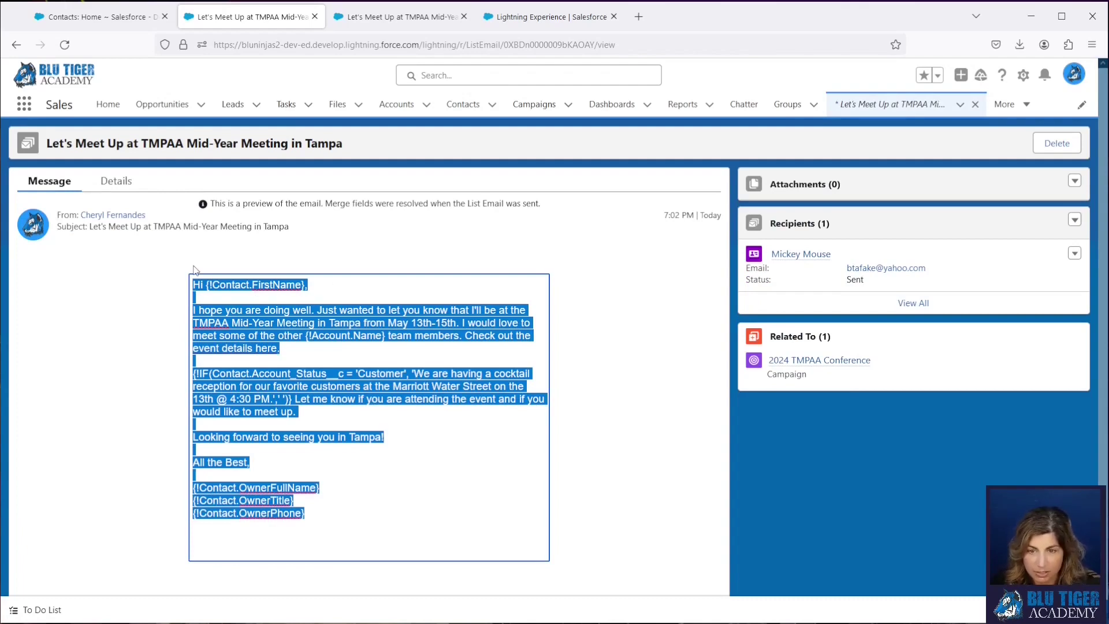
click(336, 398)
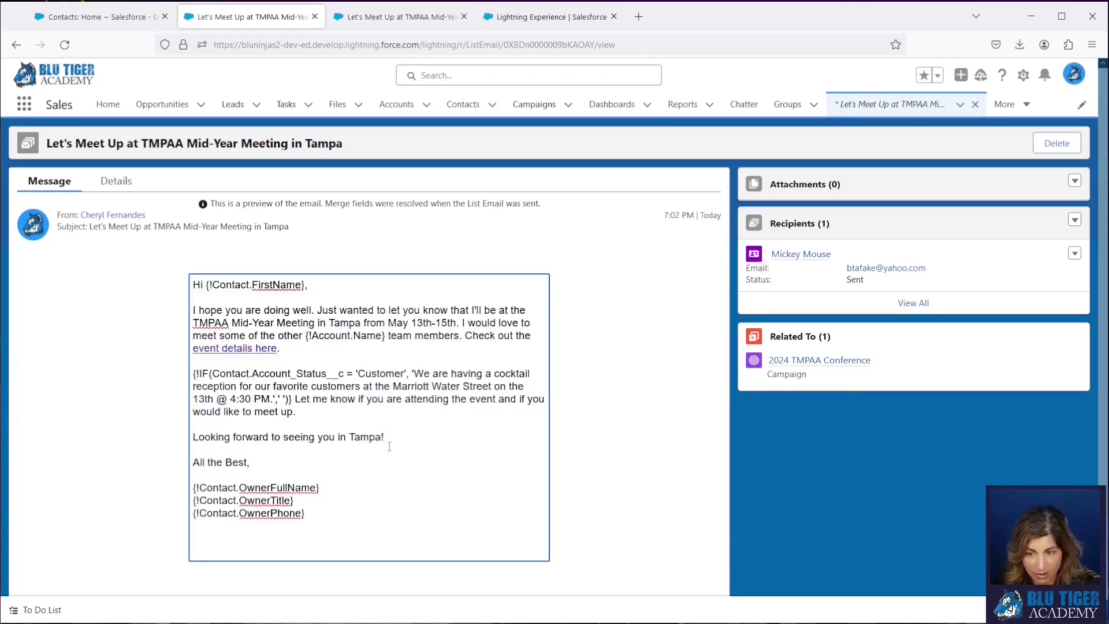
click(113, 180)
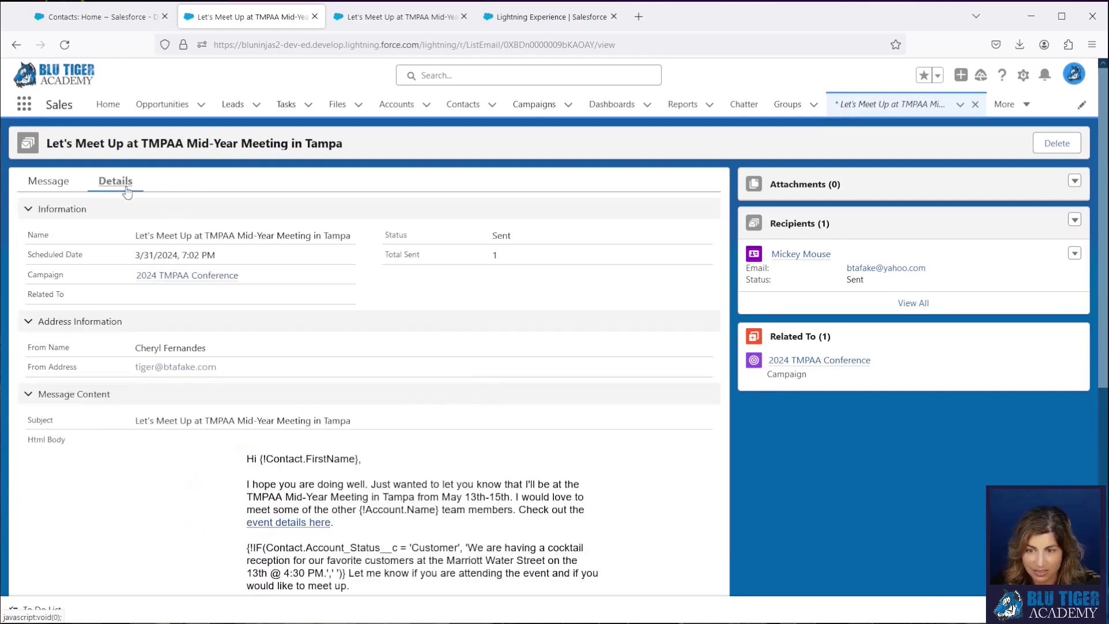
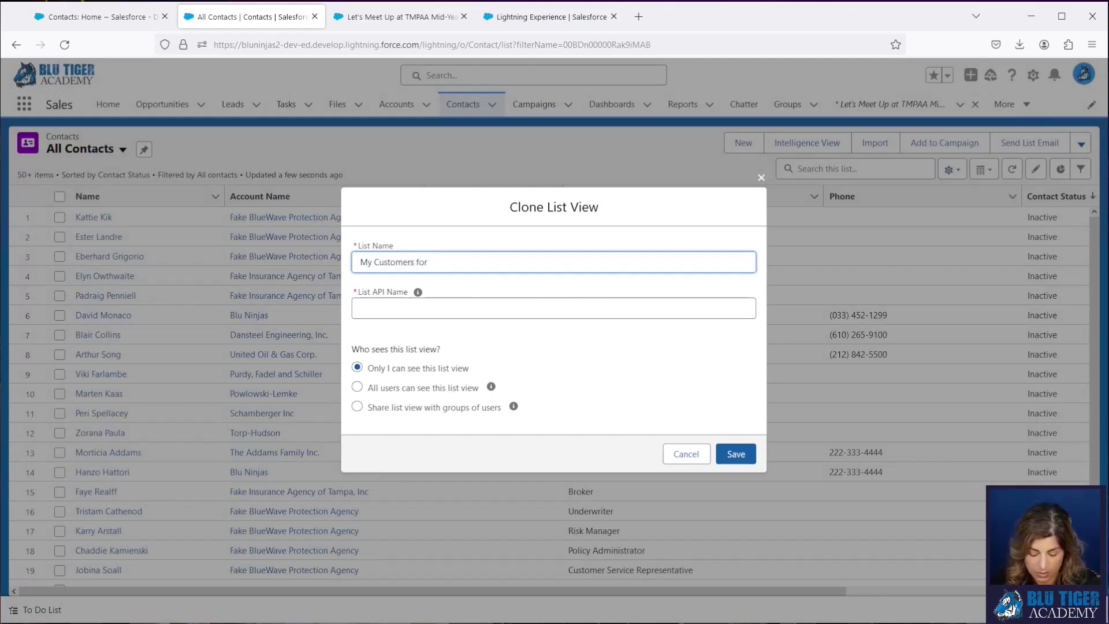
Name the cloned contact list view "My Customers for TMPAA", keep it visible only to its owner, and save it.
text(AA)
key(Tab)
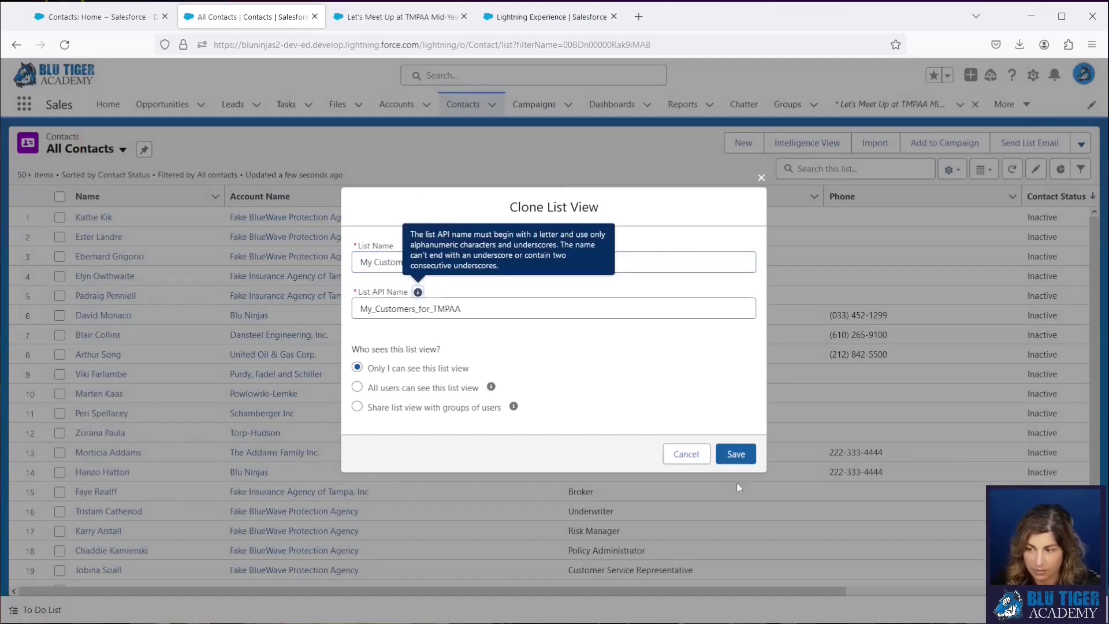
click(735, 454)
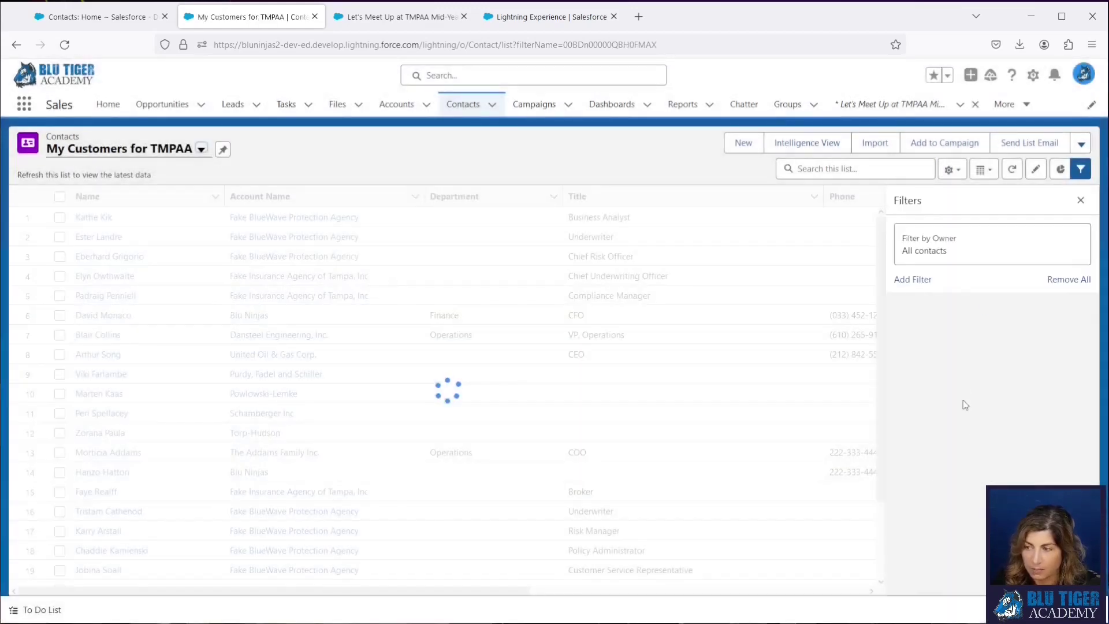
Add a list view filter for Account: Status equals Customer, Previous Customer.
click(912, 279)
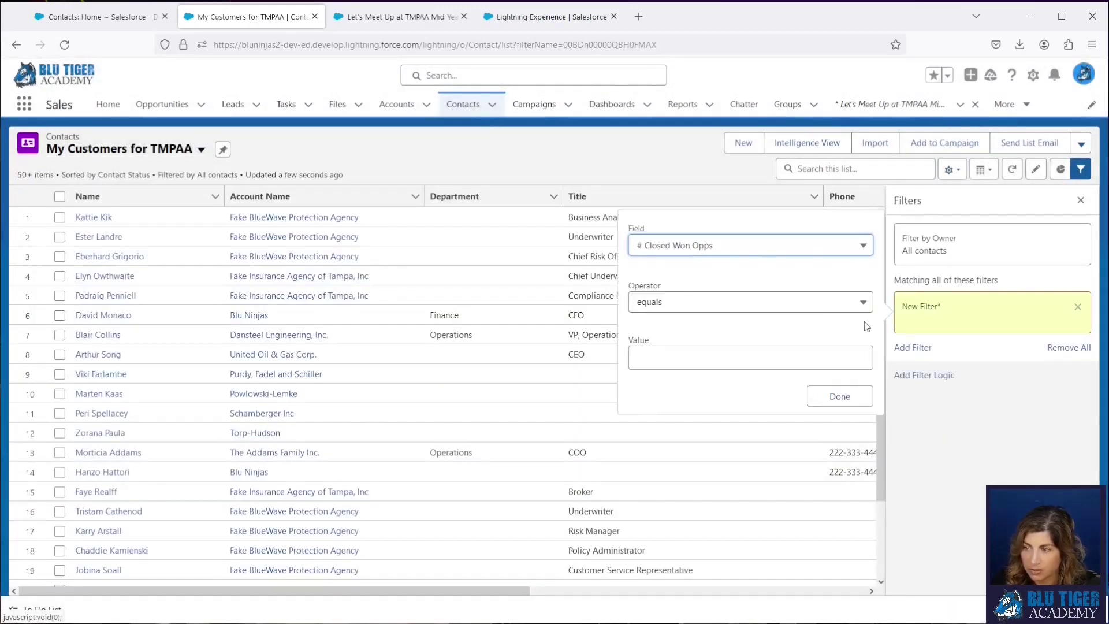
click(687, 247)
scroll(721, 412, down, 10)
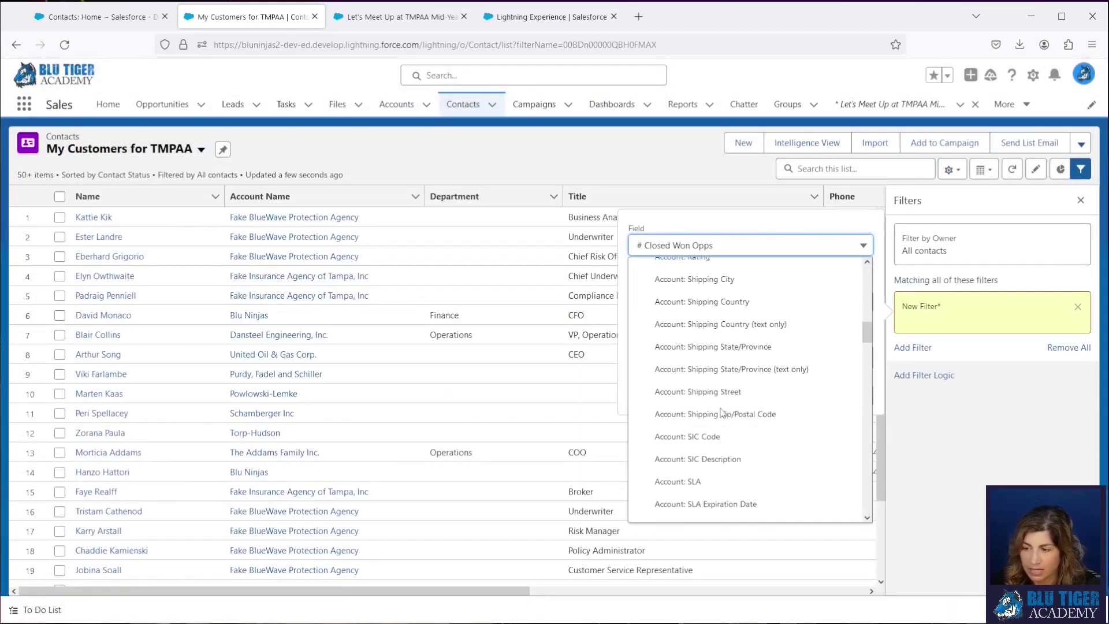
scroll(721, 413, down, 3)
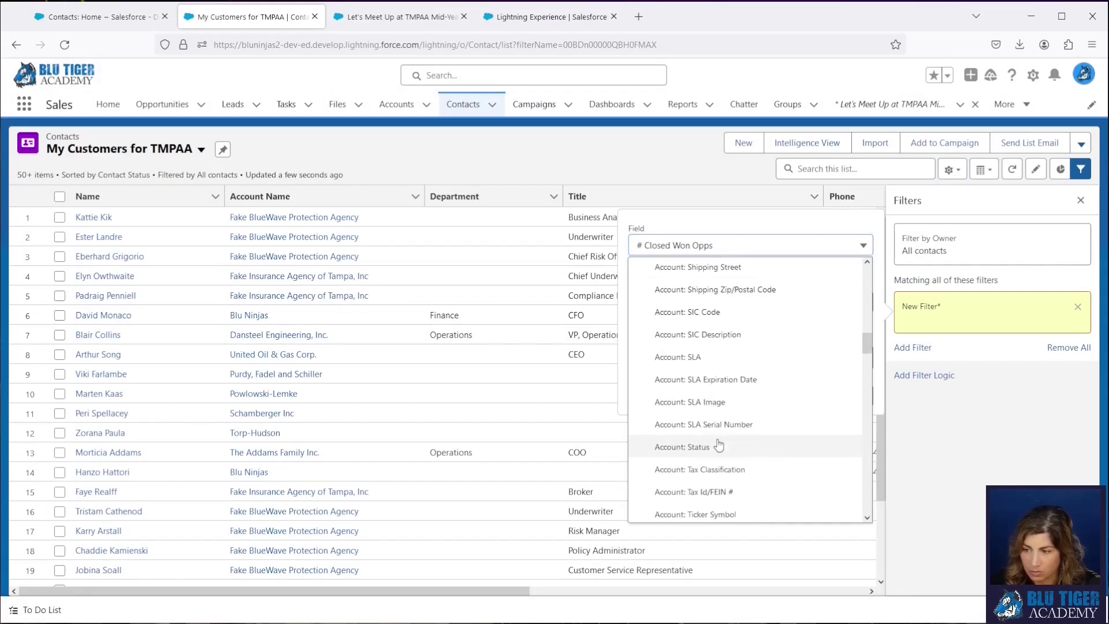
click(682, 447)
click(693, 356)
click(681, 351)
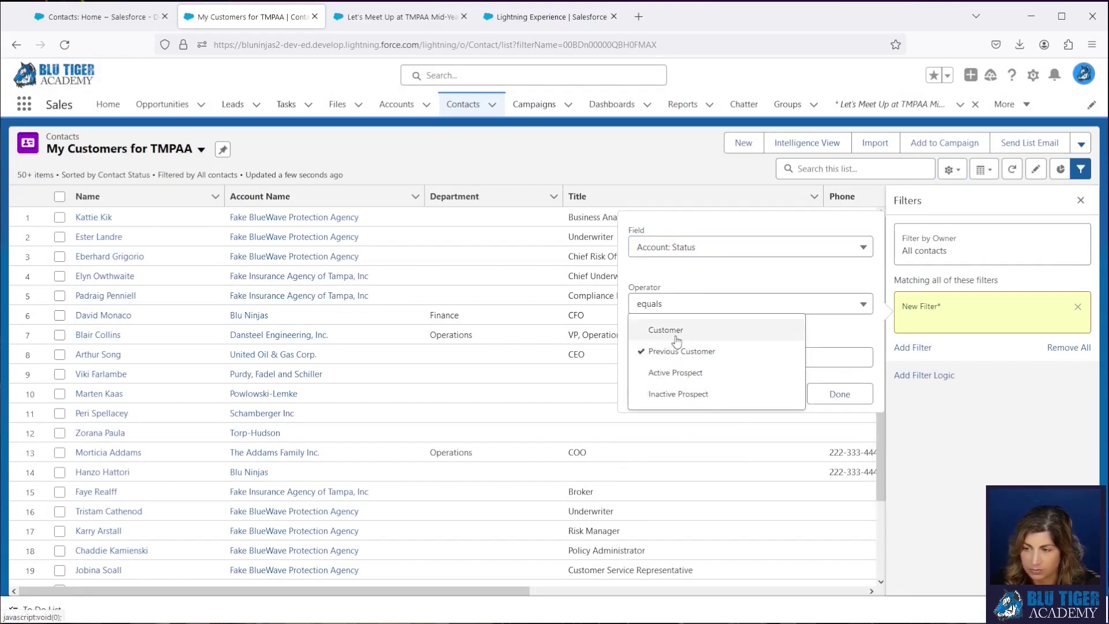
click(673, 332)
click(832, 394)
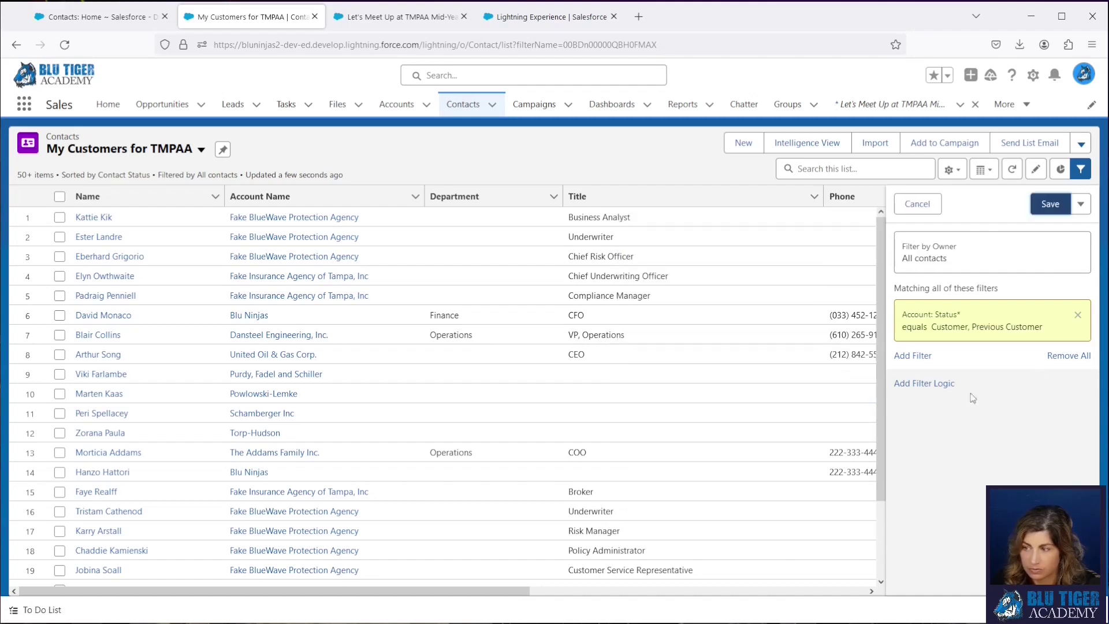
Add a list view filter for Contact Status equals Active, save the list view, and close its filters.
click(913, 355)
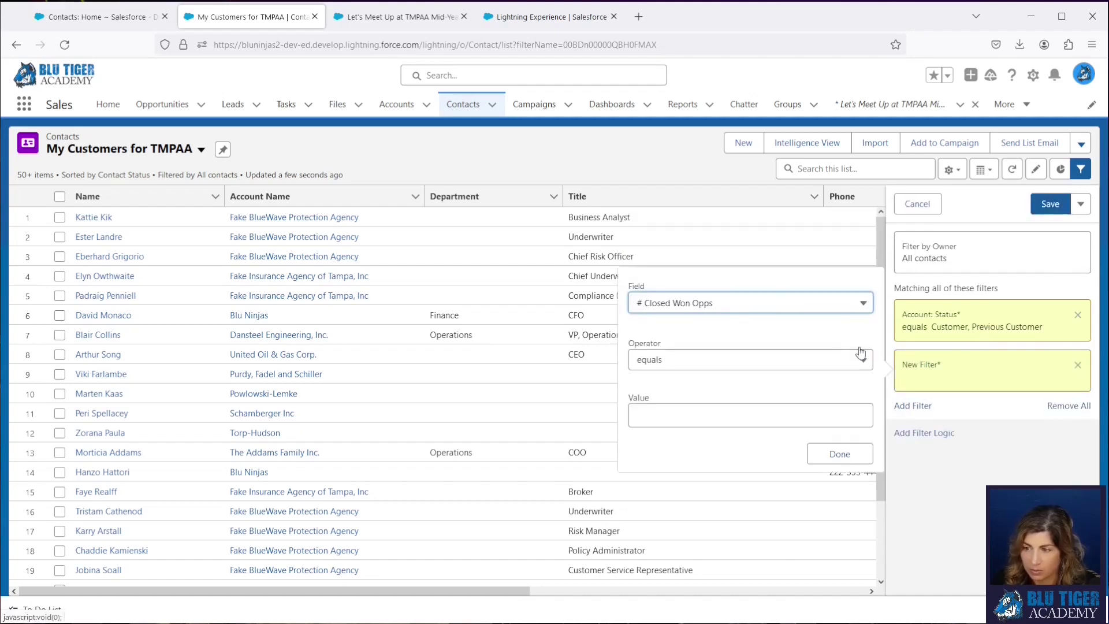
click(719, 305)
scroll(728, 382, down, 15)
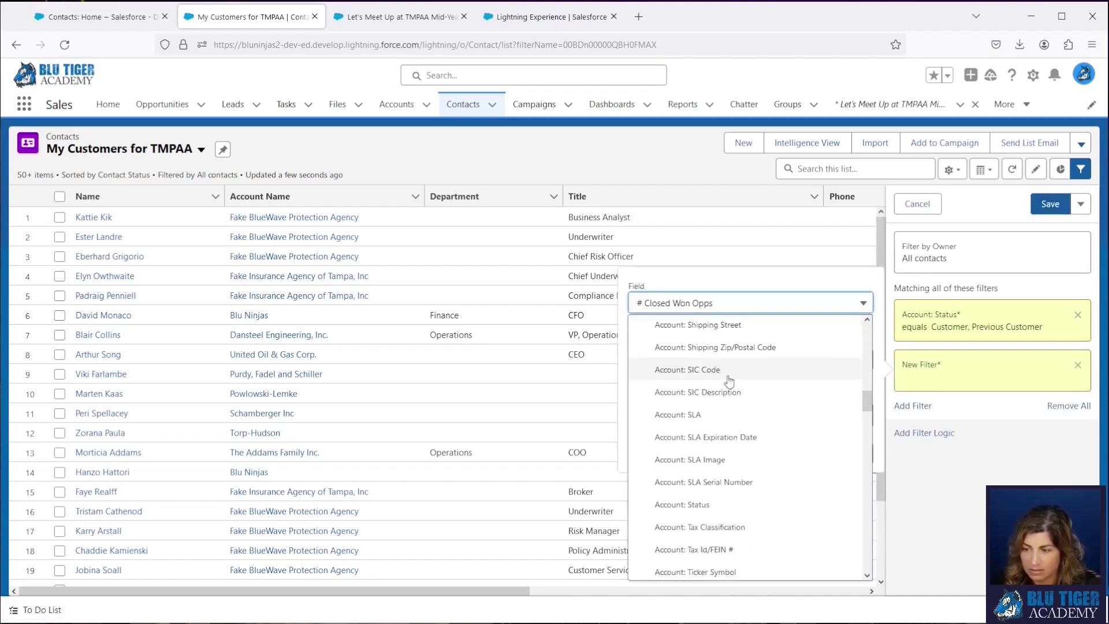
scroll(729, 382, down, 10)
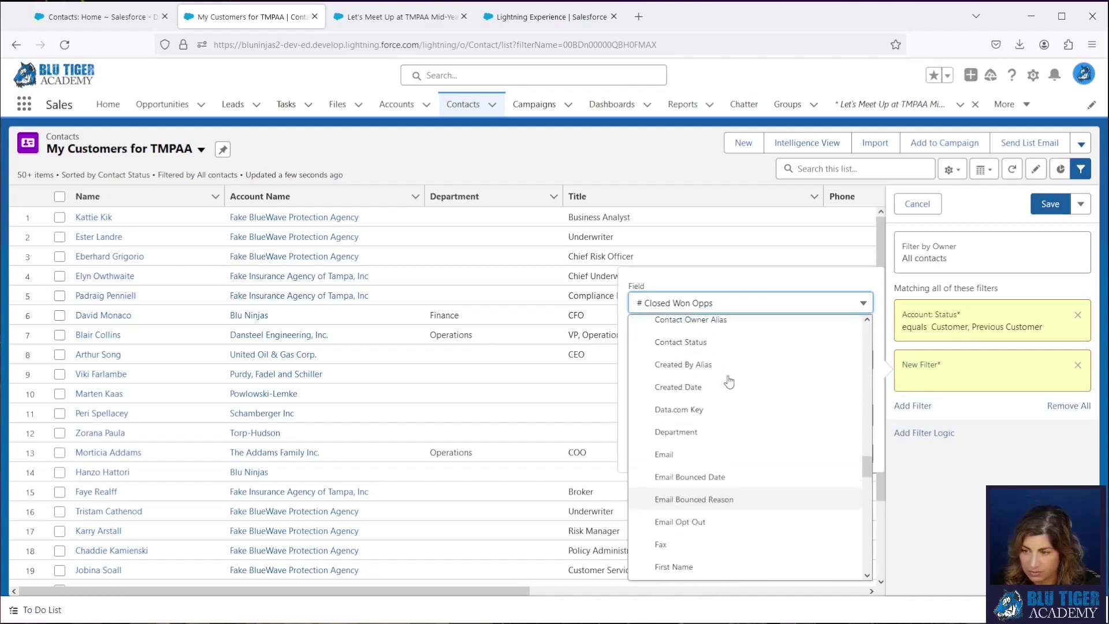
scroll(726, 383, up, 2)
click(719, 404)
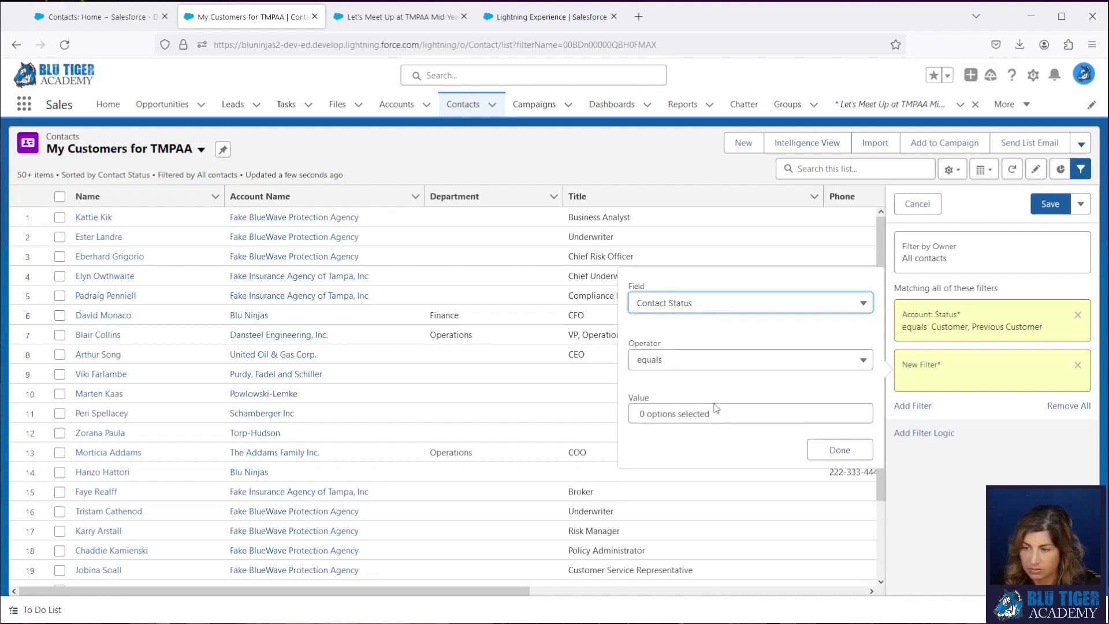
click(715, 412)
click(726, 430)
click(731, 391)
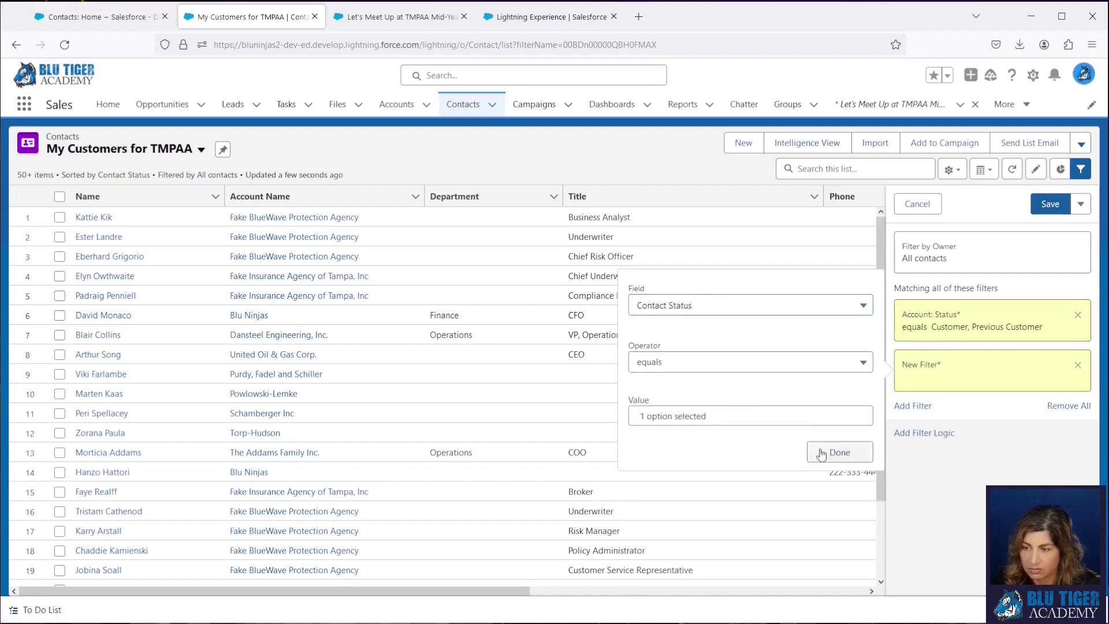
click(822, 454)
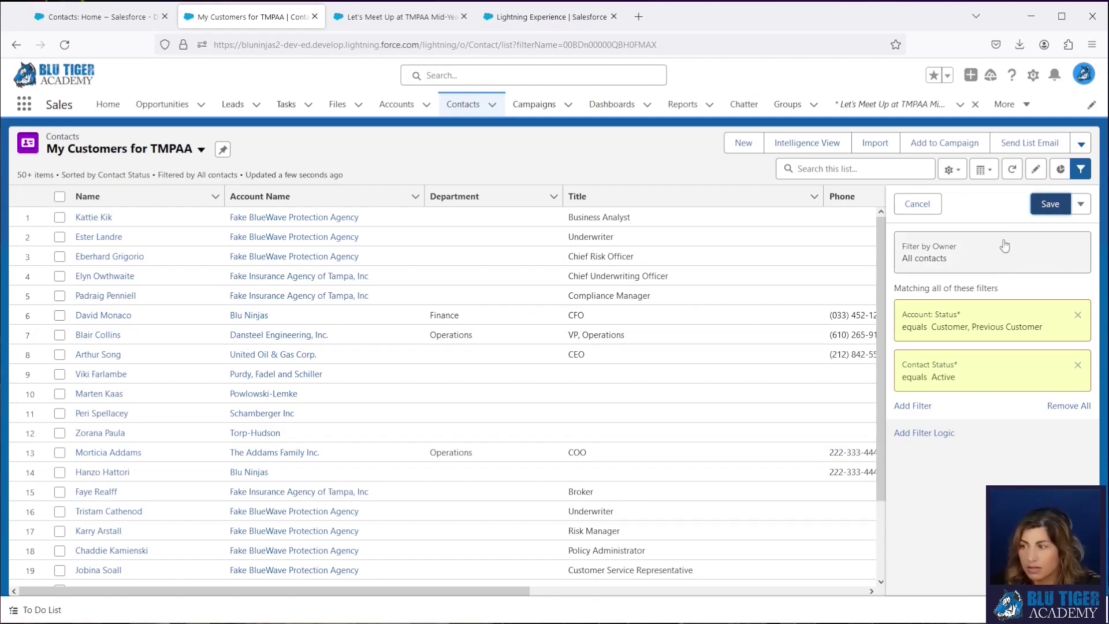
click(1049, 205)
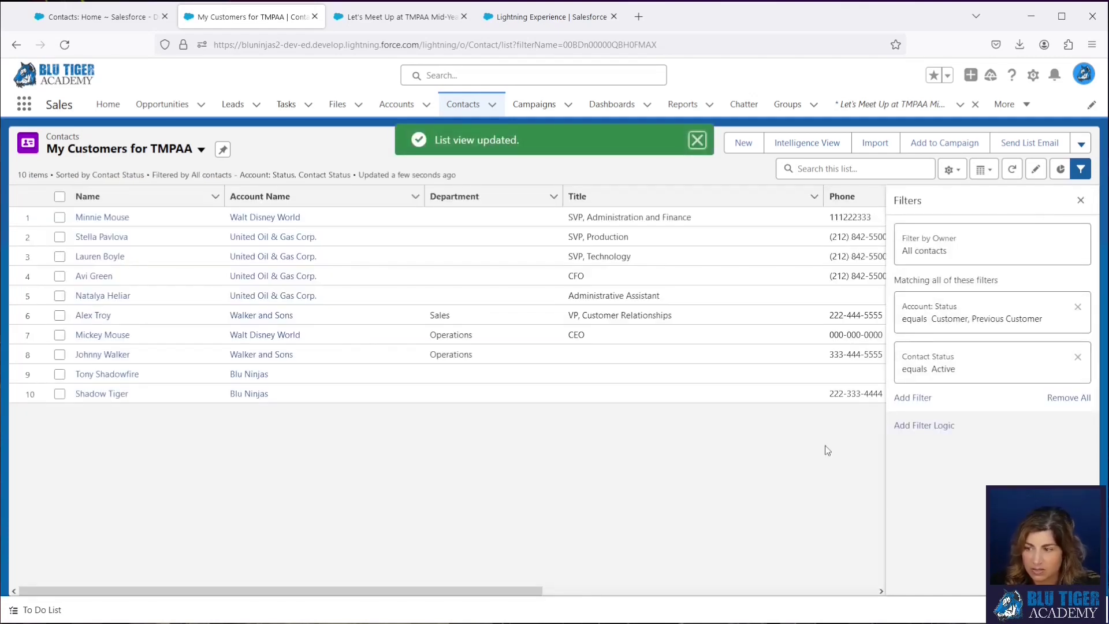
click(1080, 200)
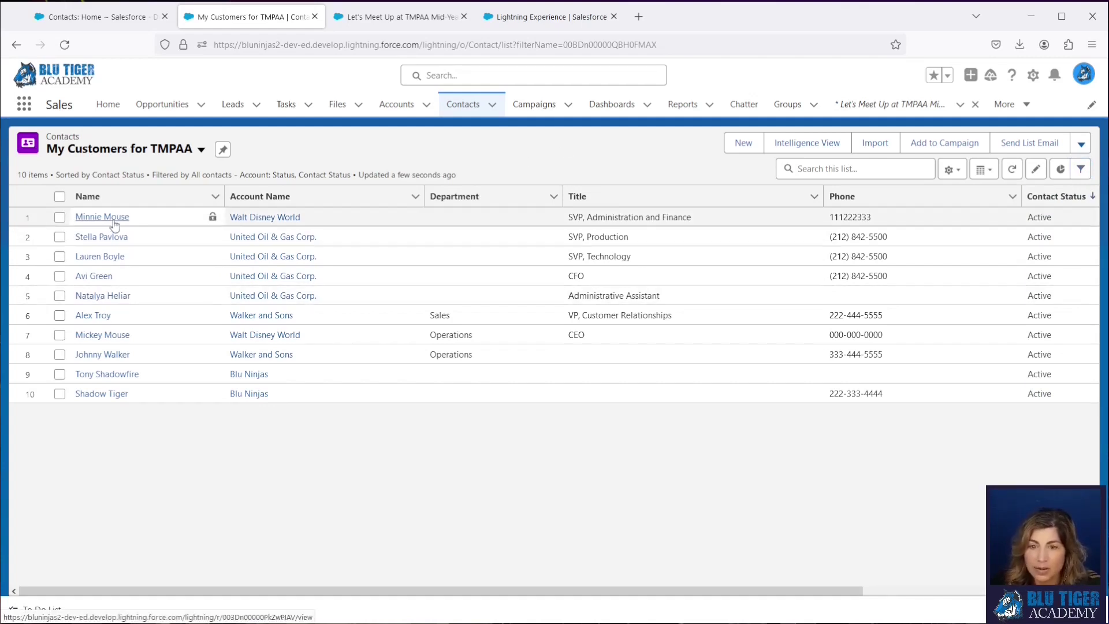
Select all contacts in the filtered list except those in rows 5, 6 and 7.
click(59, 197)
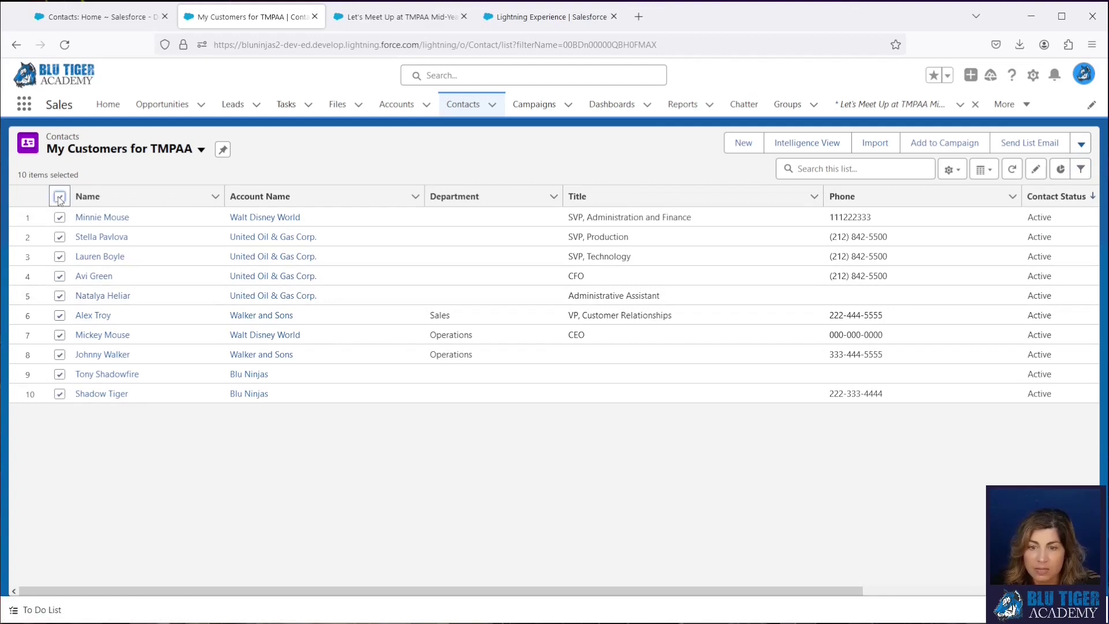
click(59, 296)
click(60, 316)
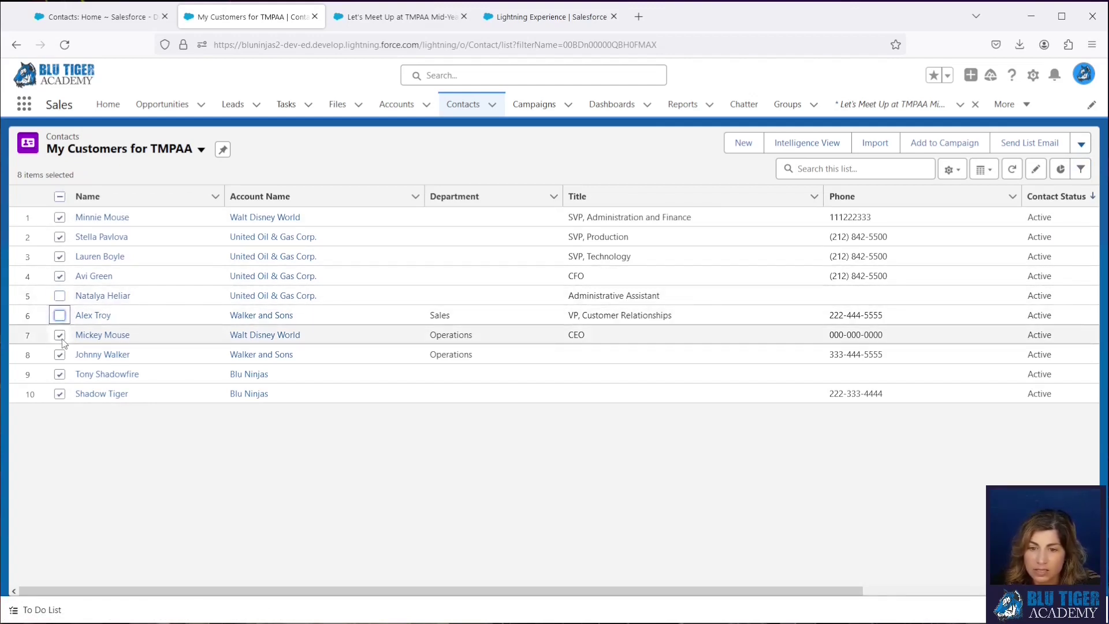
click(59, 335)
click(126, 458)
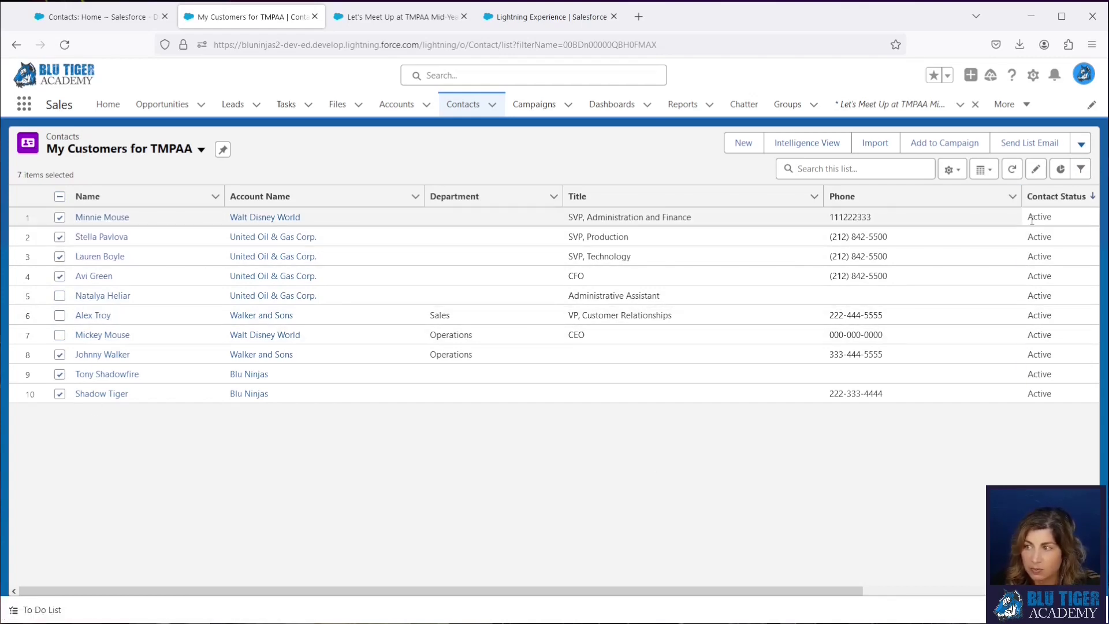
Draft a list email to the selected contacts from the TMPAA Mid-Year Meeting Invite template, review the merged message, and close it without sending.
click(1057, 145)
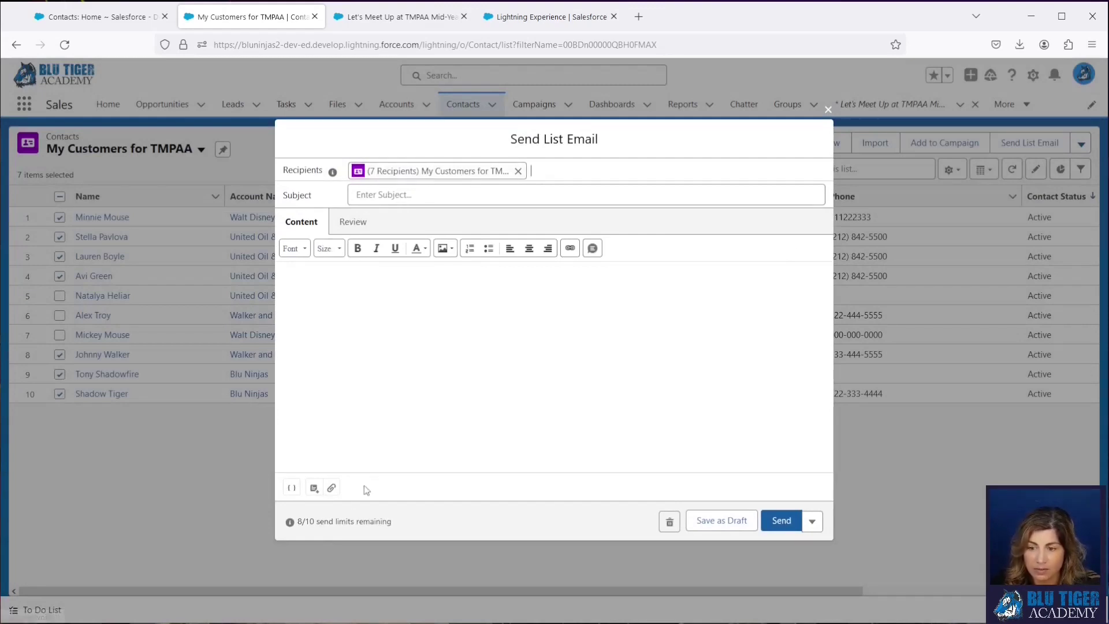
click(314, 488)
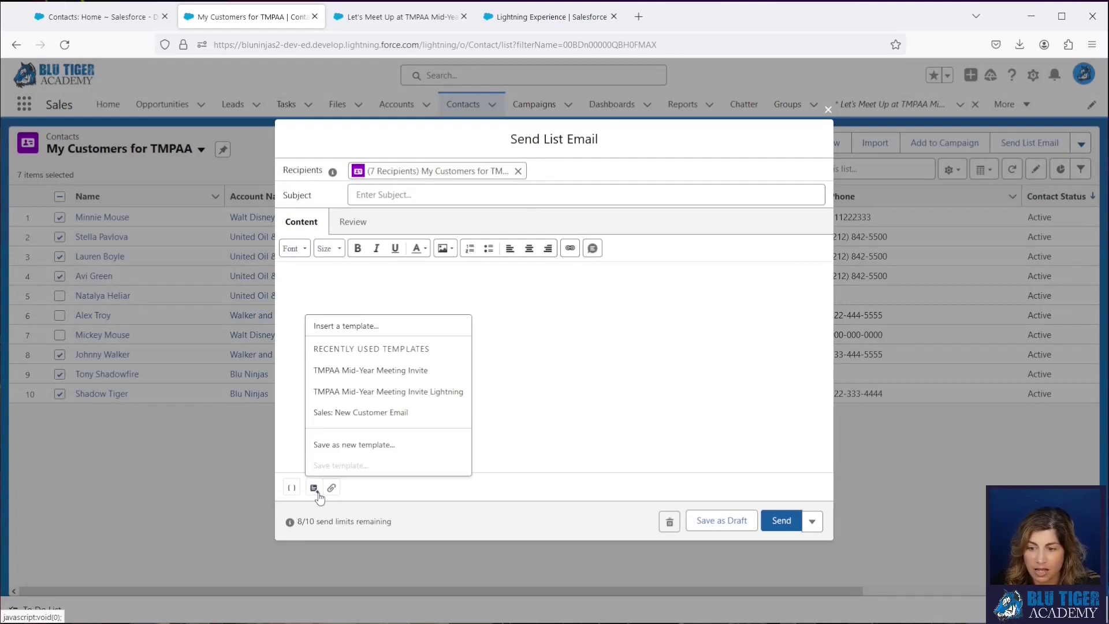
click(404, 372)
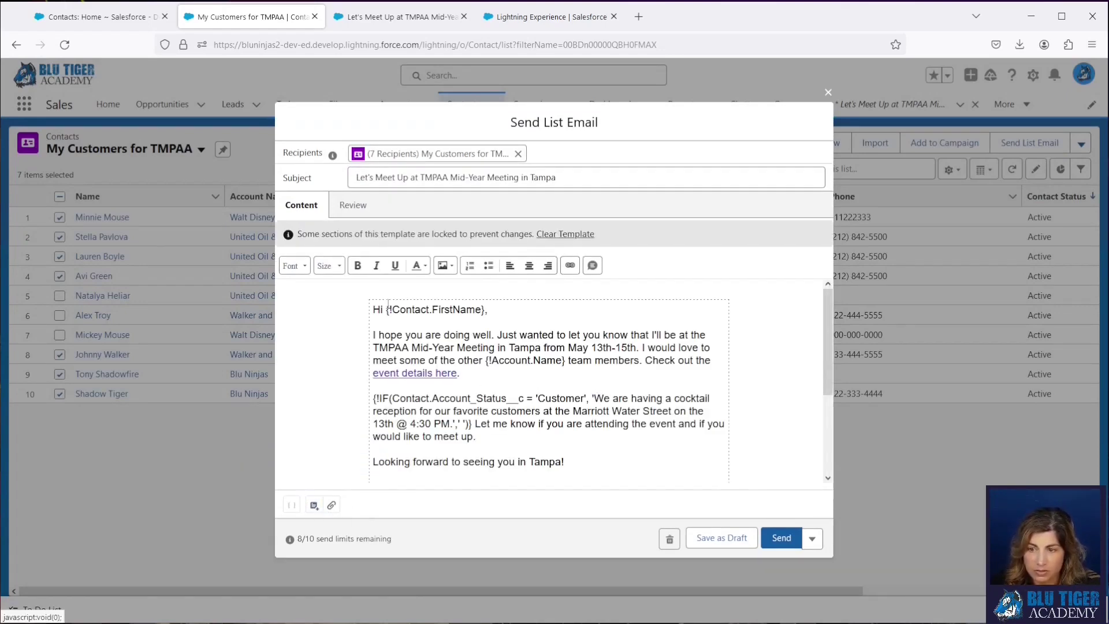
click(352, 204)
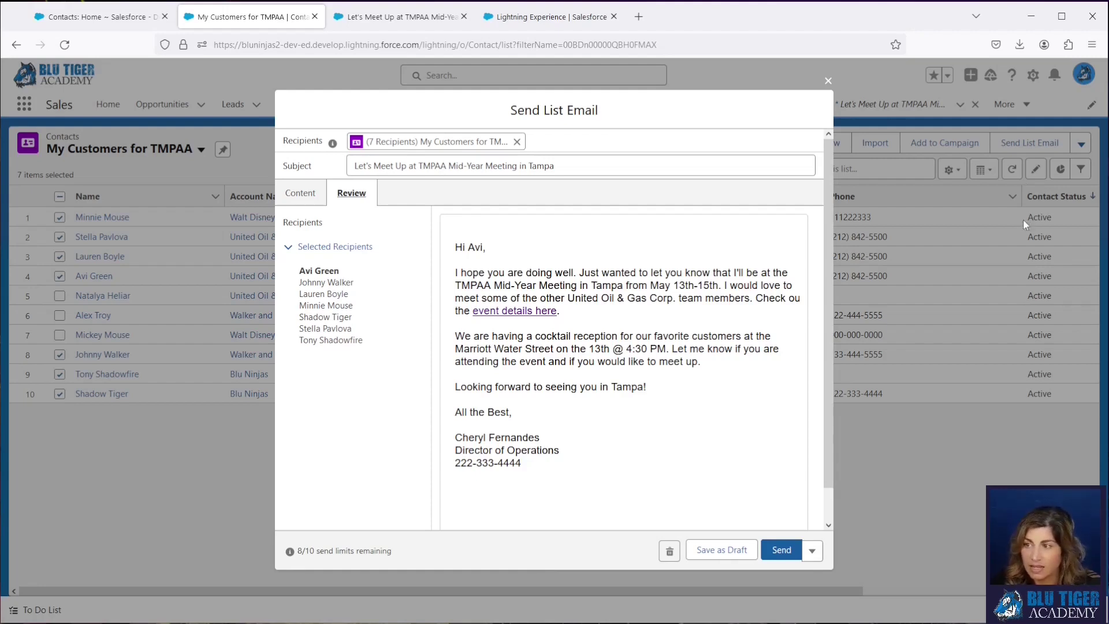
click(829, 84)
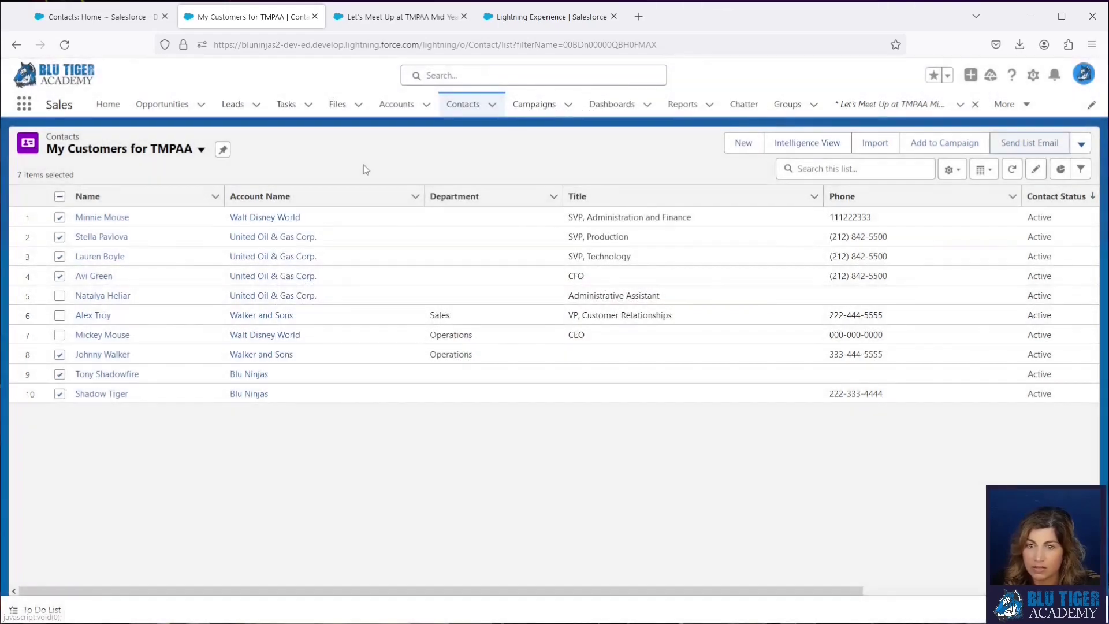
Switch to the Recently Viewed contacts list, select the contacts in rows 5 to 9, and start a list email to them.
click(111, 150)
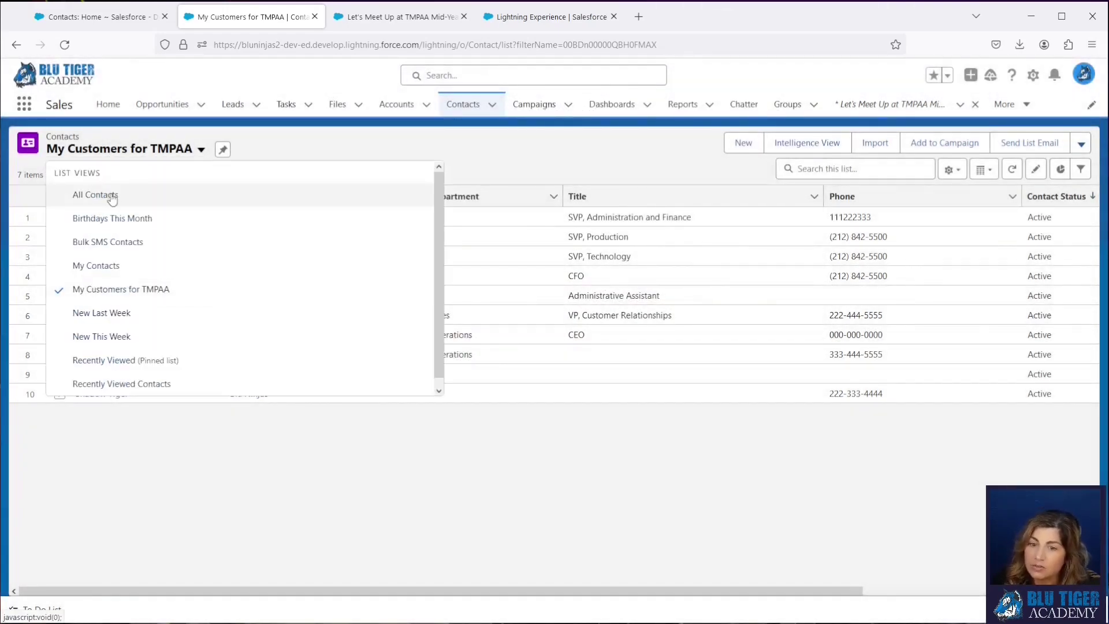
click(128, 362)
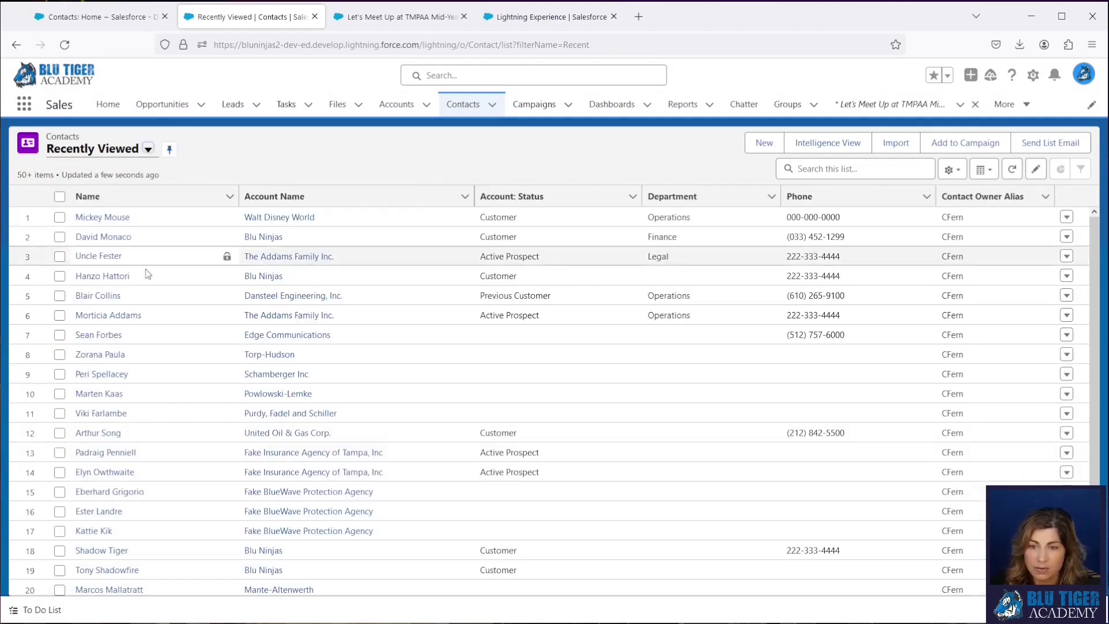
click(60, 295)
click(59, 315)
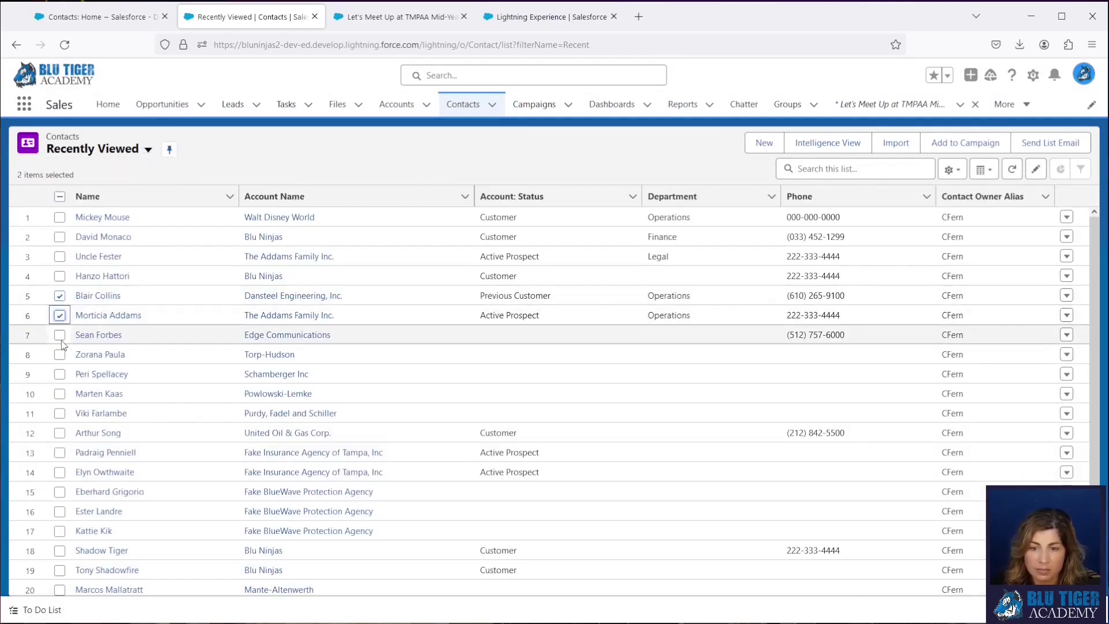
click(59, 335)
click(60, 354)
click(60, 375)
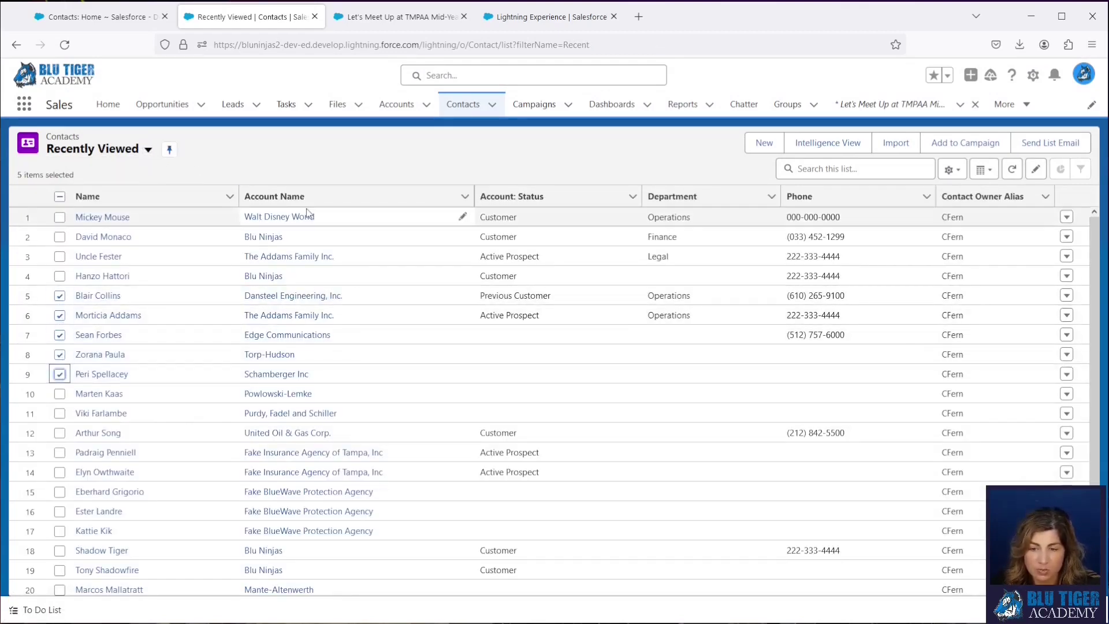
click(1063, 144)
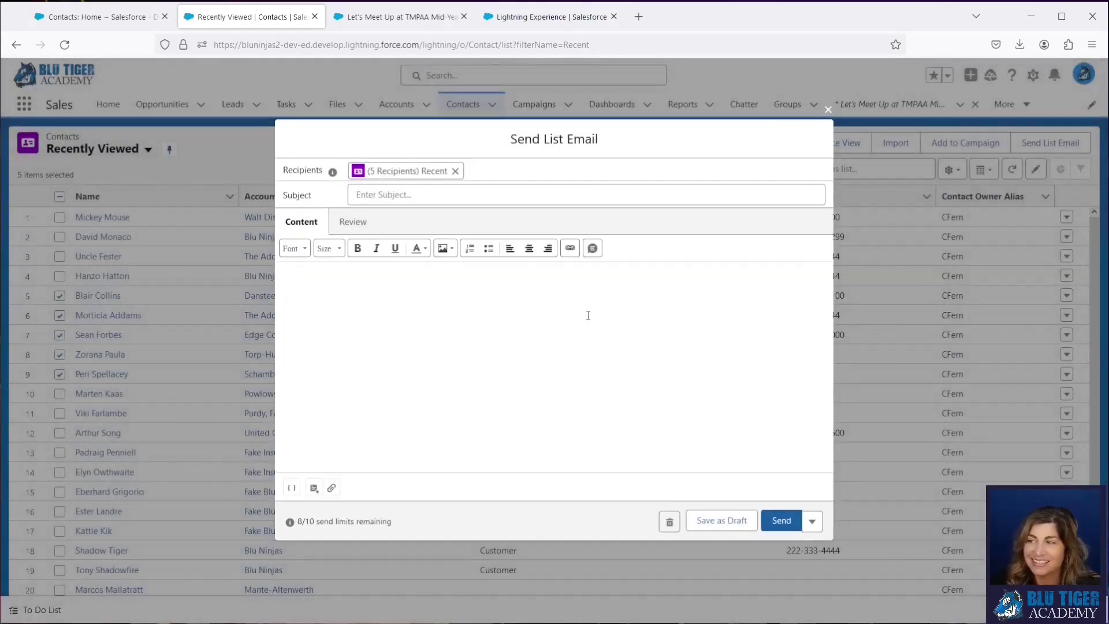